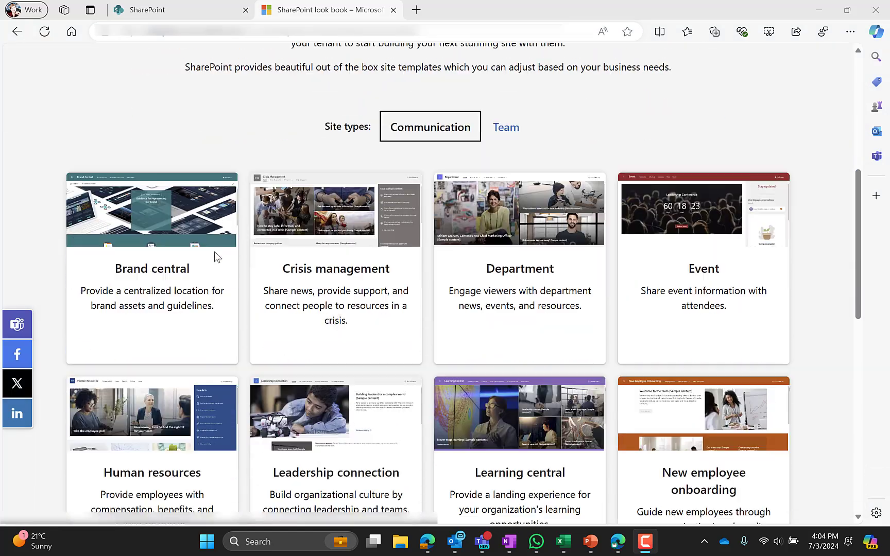
Open the Human resources card among the Communication site templates and review its capabilities and pages.
left_click(152, 255)
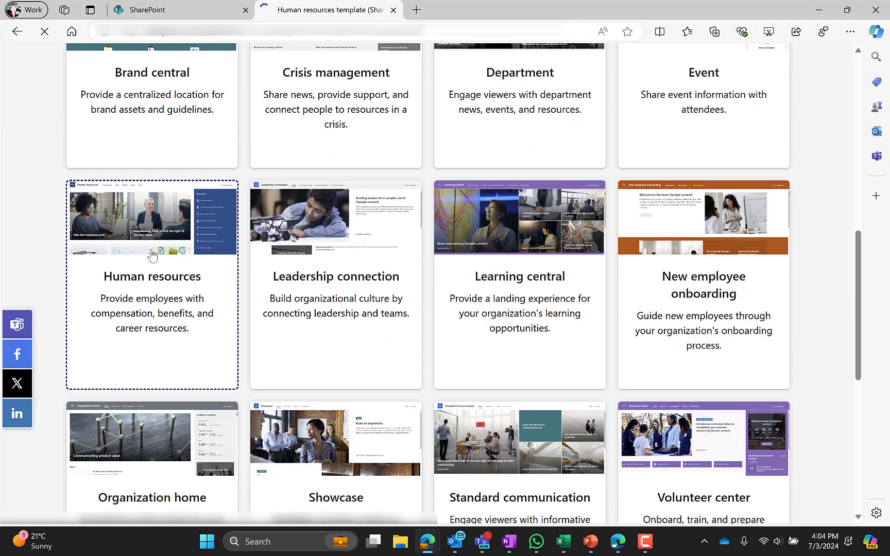
scroll(455, 216, "down", 1)
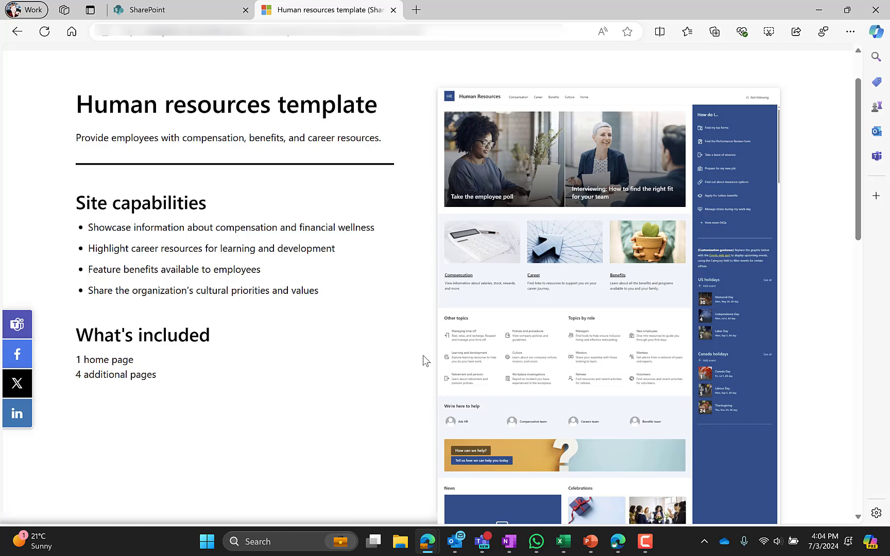
scroll(417, 359, "down", 2)
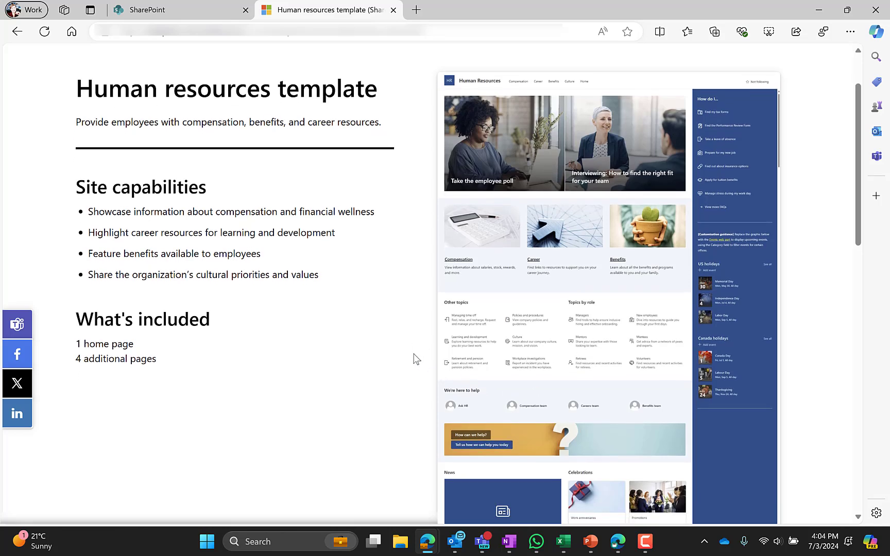
scroll(417, 359, "up", 3)
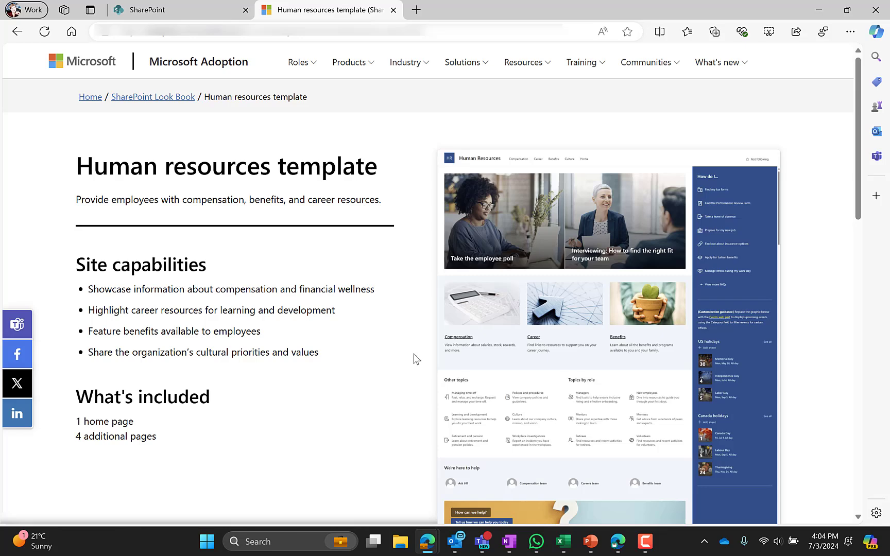
Create the communication site 'SharePoint Look Book Human Resources' using the Human resources template.
left_click(208, 14)
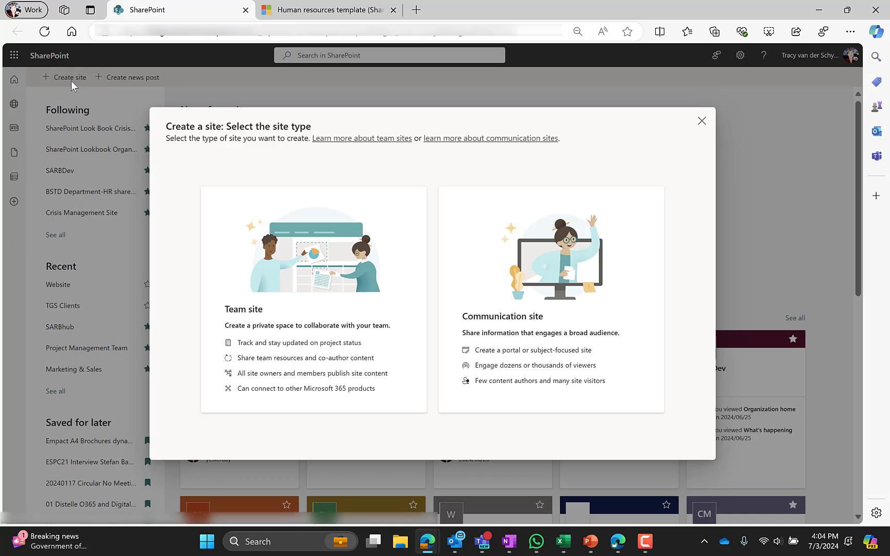
left_click(481, 257)
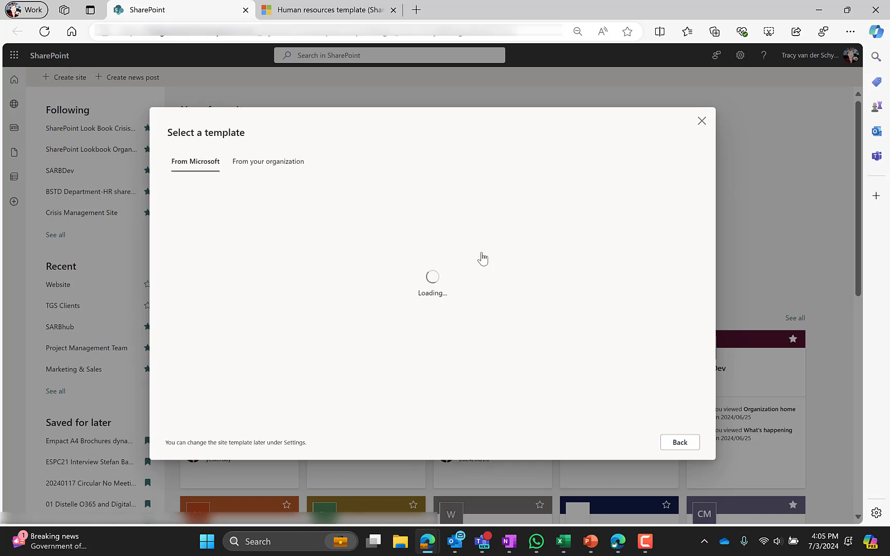
scroll(471, 259, "down", 3)
left_click(352, 290)
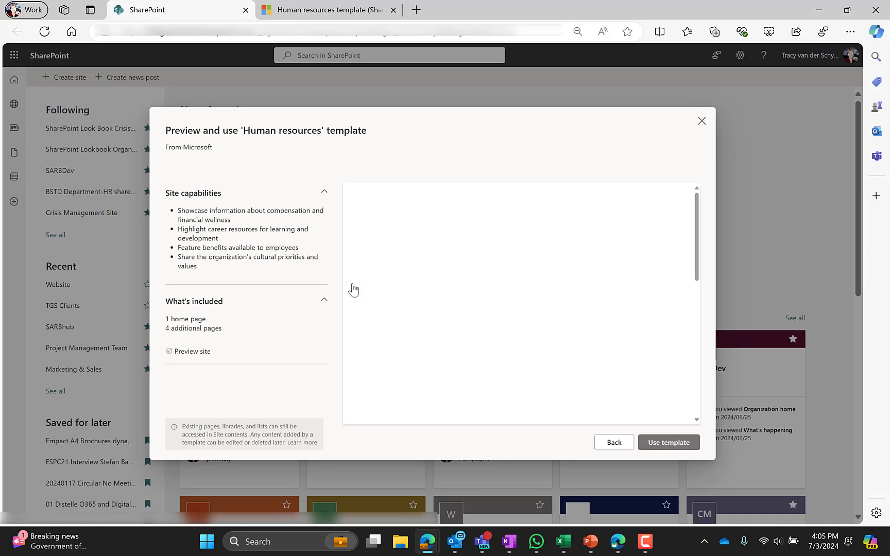
left_click(663, 439)
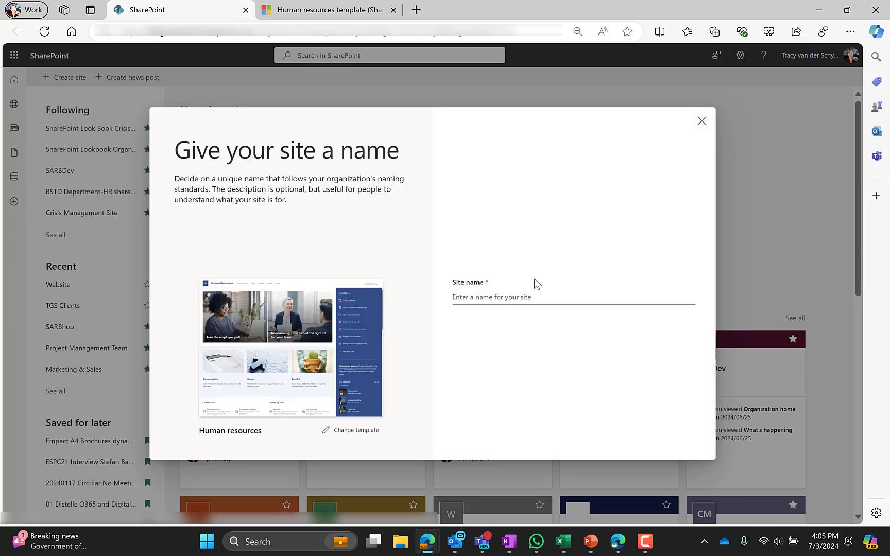
left_click(510, 297)
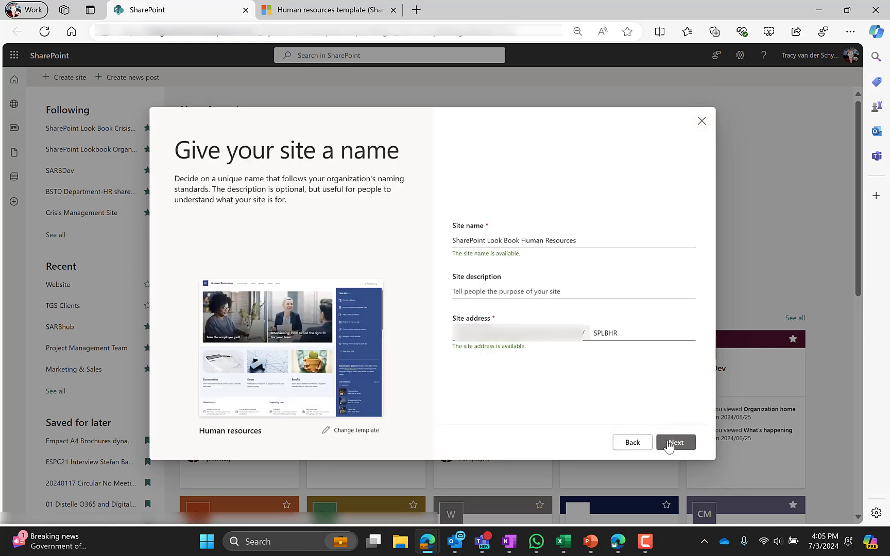
left_click(669, 443)
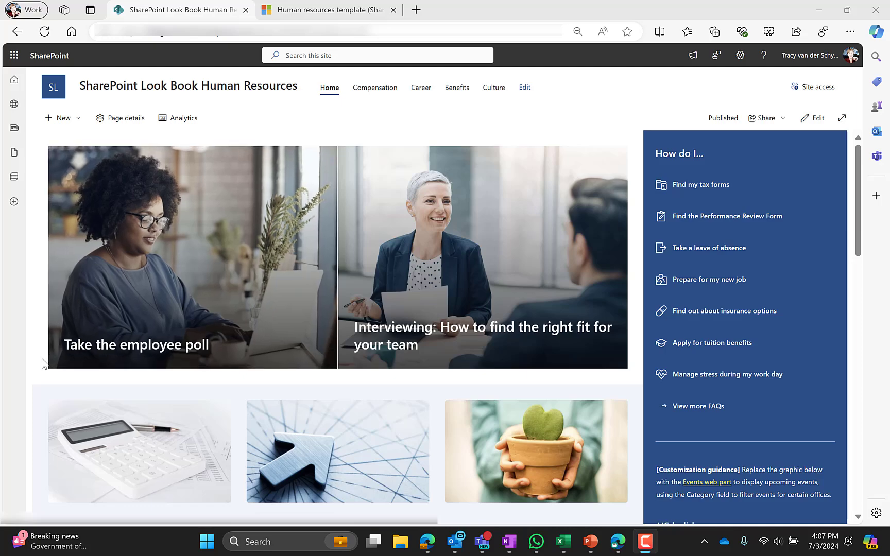
scroll(43, 363, "down", 3)
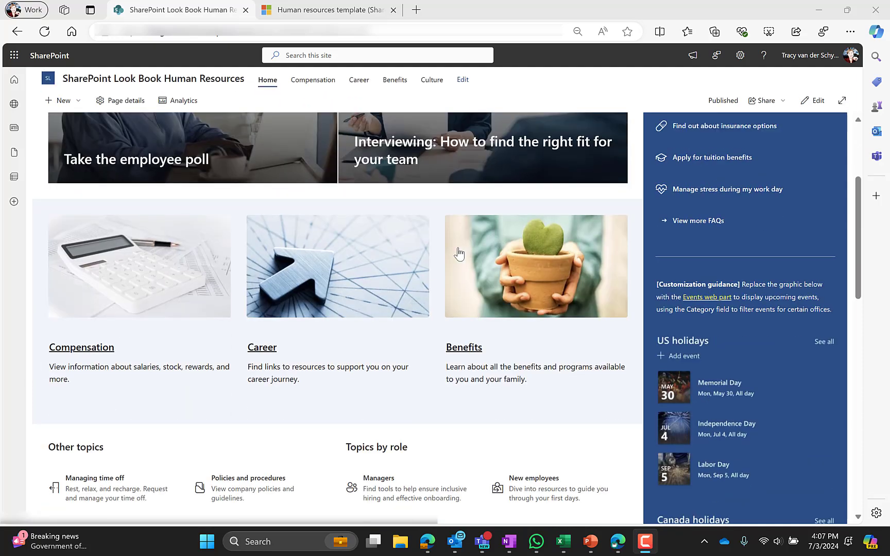
scroll(215, 322, "down", 8)
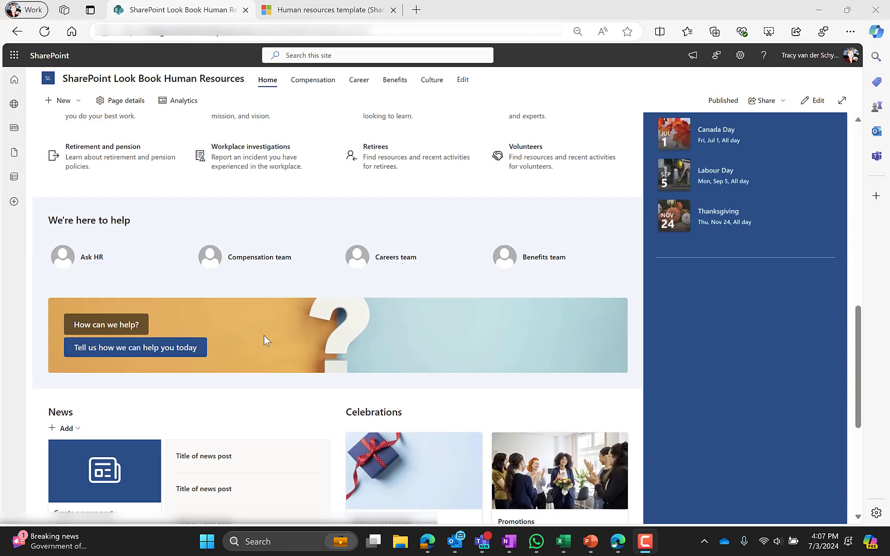
scroll(263, 336, "down", 5)
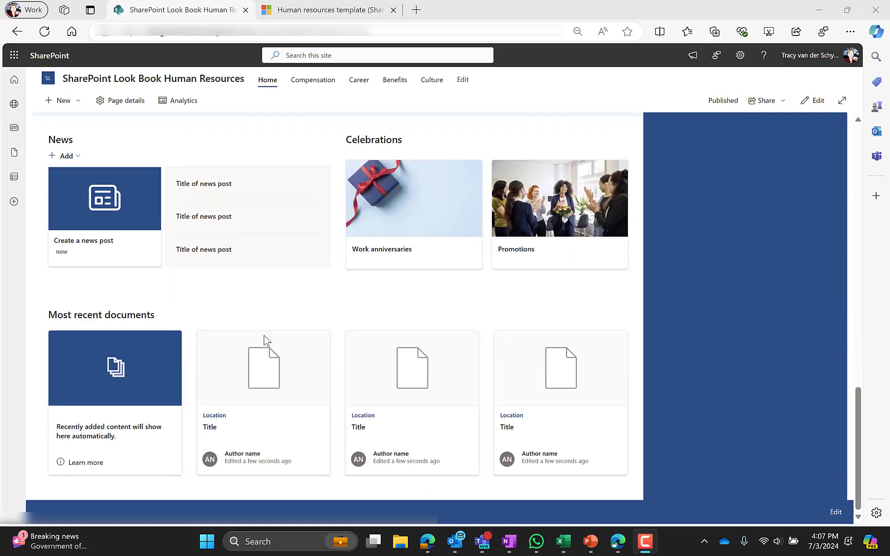
scroll(264, 336, "up", 16)
left_click(343, 11)
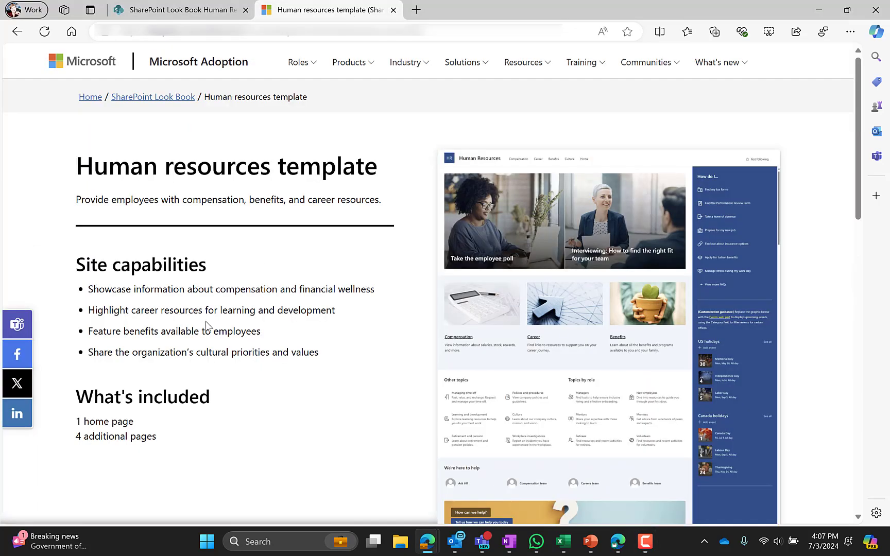
left_click(194, 12)
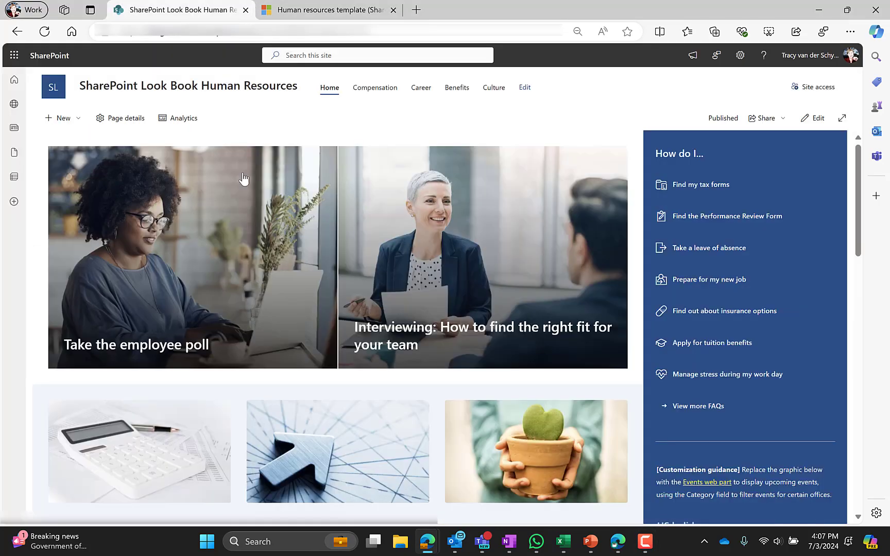
left_click(367, 93)
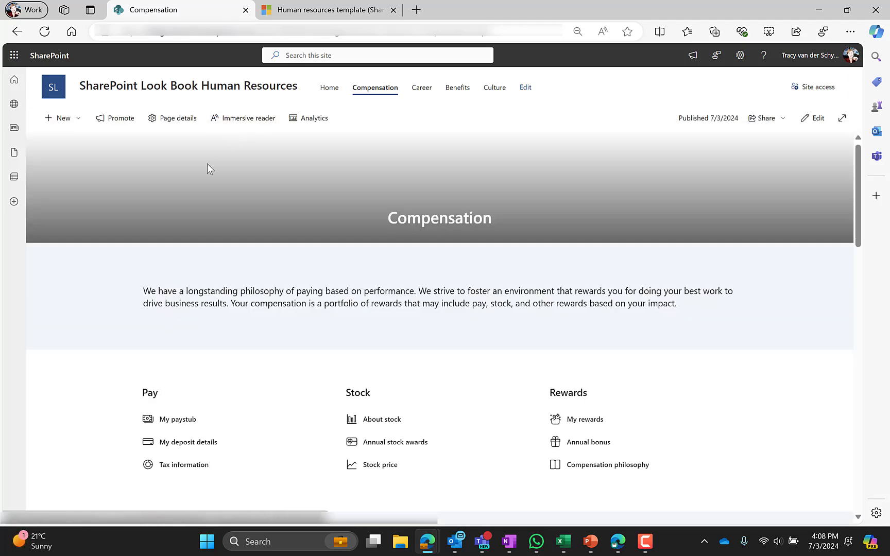
scroll(104, 267, "down", 10)
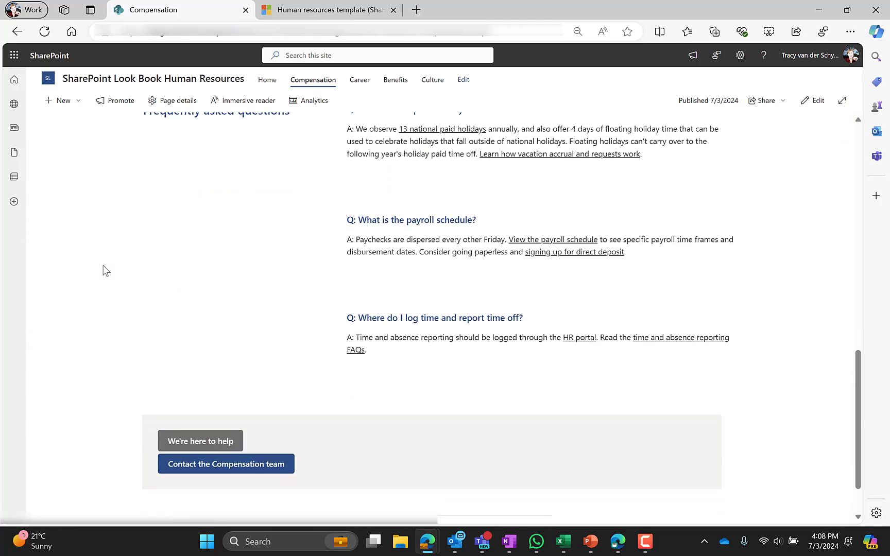
scroll(103, 270, "up", 10)
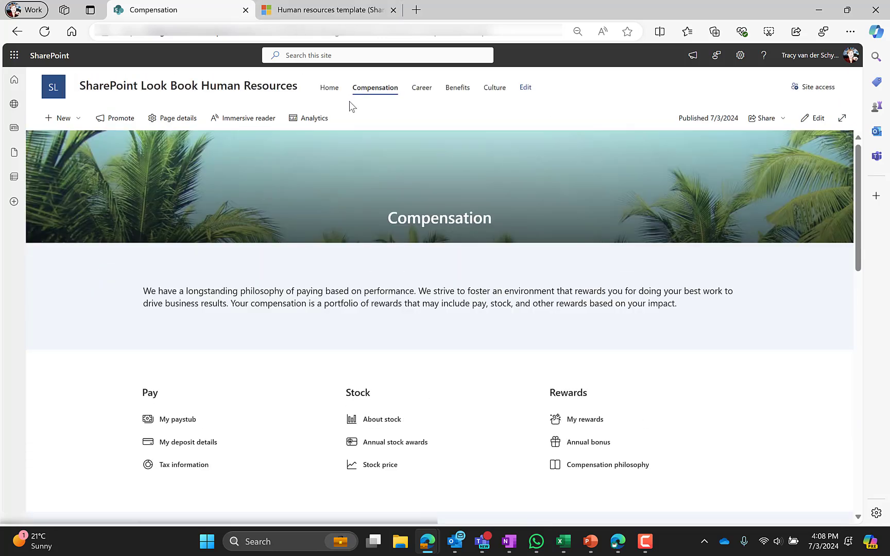
left_click(421, 89)
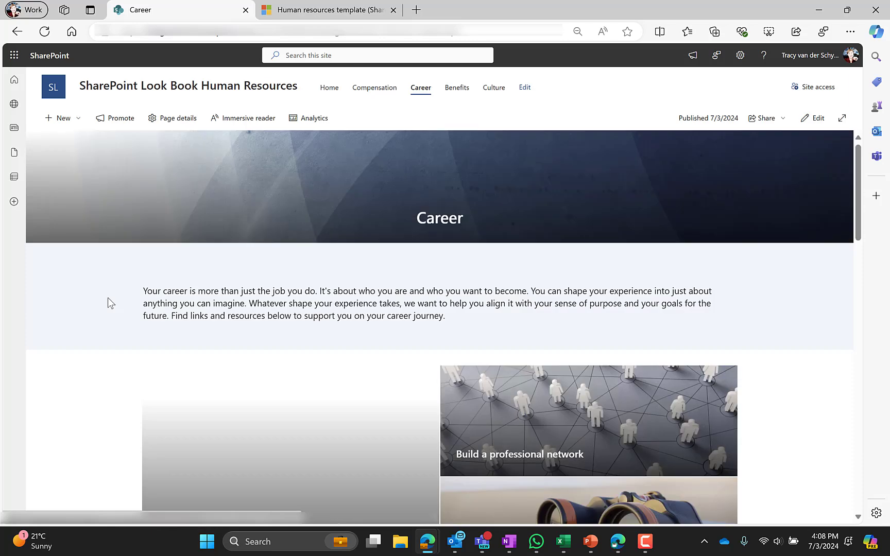
scroll(108, 303, "down", 3)
scroll(108, 298, "down", 7)
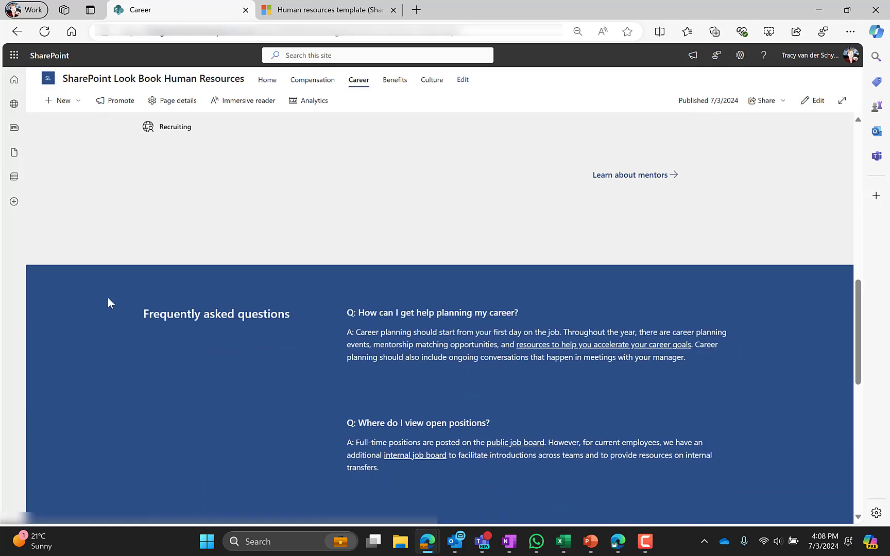
scroll(108, 298, "up", 10)
left_click(455, 92)
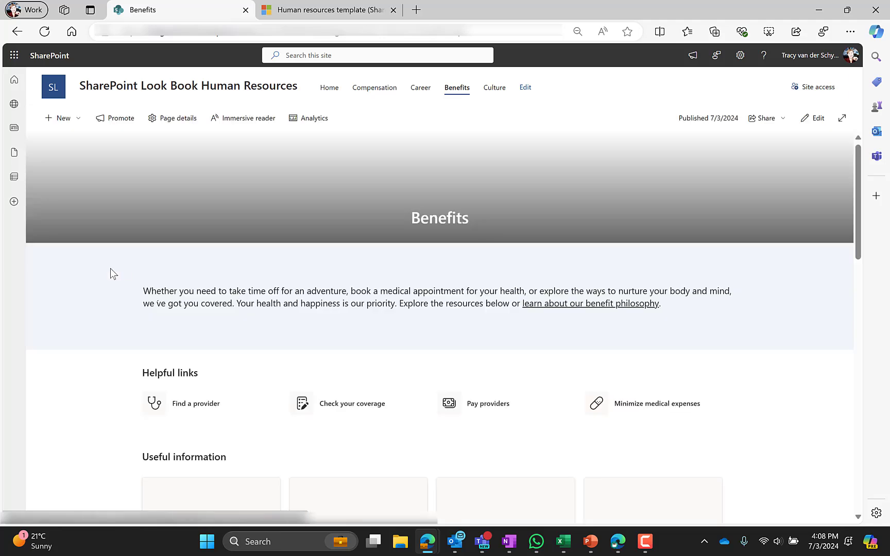
scroll(110, 268, "down", 5)
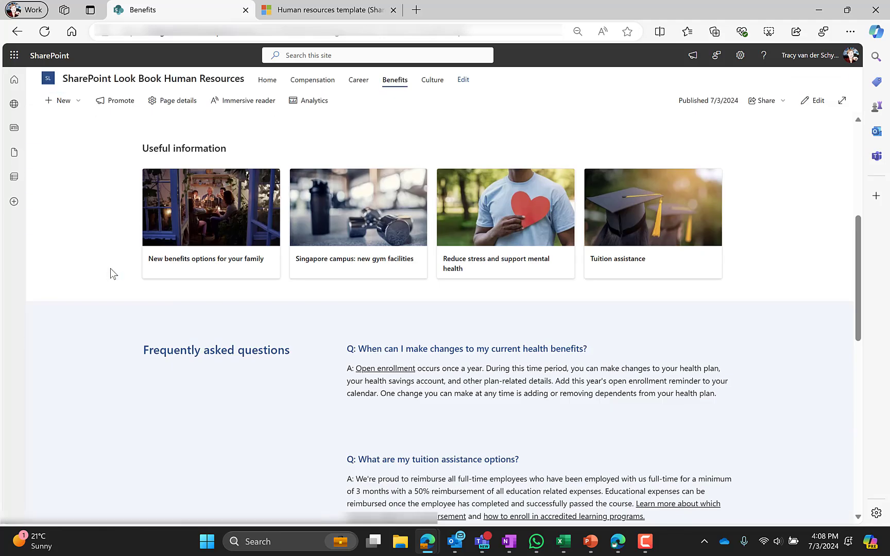
scroll(111, 268, "up", 5)
left_click(490, 95)
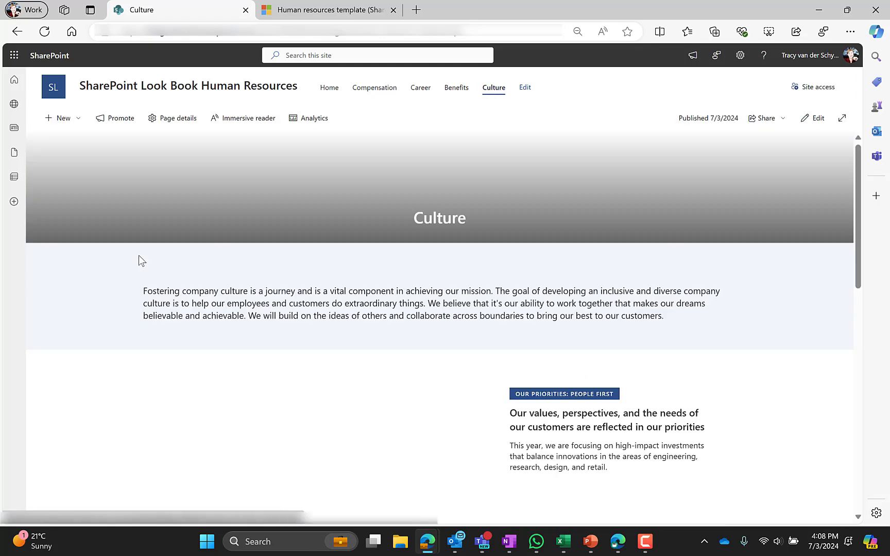
scroll(99, 272, "down", 10)
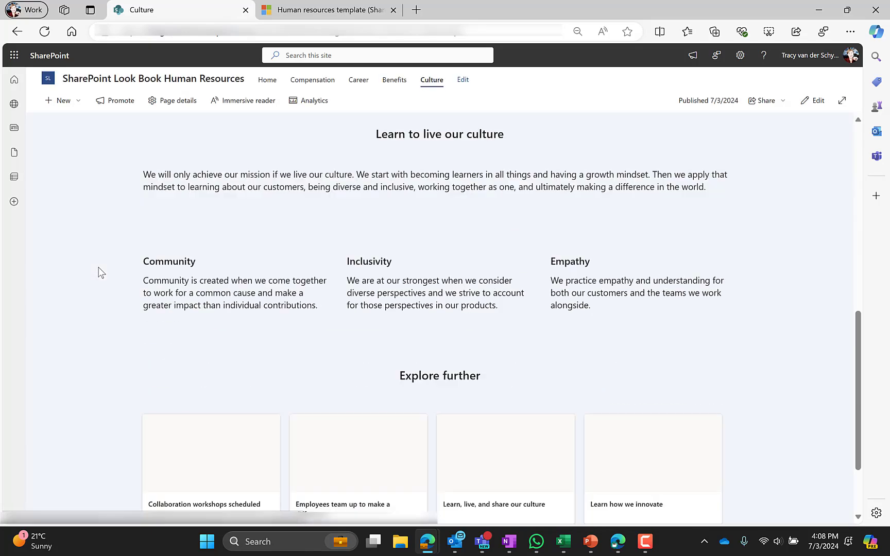
scroll(101, 272, "up", 10)
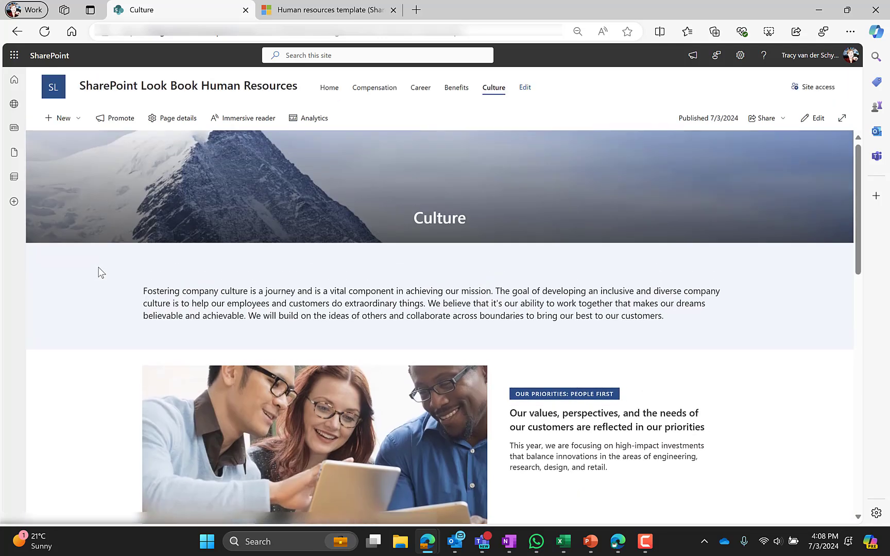
left_click(331, 90)
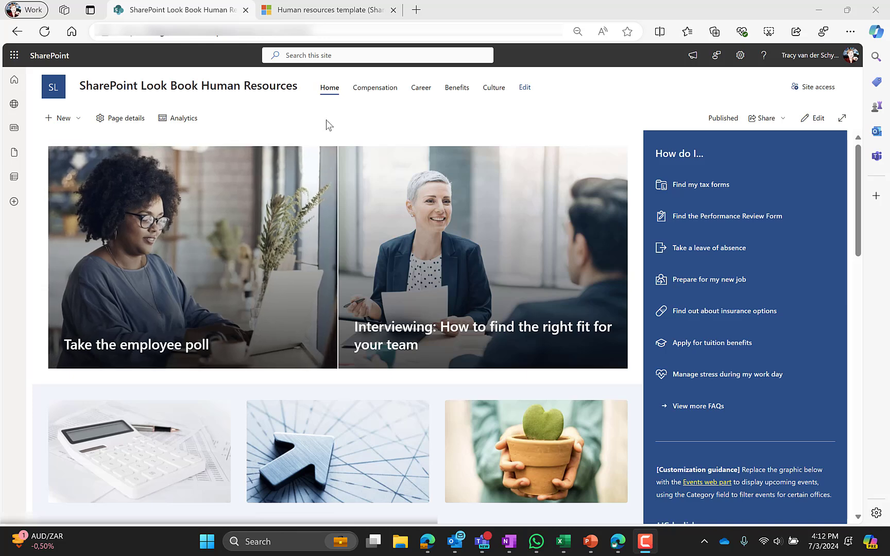
Open the site Settings panel and review the Change the look help article beside the site.
left_click(739, 57)
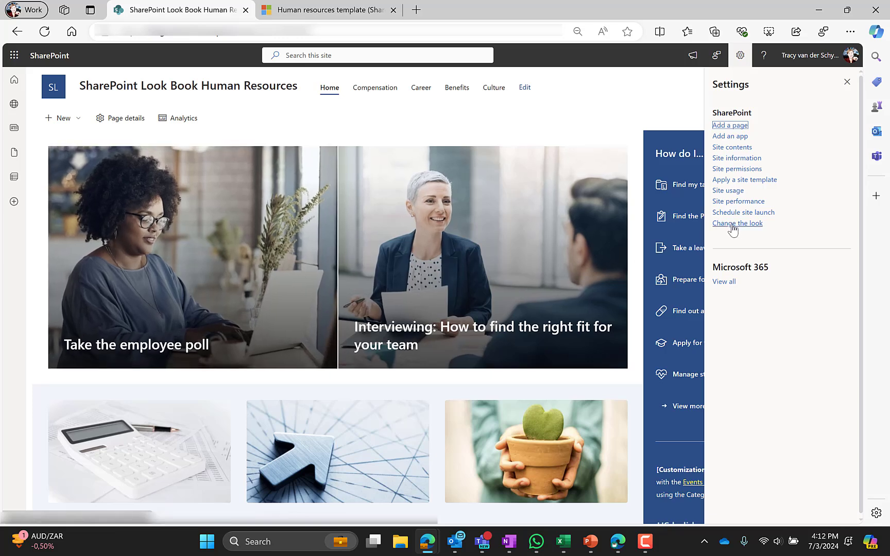
left_click_drag(889, 103, 322, 92)
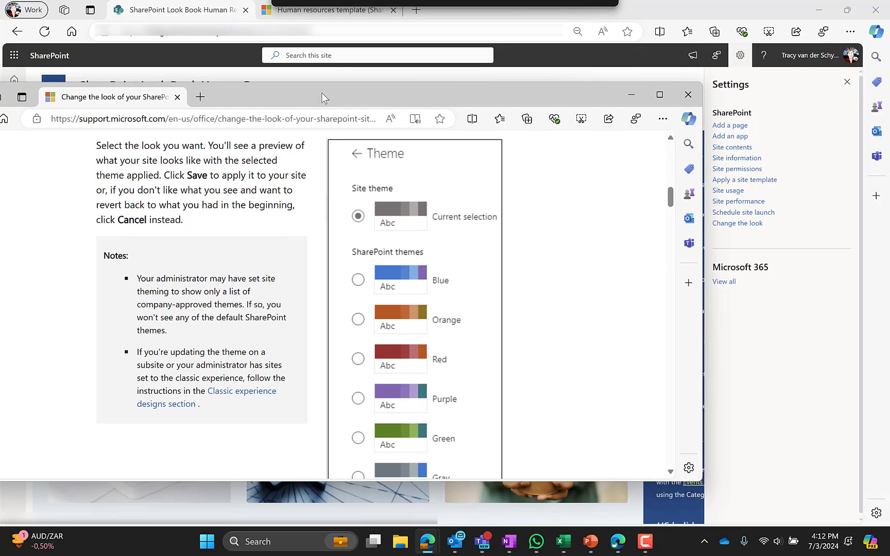
double_click(322, 94)
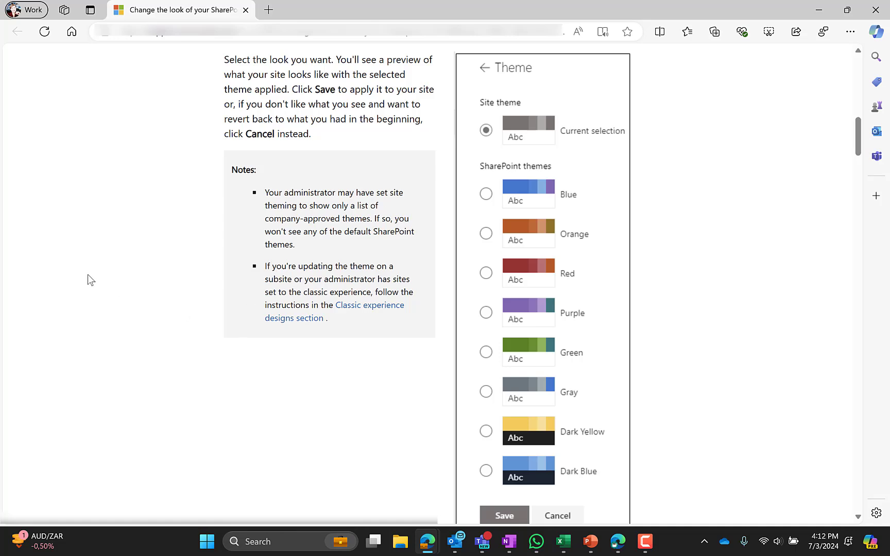
left_click_drag(635, 8, 883, 44)
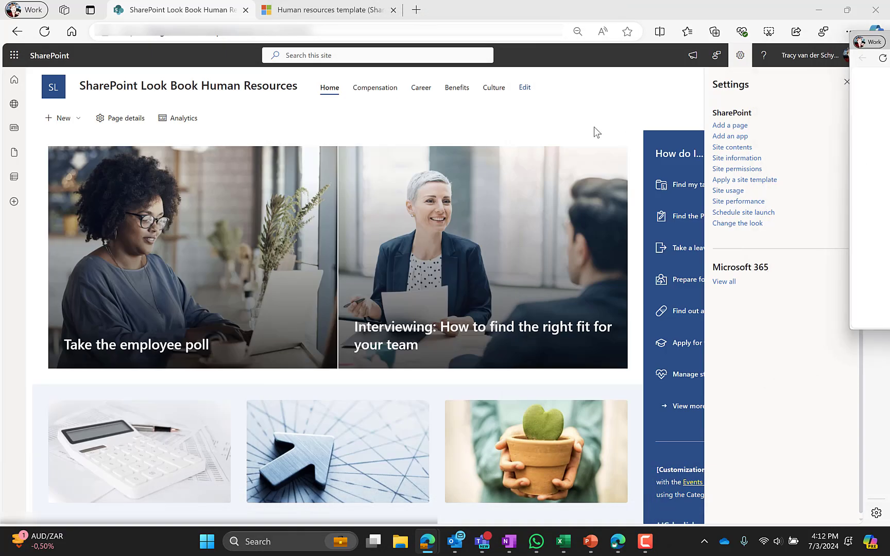
Preview the colour themes and try a dark blue header background before reverting to white.
left_click(727, 223)
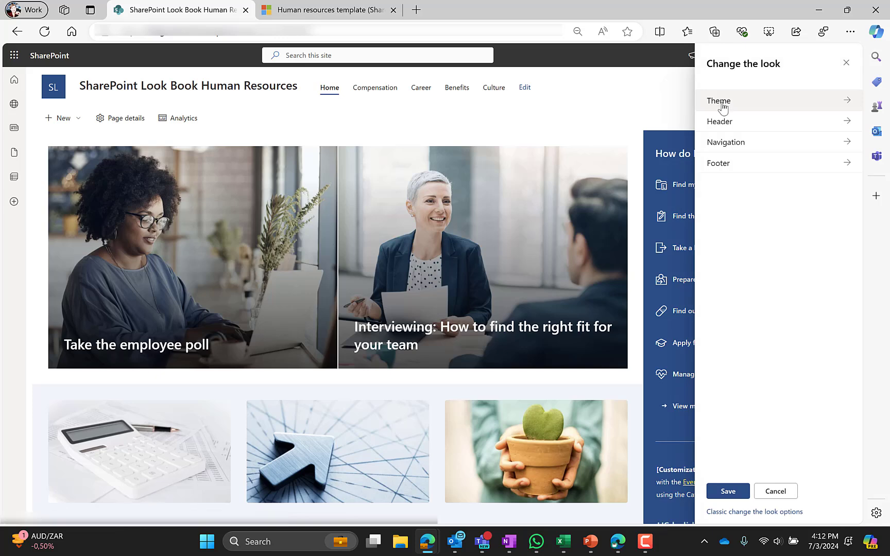
left_click(721, 101)
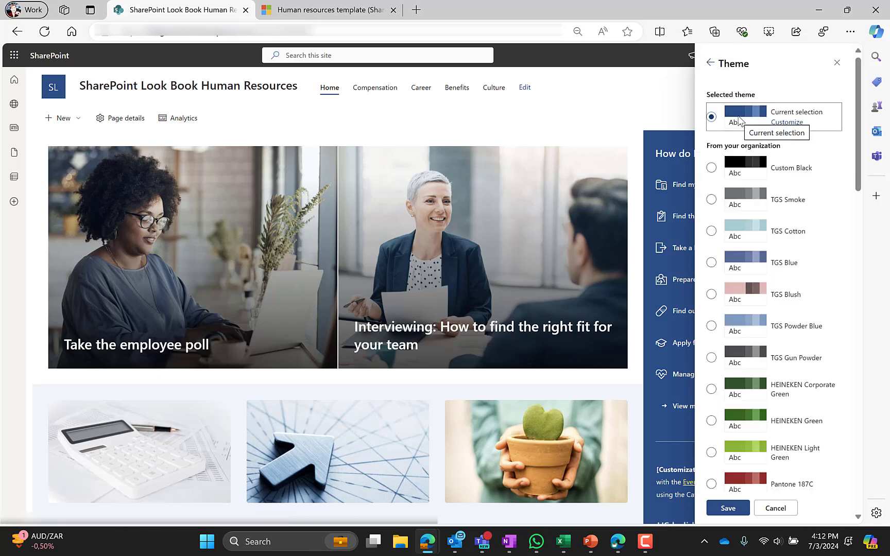
left_click(714, 68)
left_click(729, 124)
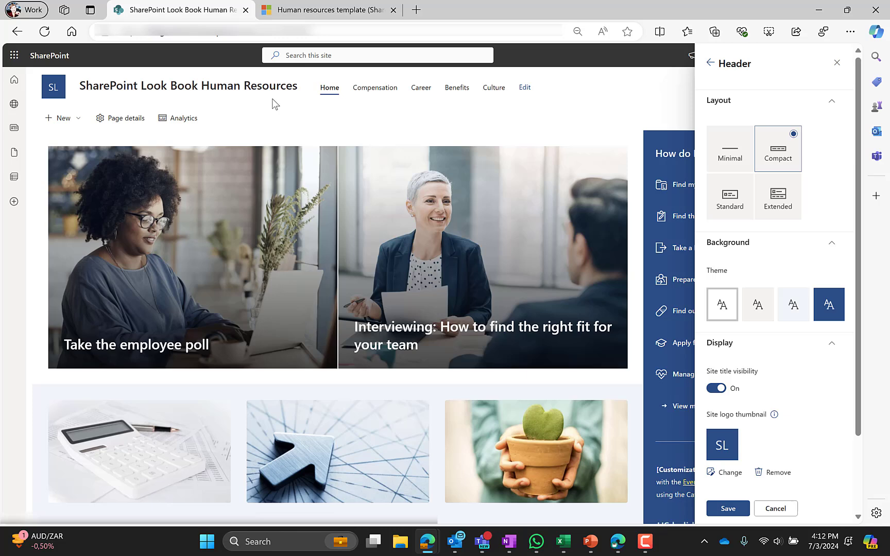
left_click(827, 314)
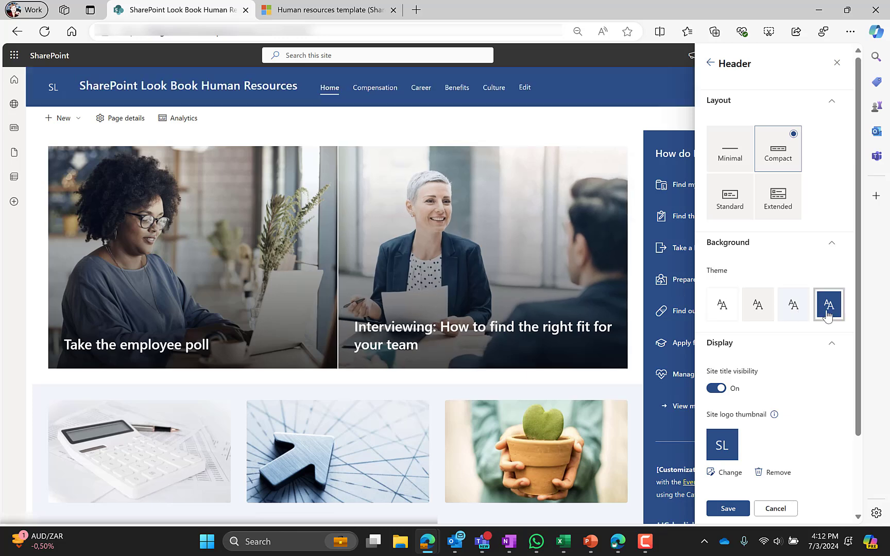
left_click(722, 304)
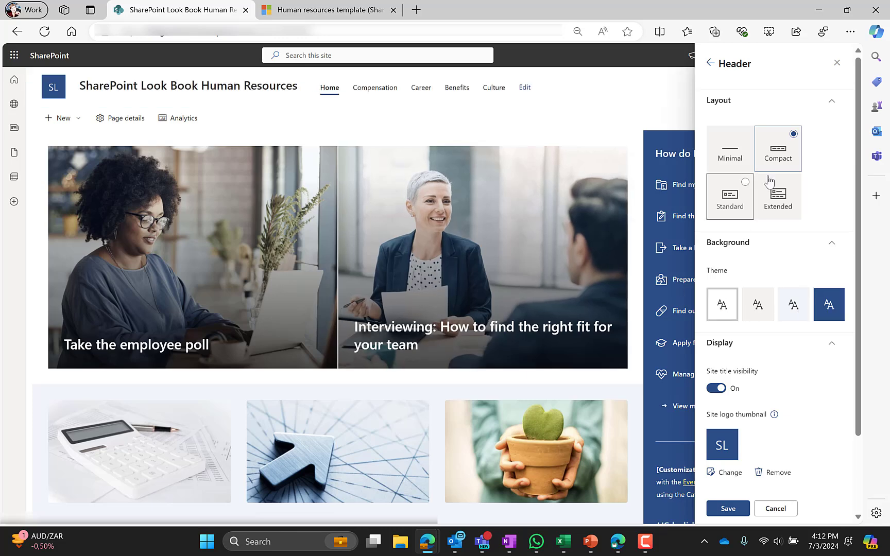
scroll(740, 364, "down", 2)
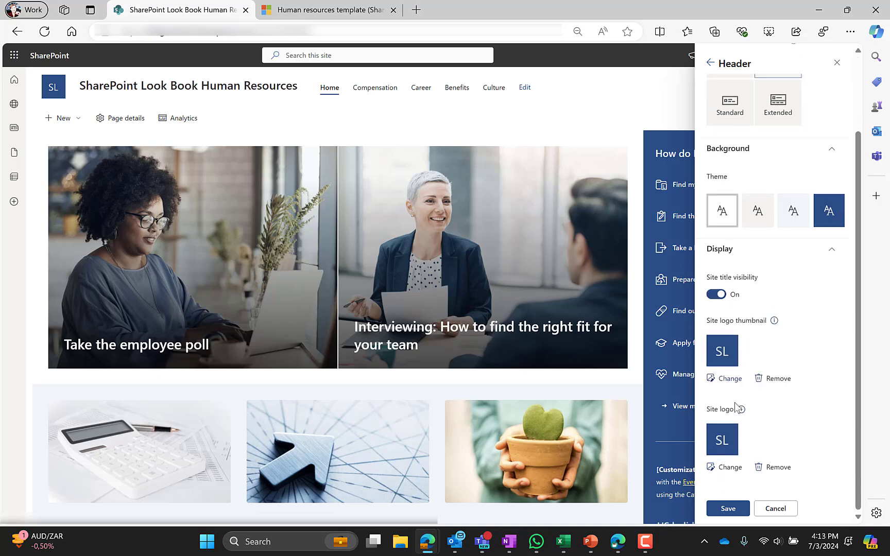
left_click(710, 63)
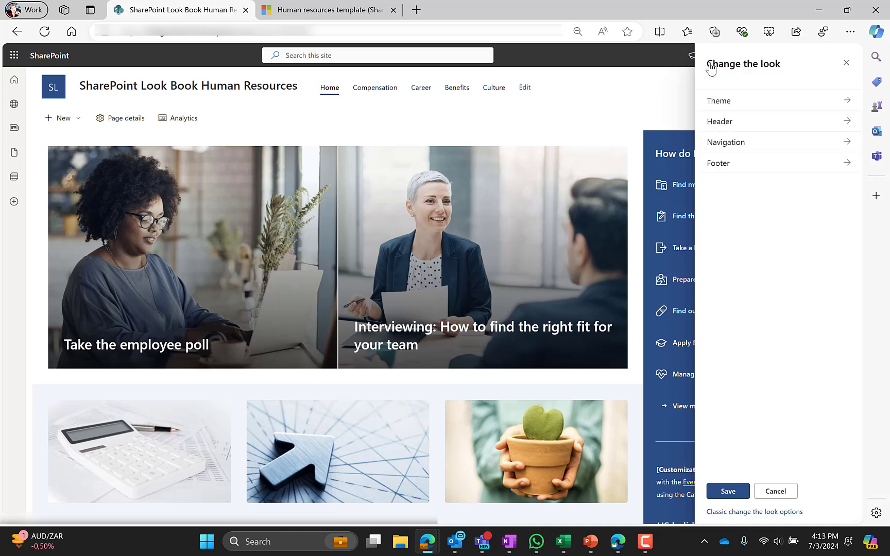
Check the Navigation and Footer settings, cancel without saving, and close the Settings pane.
left_click(737, 142)
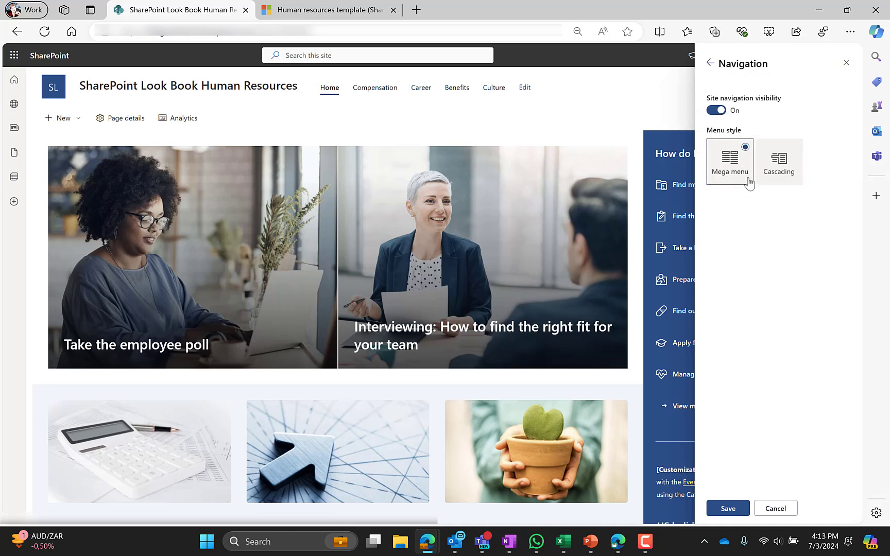
left_click(711, 63)
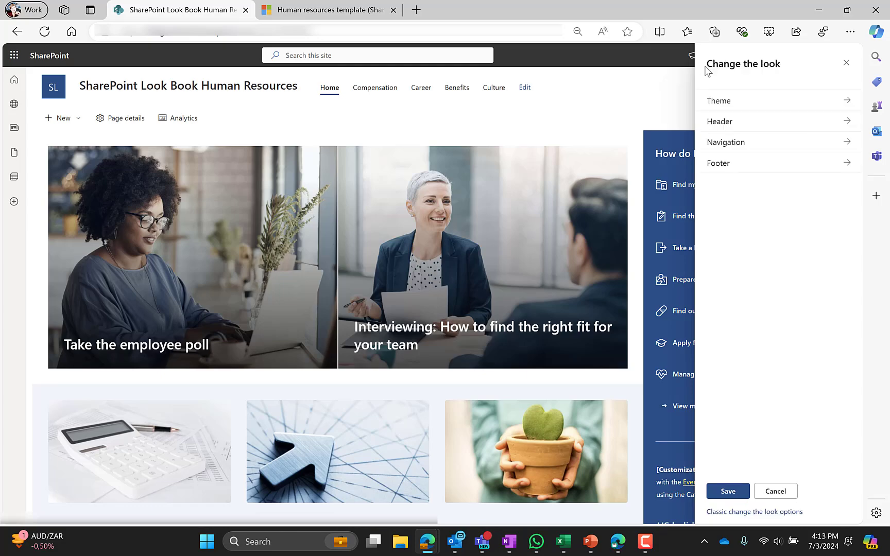
left_click(750, 170)
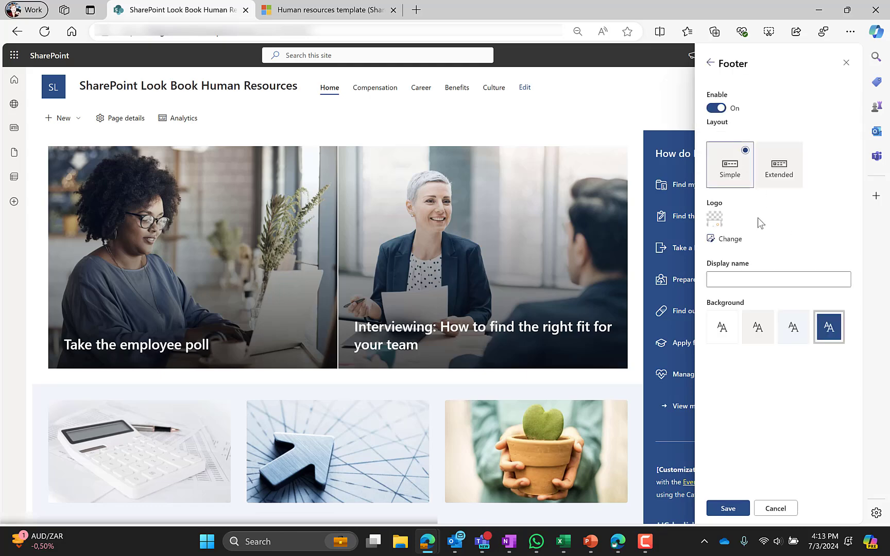
scroll(381, 480, "down", 10)
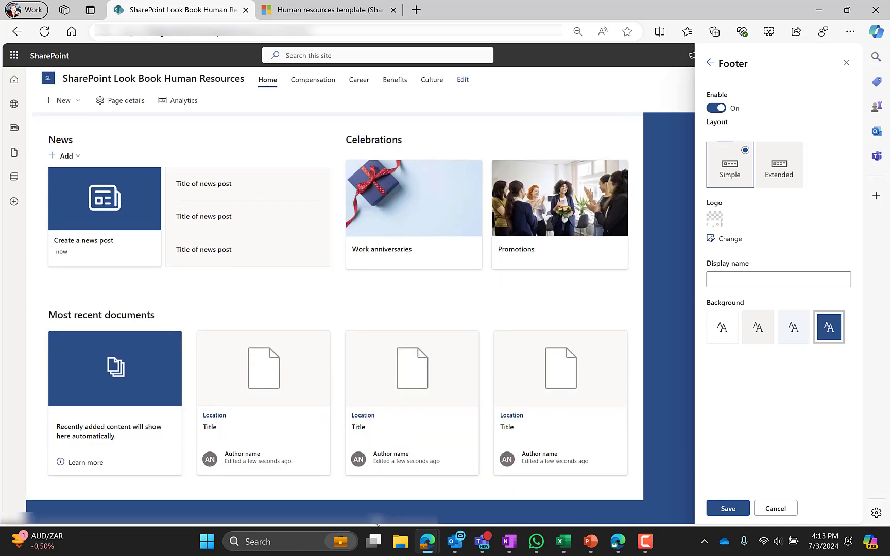
left_click(776, 508)
left_click(846, 81)
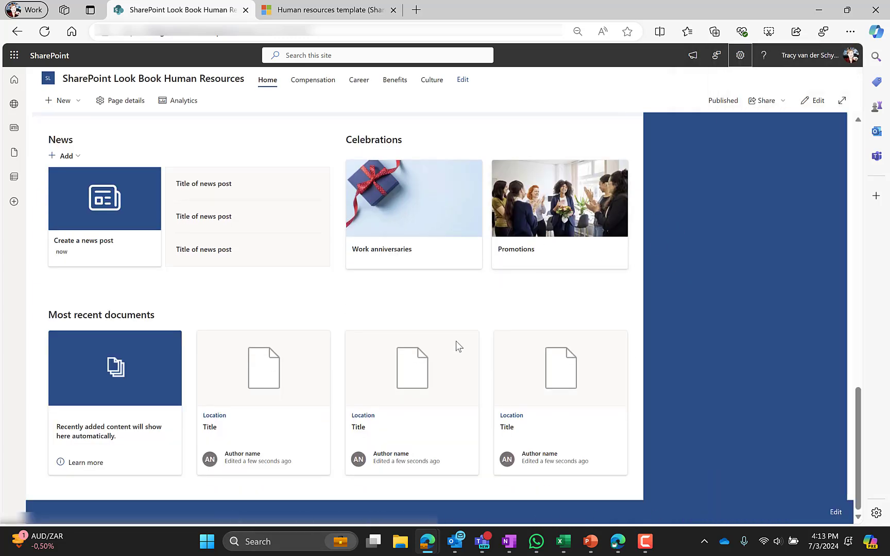
scroll(457, 341, "up", 10)
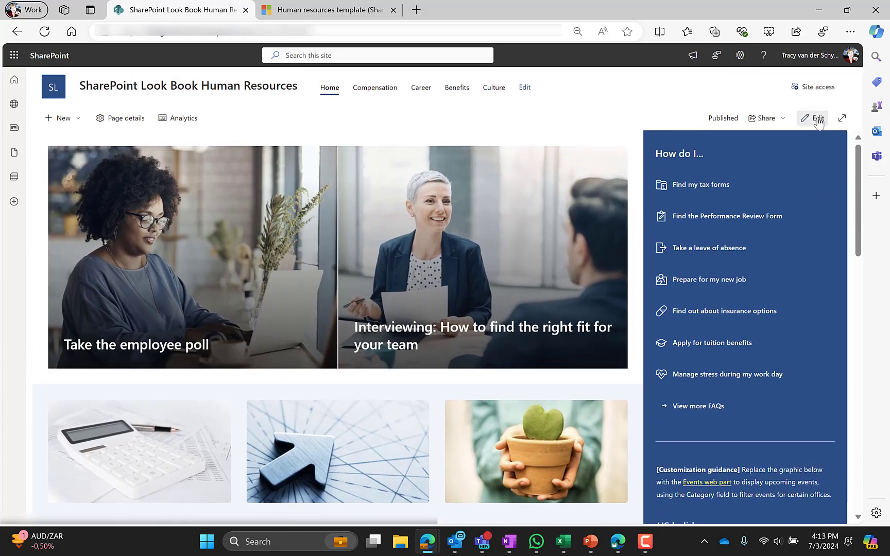
Edit the home page and switch the Hero web part to Layers, then back to Tiles.
left_click(813, 118)
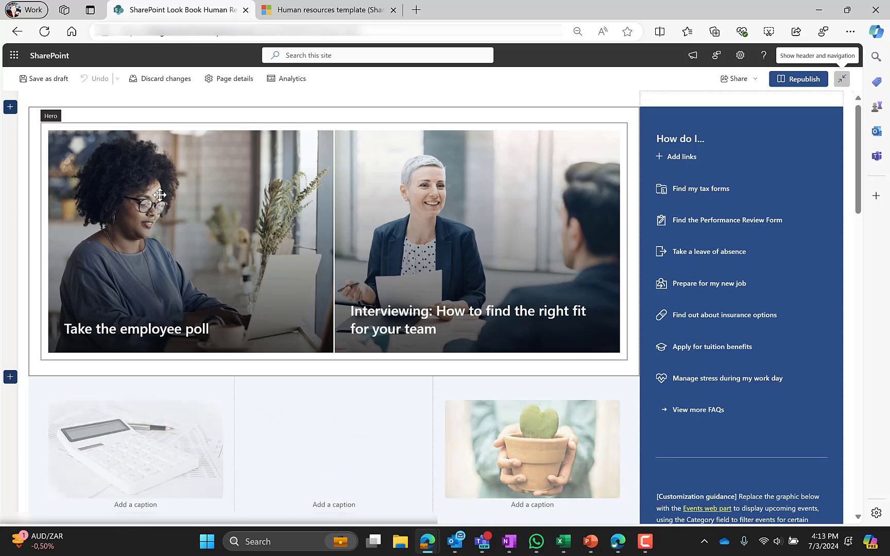
left_click(93, 124)
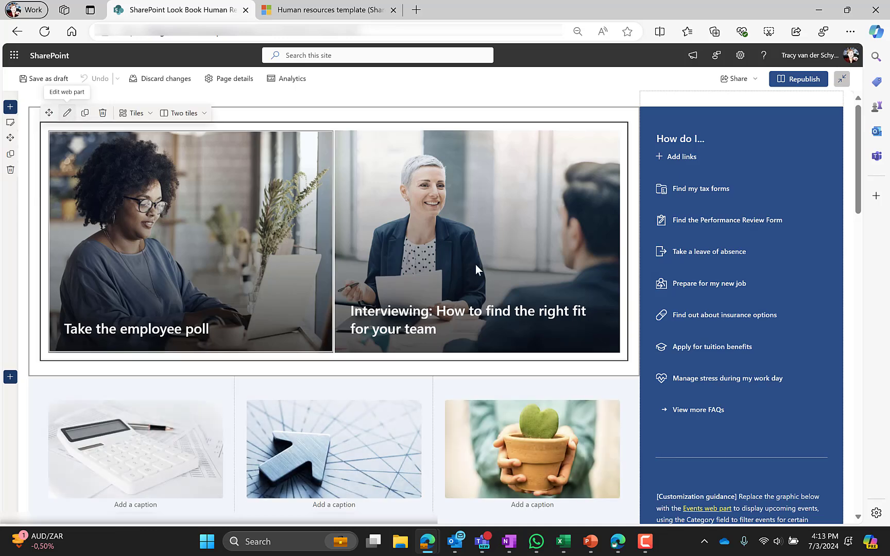
left_click(73, 117)
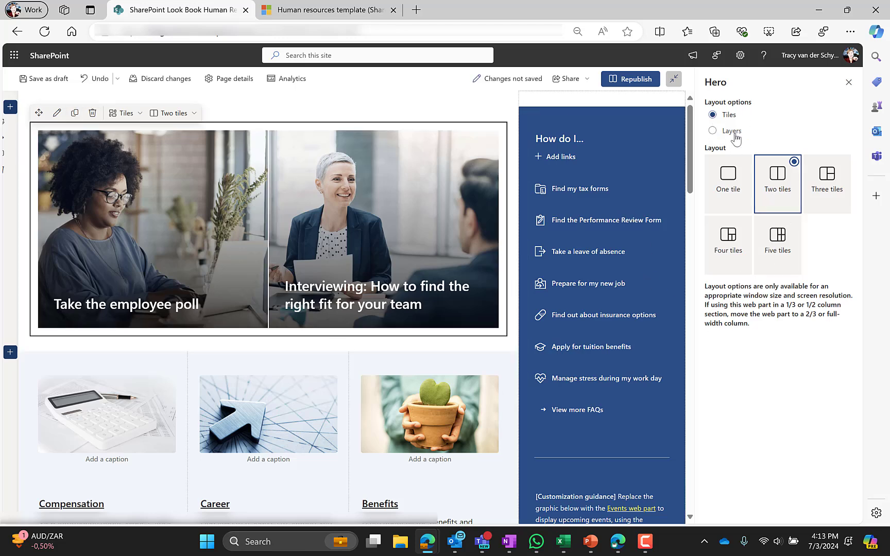
left_click(733, 132)
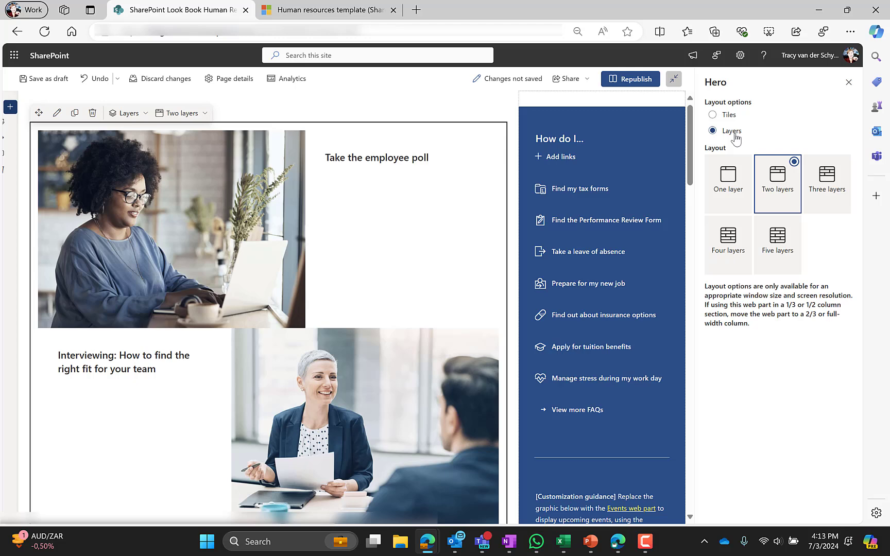
left_click(726, 116)
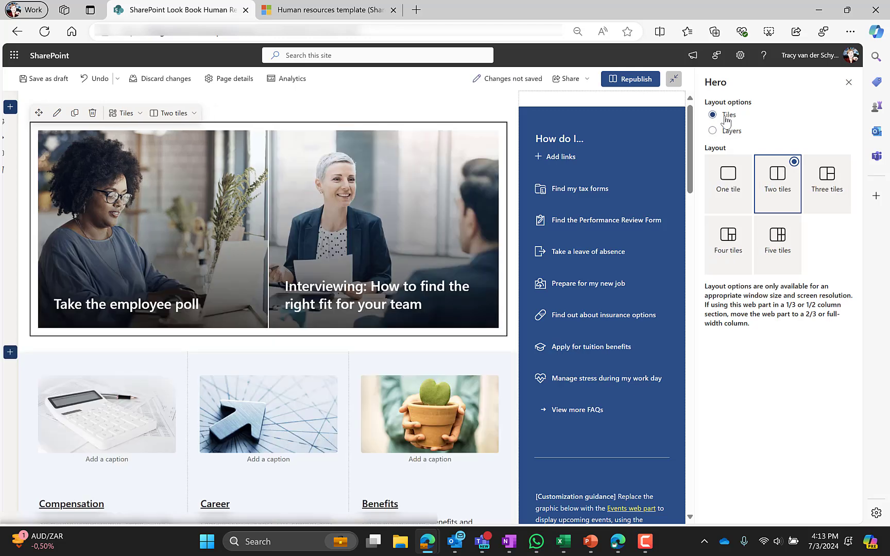
left_click(25, 302)
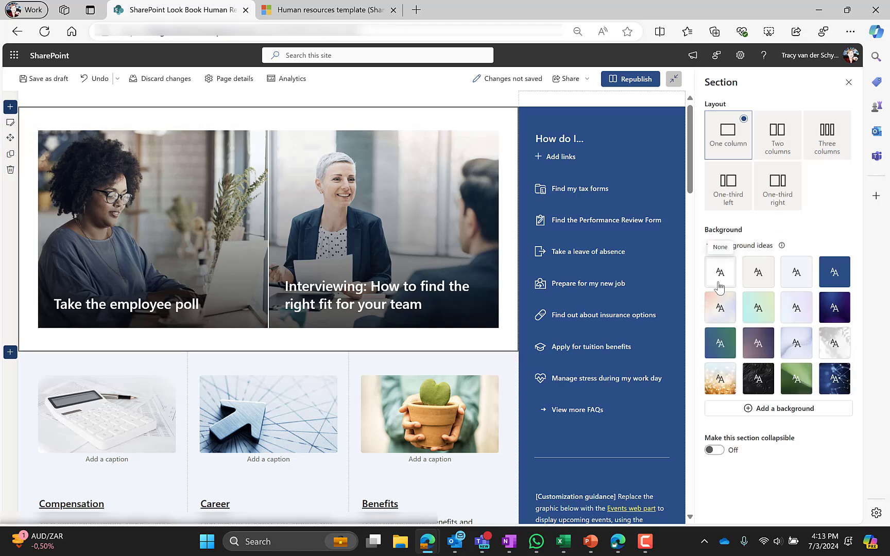
Set the hero section background to None and the three-column section to Soft shading.
left_click(720, 278)
scroll(209, 260, "down", 2)
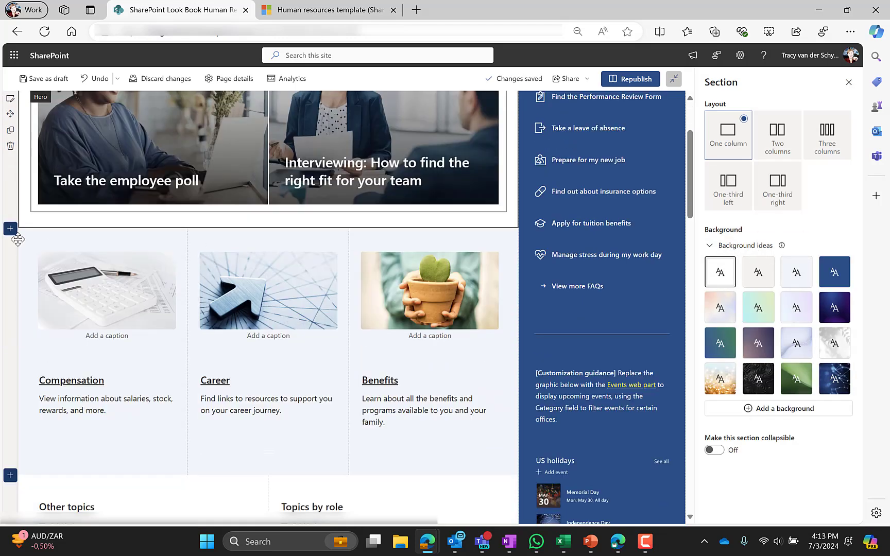
scroll(17, 239, "down", 1)
left_click(26, 214)
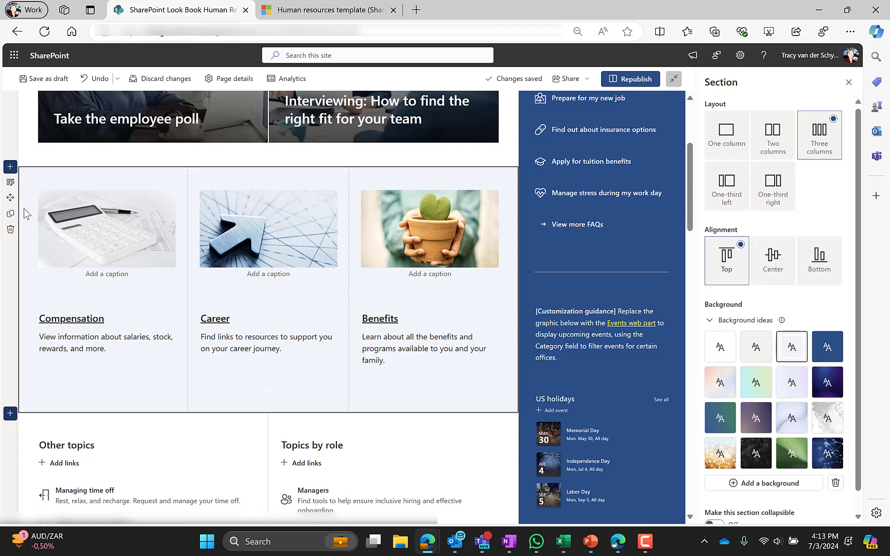
left_click(794, 348)
Inspect the Compensation, Career and Benefits images and text blocks, then start republishing the page.
left_click(77, 241)
left_click(302, 240)
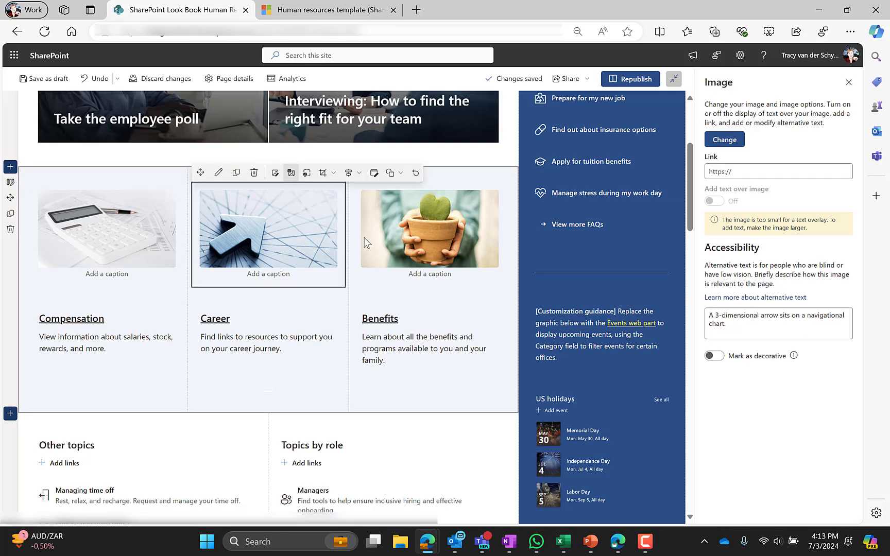
left_click(435, 237)
left_click(135, 332)
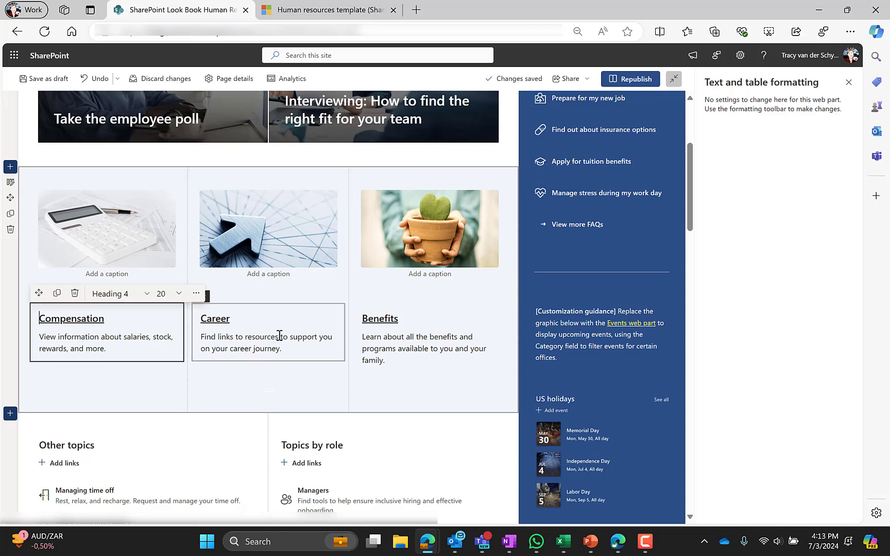
left_click(279, 339)
left_click(414, 340)
left_click(115, 238)
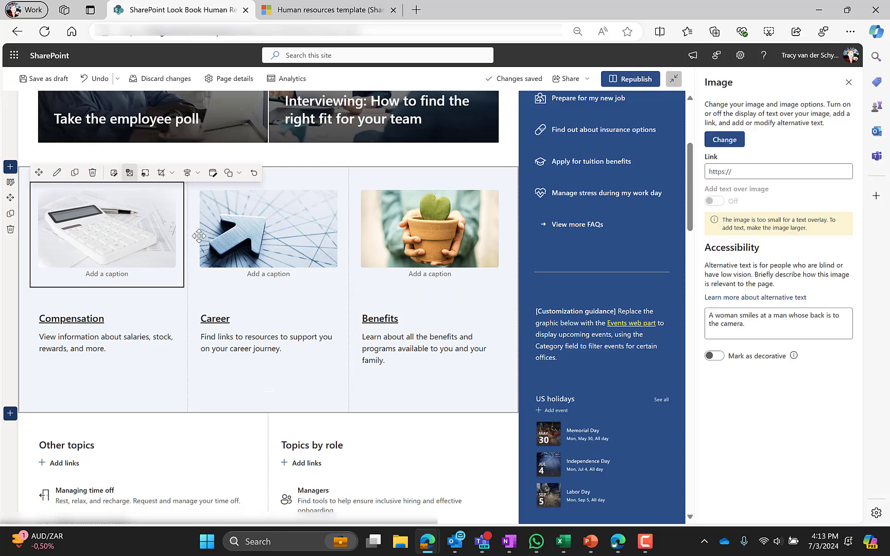
left_click(243, 233)
left_click(396, 233)
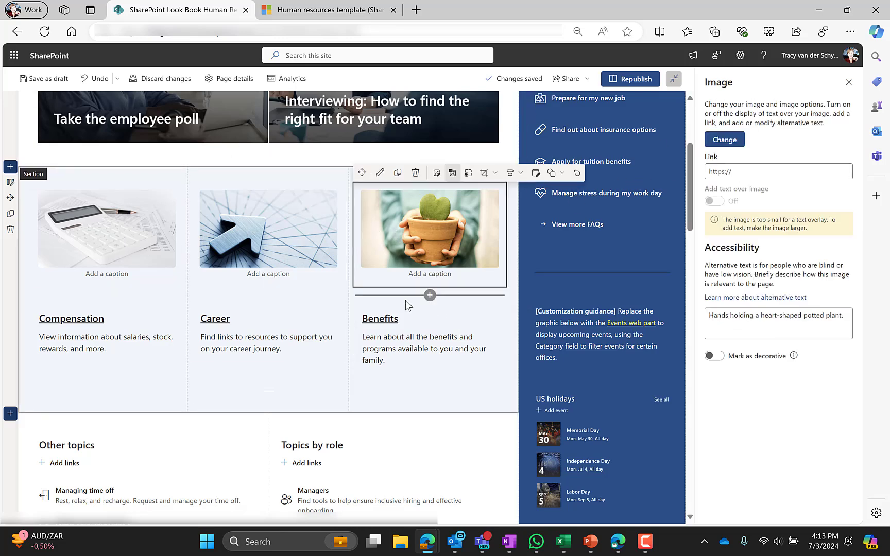
left_click(631, 79)
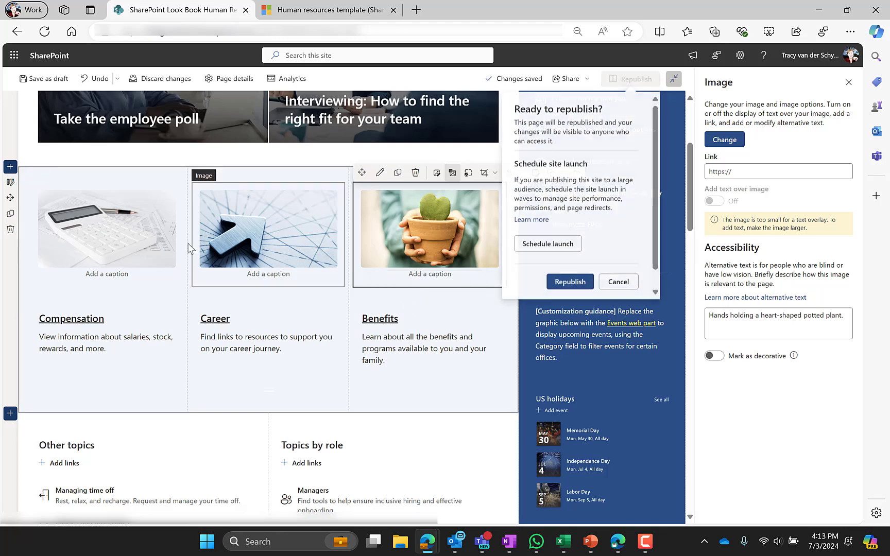
Confirm the republish, then preview the enlarged Career arrow image and close it.
left_click(570, 282)
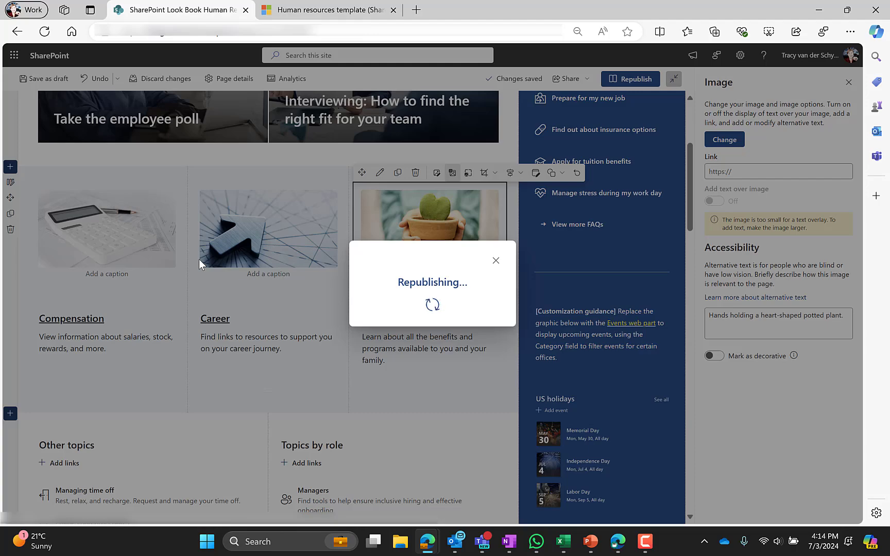
scroll(188, 274, "up", 3)
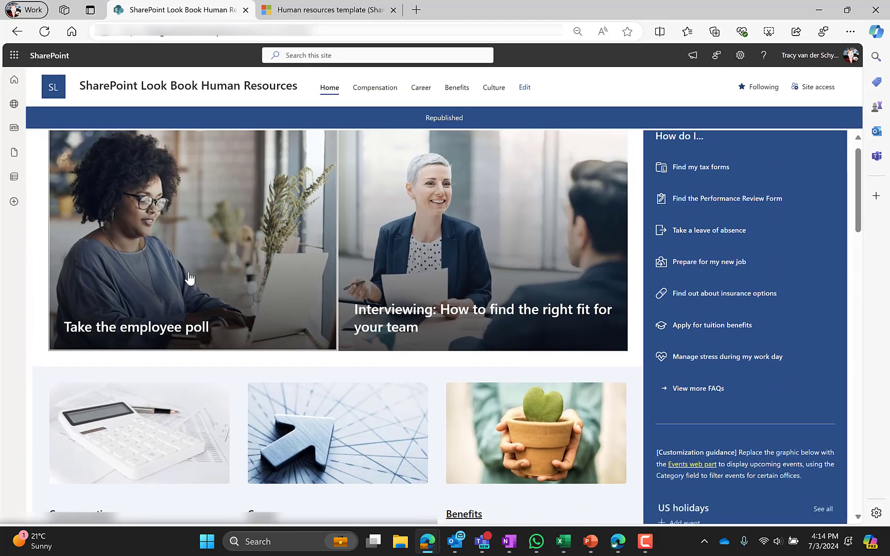
scroll(189, 278, "down", 2)
scroll(191, 278, "up", 2)
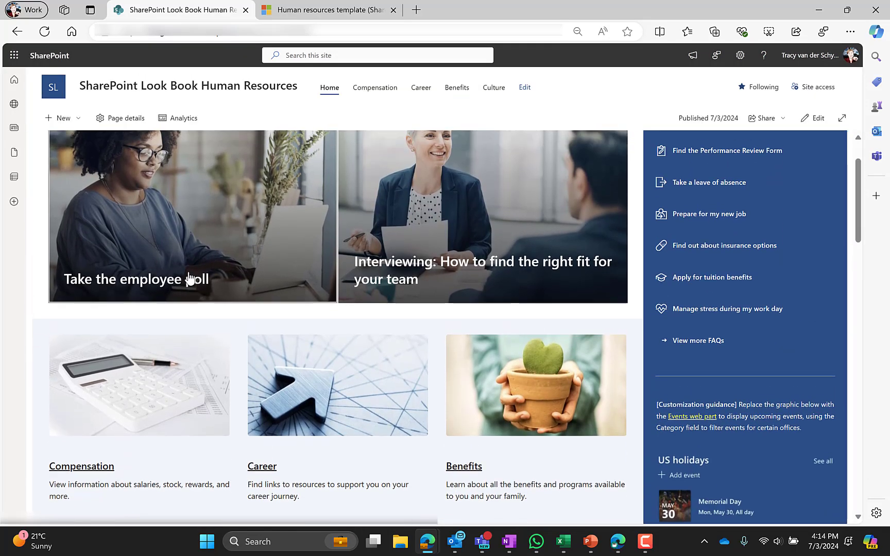
scroll(288, 326, "down", 3)
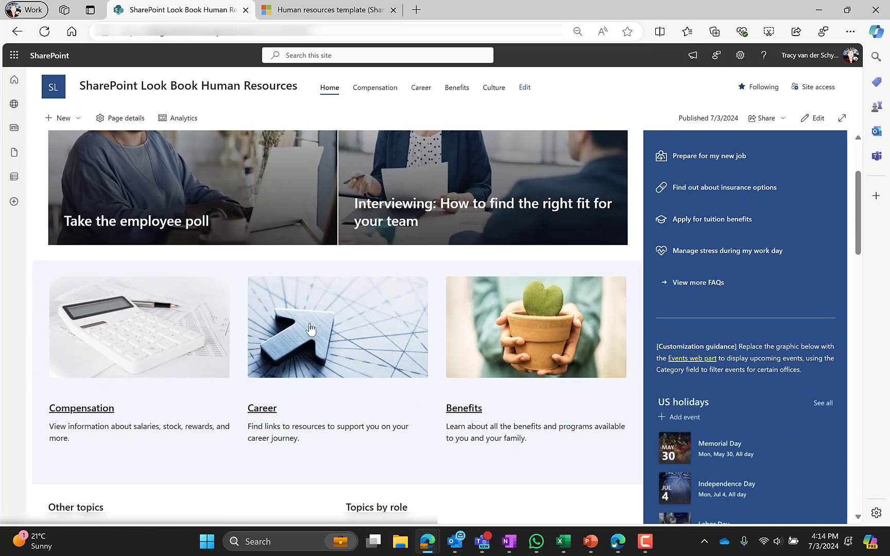
left_click(311, 329)
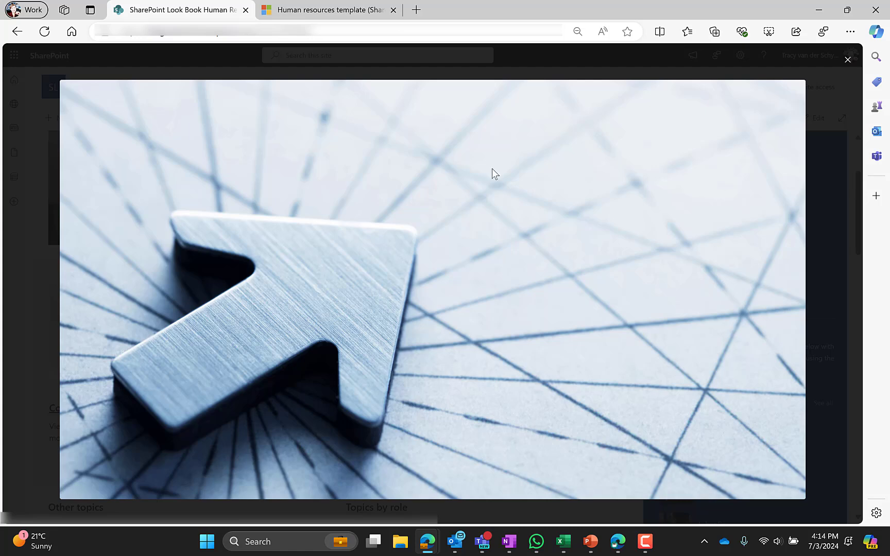
left_click(849, 65)
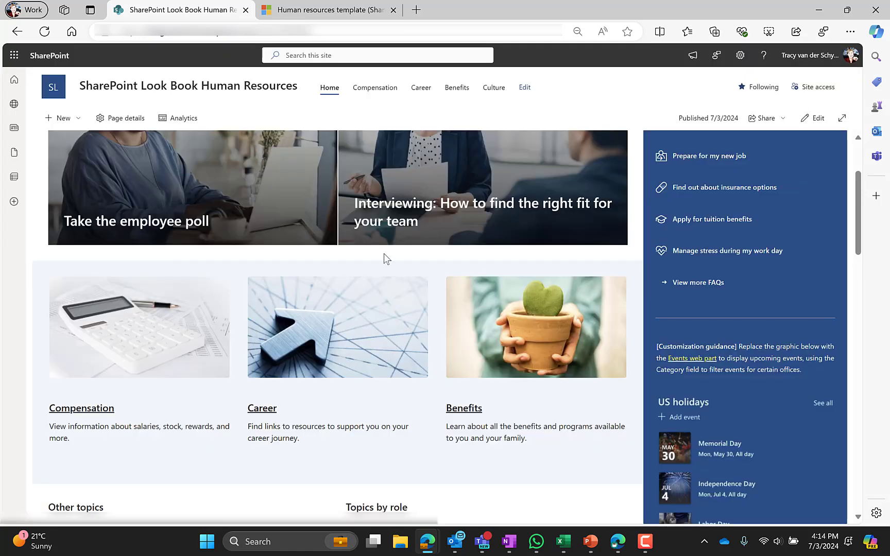
Select the page address and paste a link into the Career image's Link field.
left_click(325, 30)
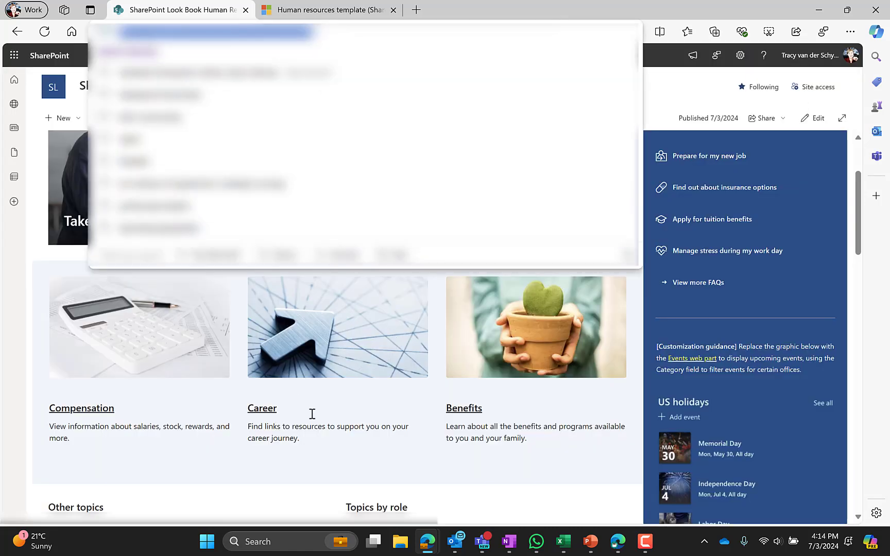
left_click(161, 464)
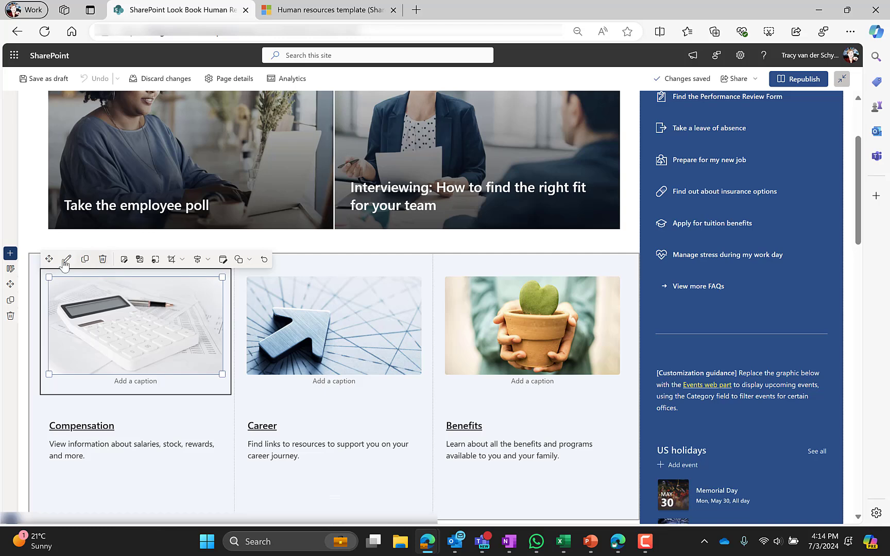
left_click(67, 260)
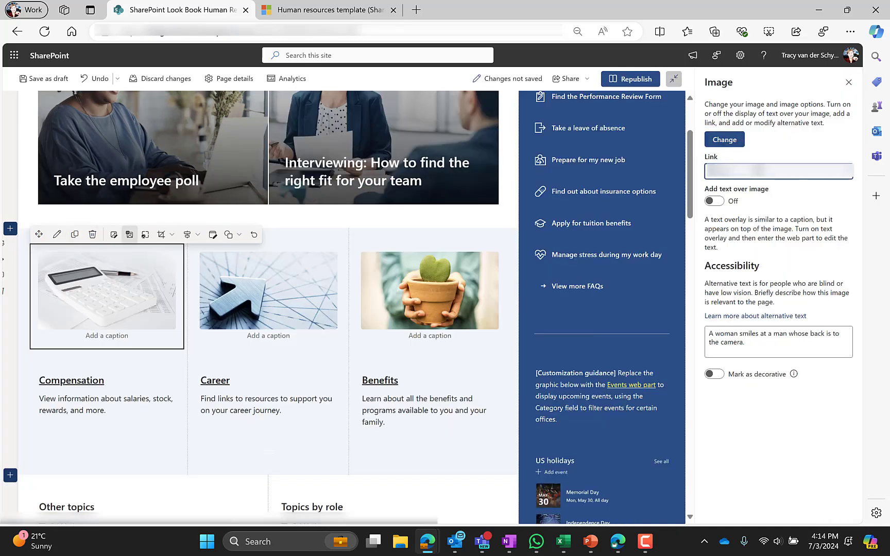
left_click(314, 270)
left_click(766, 168)
key("ctrl+v")
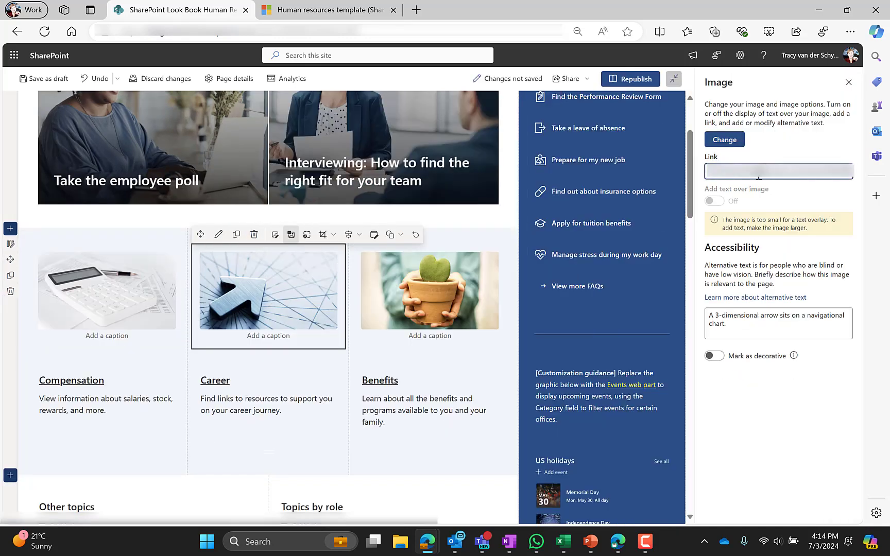
Paste a link into the Benefits image, republish the page, and test an image link.
left_click(497, 269)
left_click(732, 173)
key("ctrl+v")
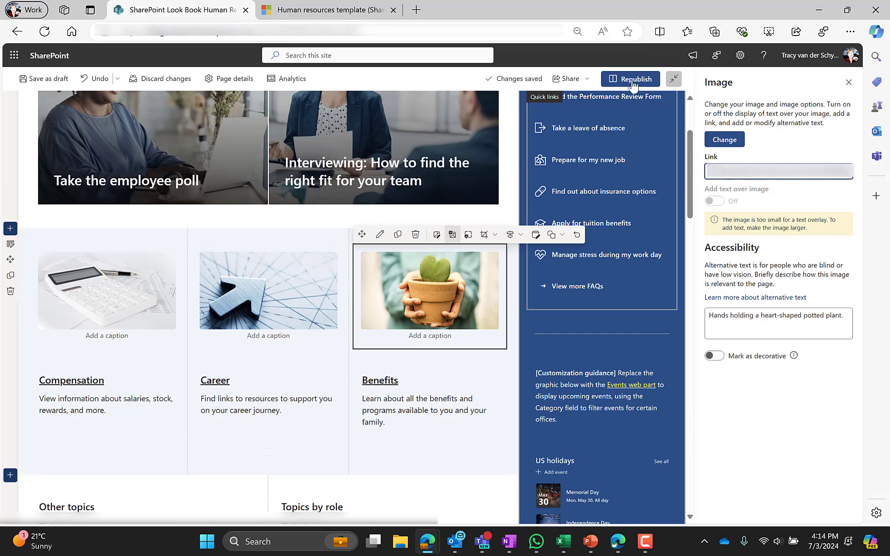
left_click(629, 78)
left_click(568, 283)
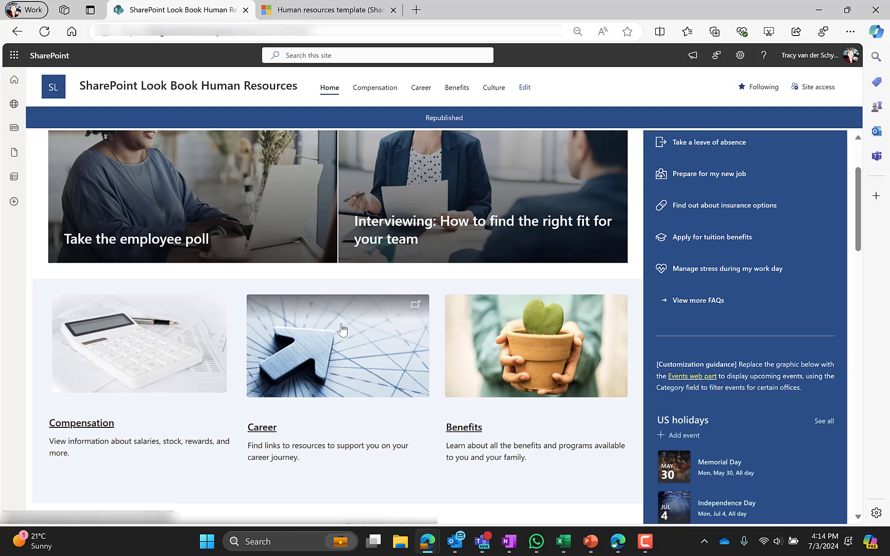
left_click(186, 342)
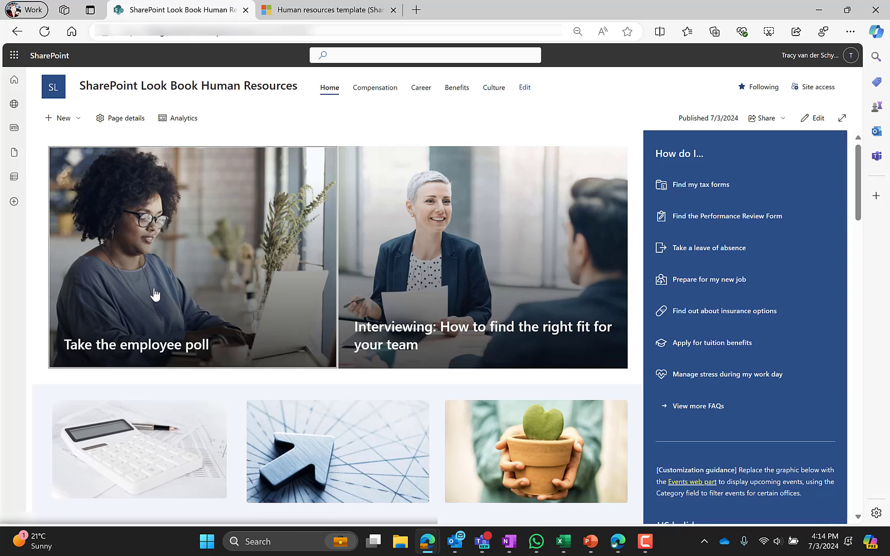
Switch the Home page to editing and open the Section settings for Other topics.
left_click(813, 118)
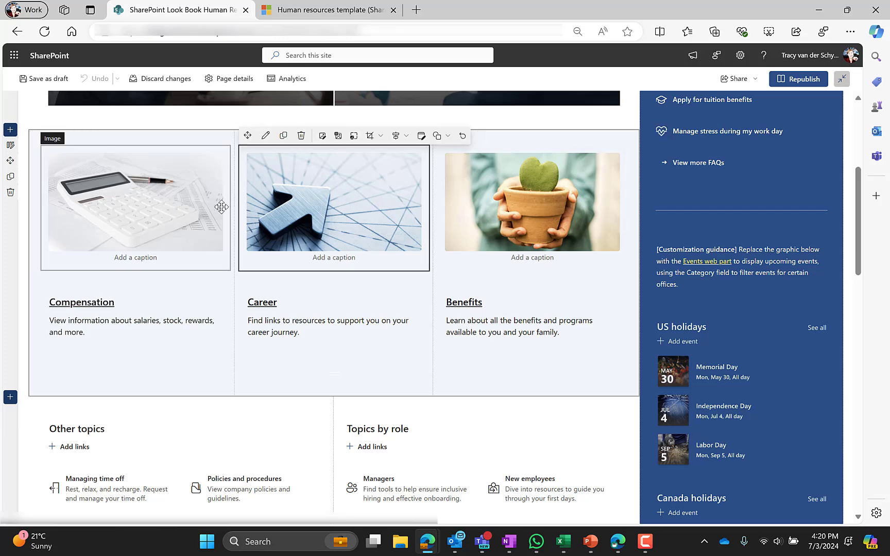
left_click(156, 203)
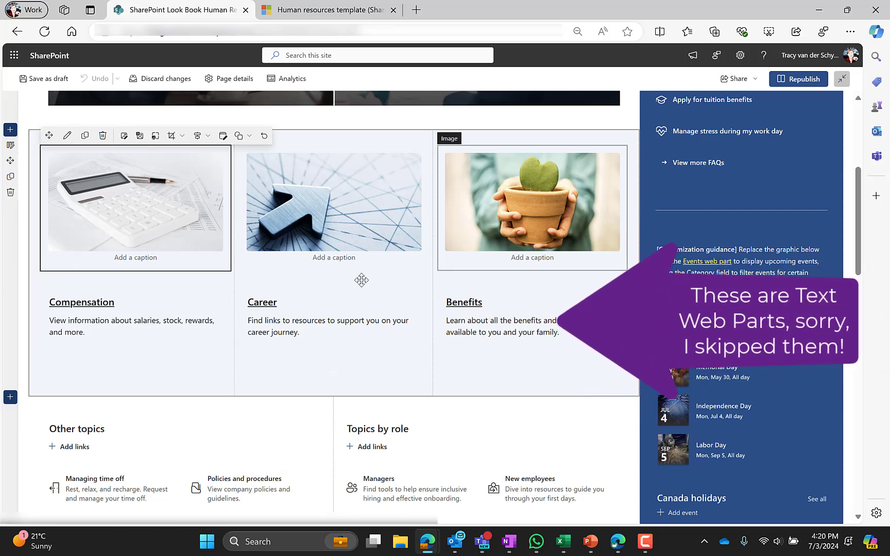
scroll(122, 320, "down", 4)
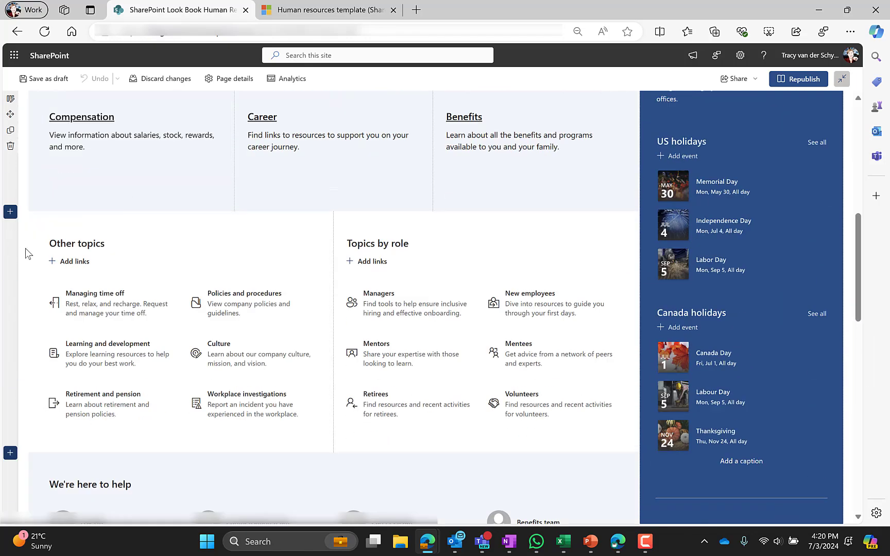
left_click(10, 227)
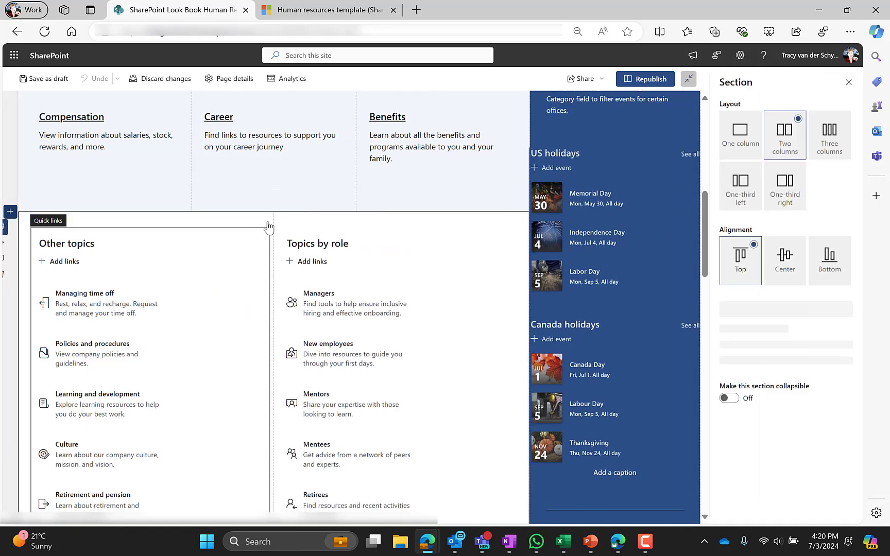
Open the Other topics Quick links settings, try Outline and Fill color buttons, then revert to No outline.
left_click(848, 84)
left_click(143, 249)
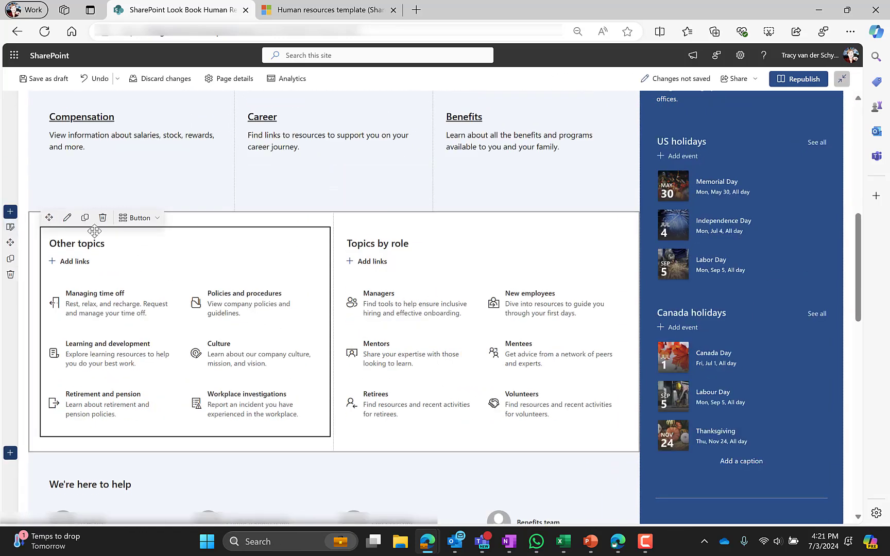
left_click(67, 217)
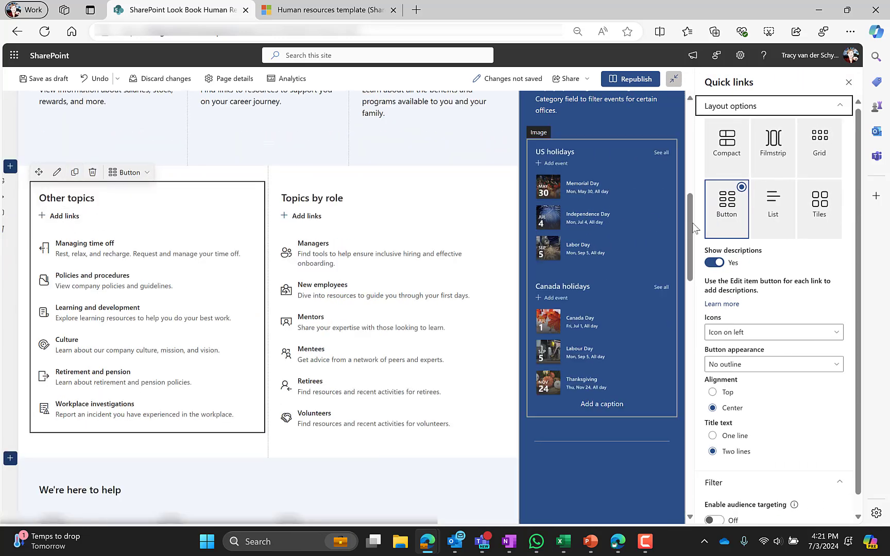
left_click(750, 365)
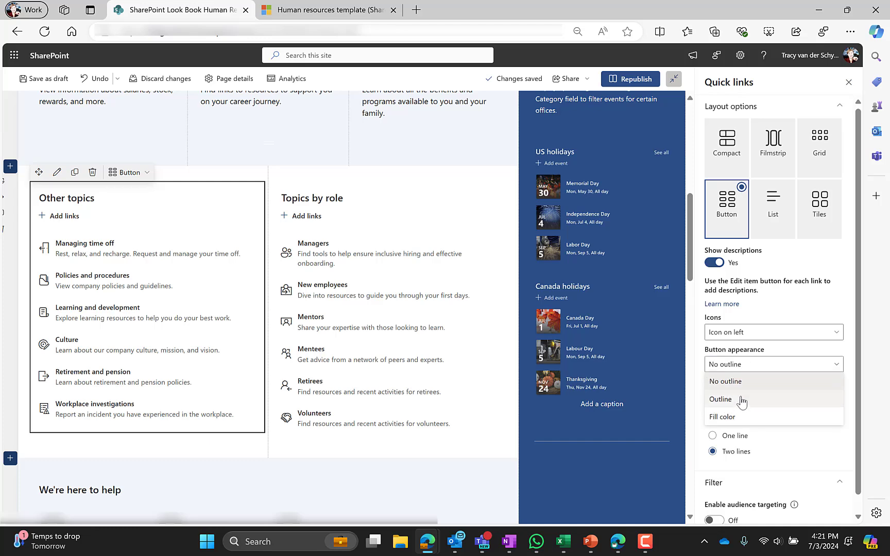
left_click(742, 401)
left_click(734, 366)
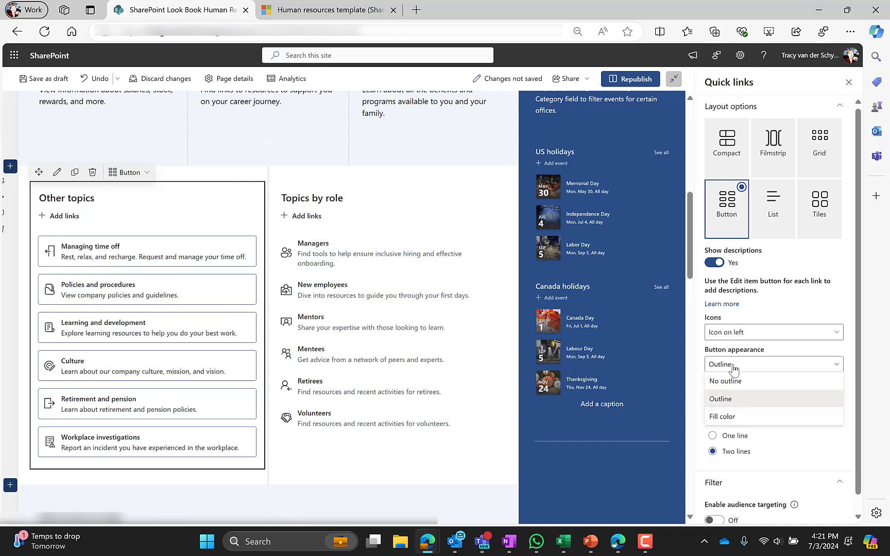
left_click(737, 422)
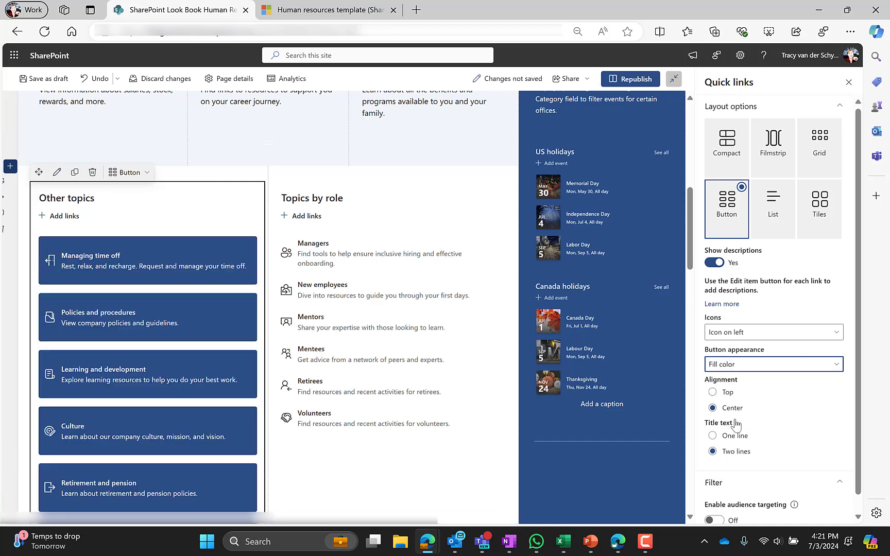
left_click(742, 332)
left_click(742, 332)
left_click(741, 366)
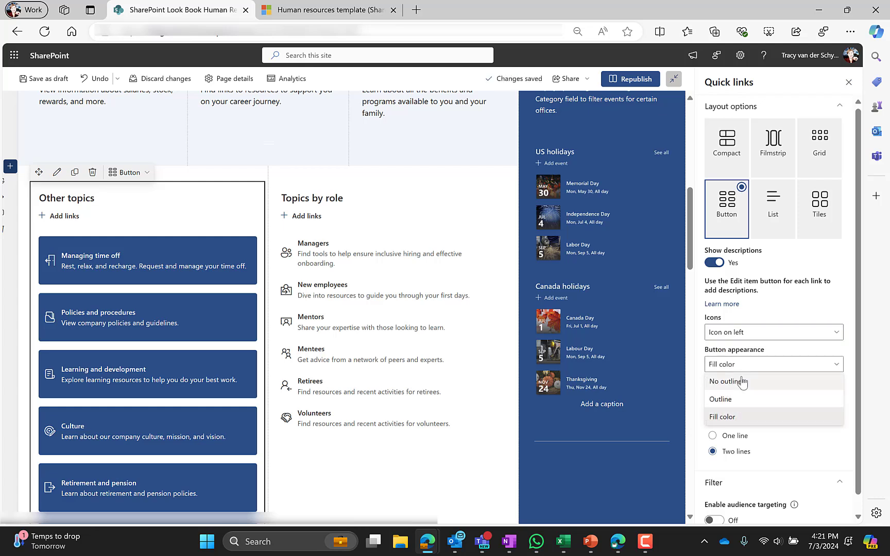
left_click(731, 380)
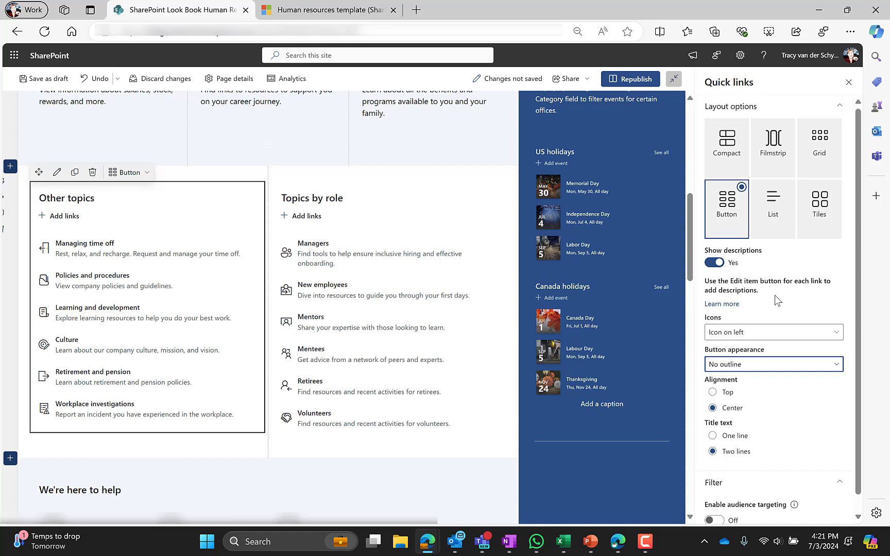
scroll(773, 288, "down", 1)
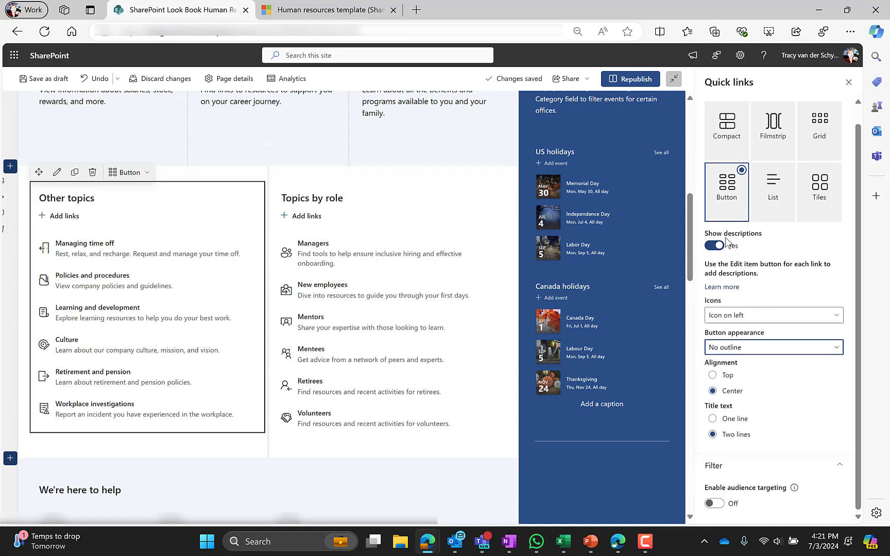
left_click(177, 250)
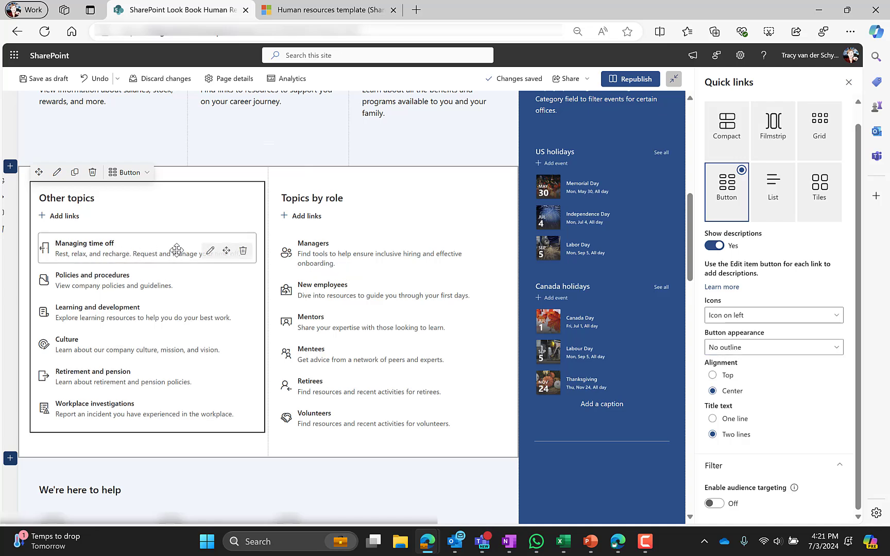
left_click(210, 251)
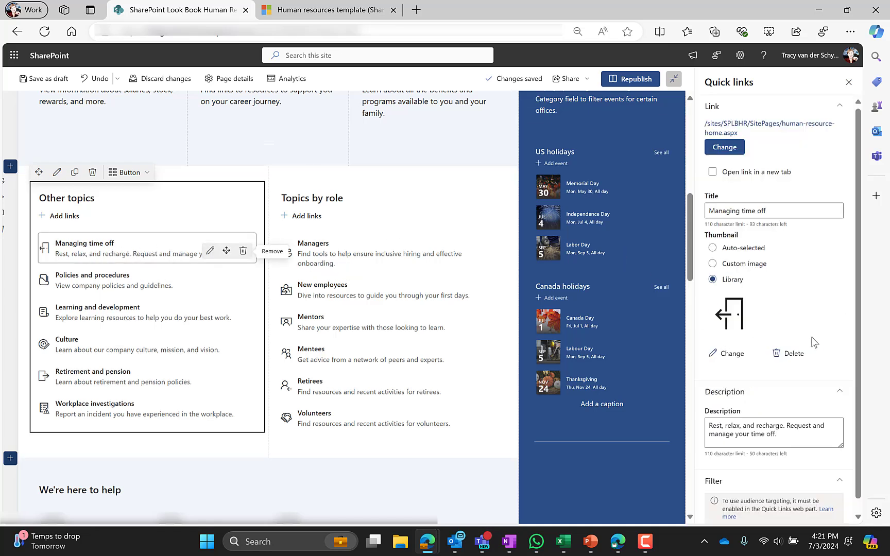
scroll(793, 422, "down", 1)
left_click_drag(796, 424, 702, 413)
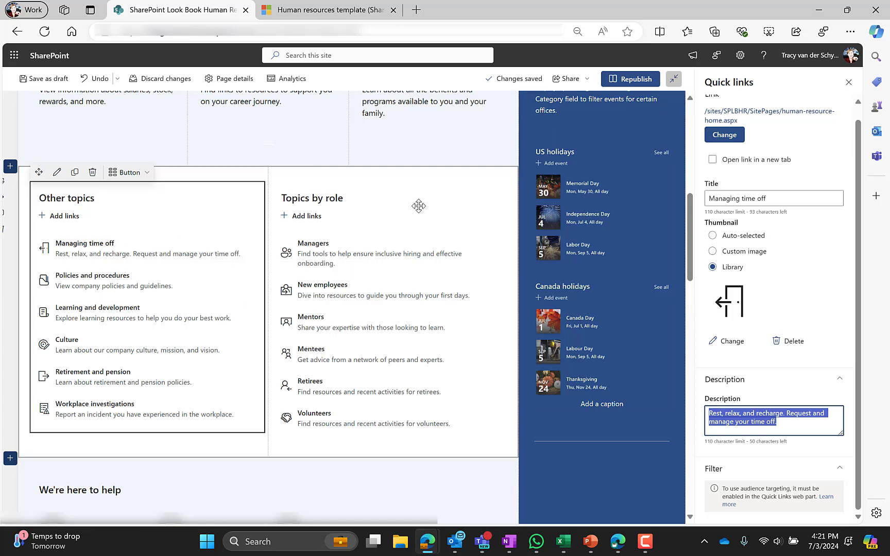
left_click(56, 172)
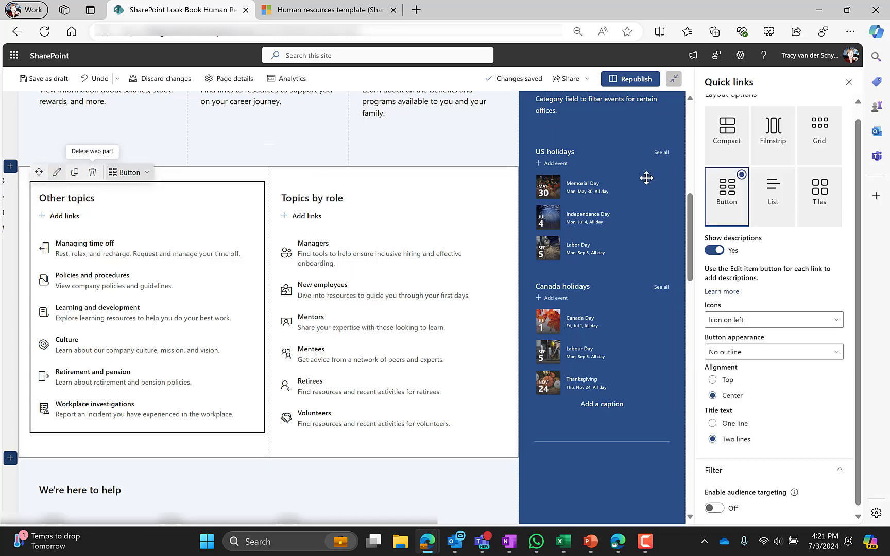
left_click(714, 250)
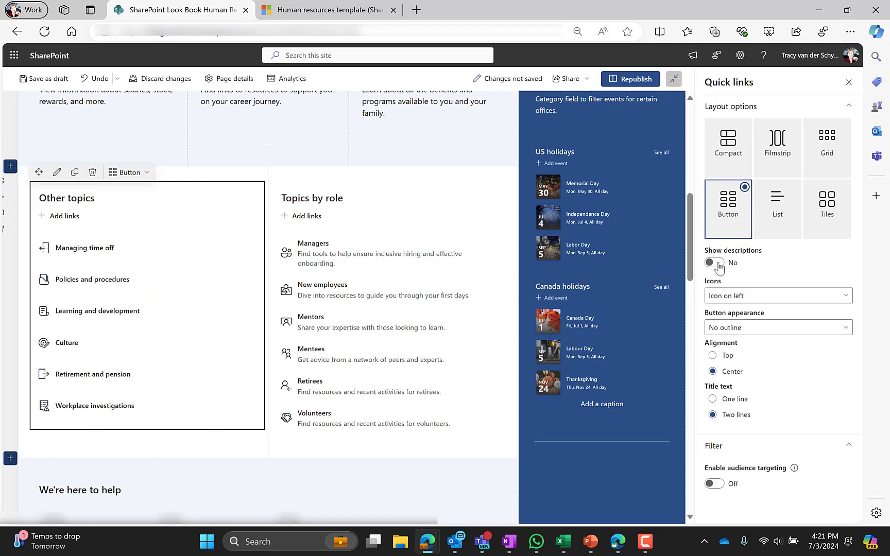
left_click(717, 264)
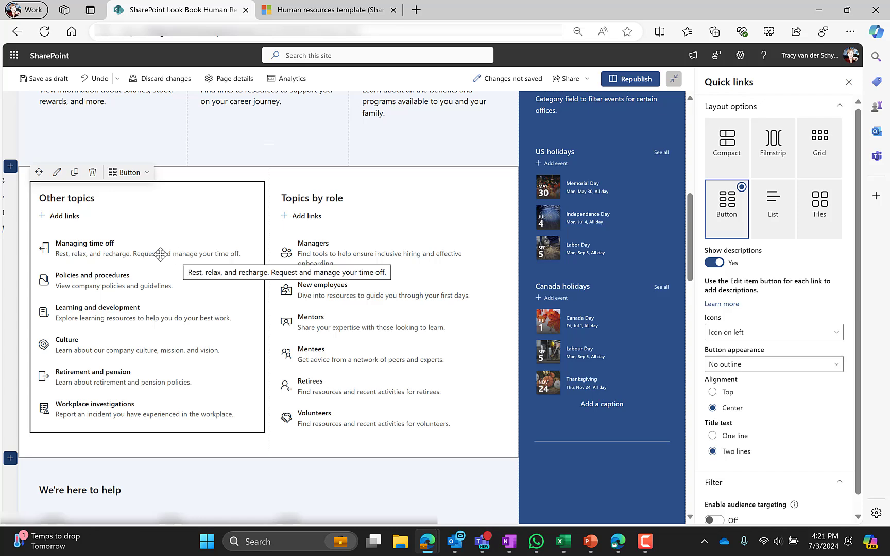
left_click(369, 211)
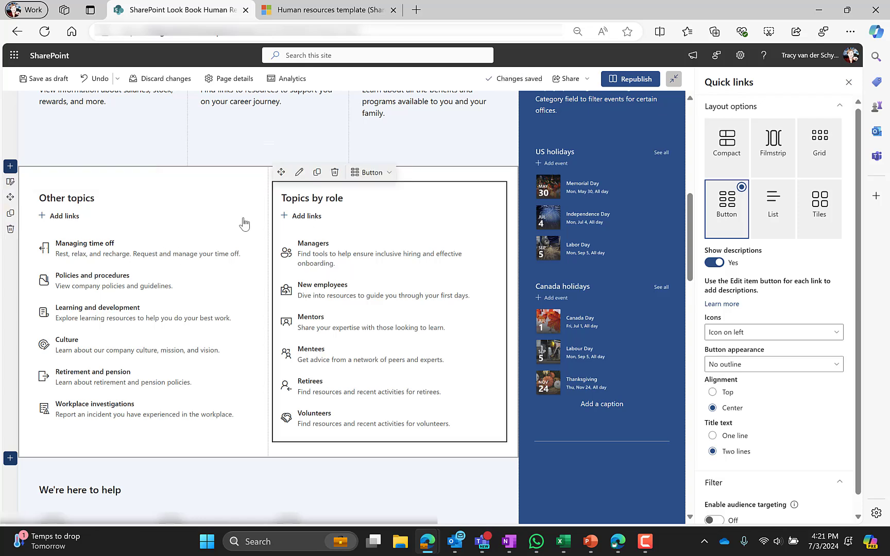
left_click(163, 220)
left_click(386, 218)
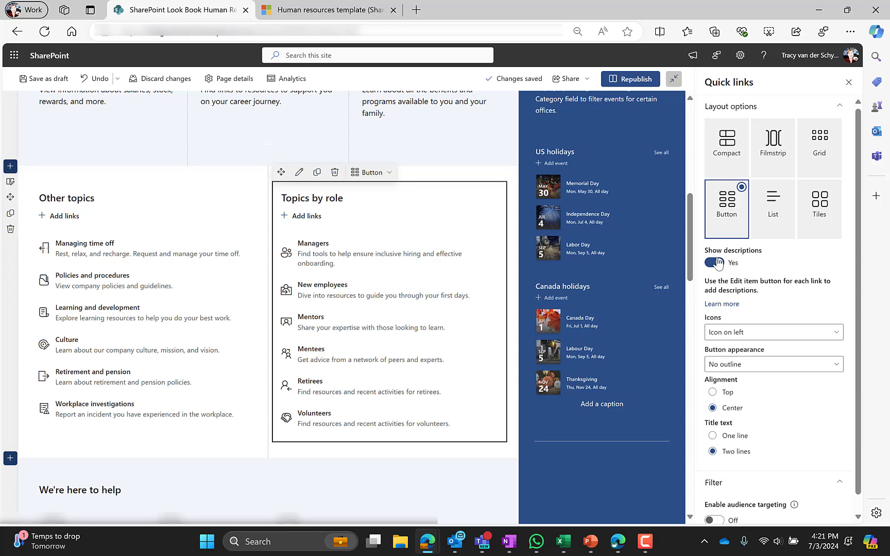
Add the suggested team member to the We're here to help list and view their profile card.
scroll(113, 294, "down", 5)
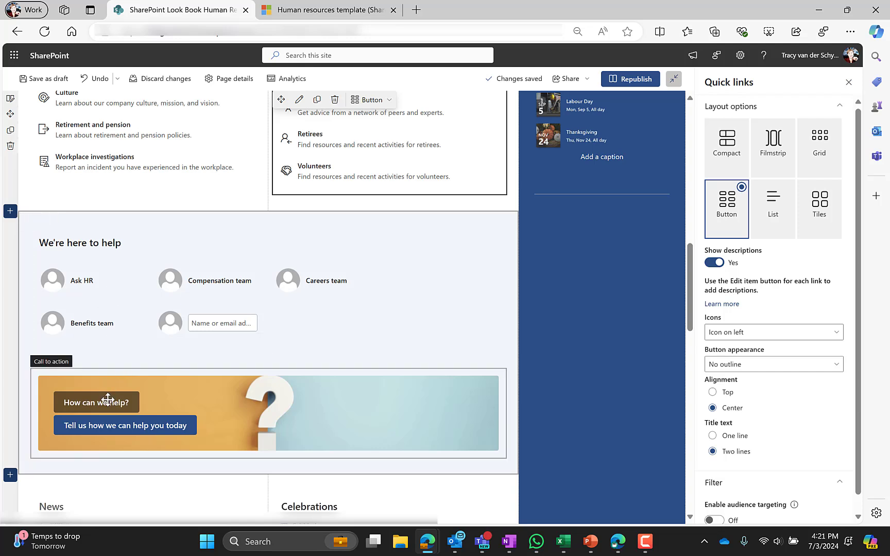
left_click(46, 251)
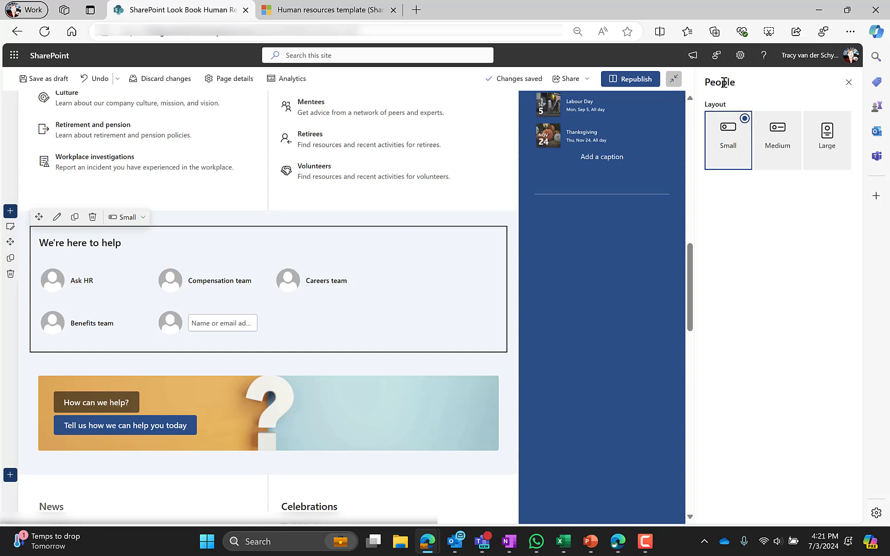
left_click(227, 323)
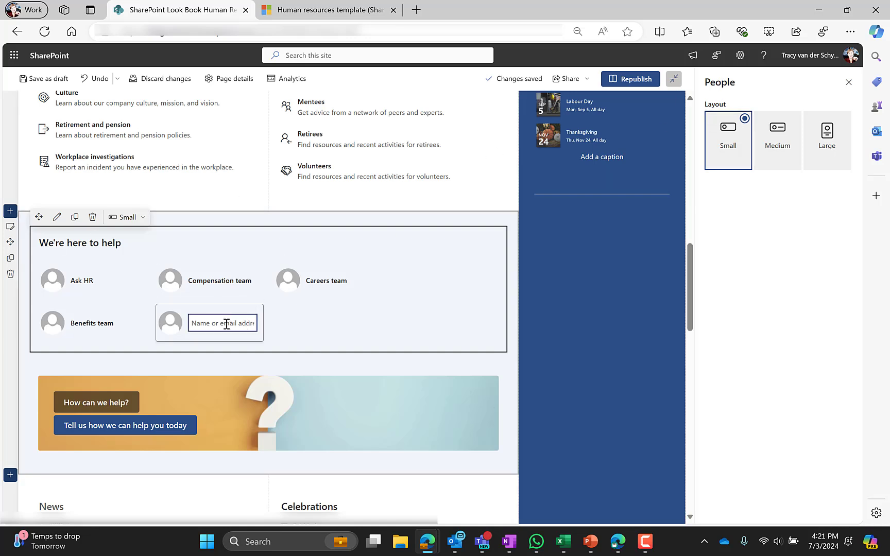
type("braam")
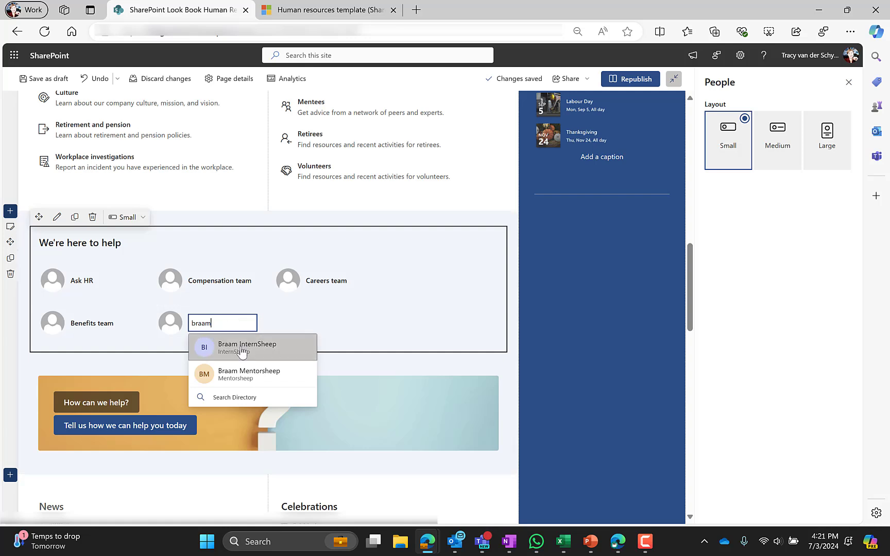
left_click(242, 349)
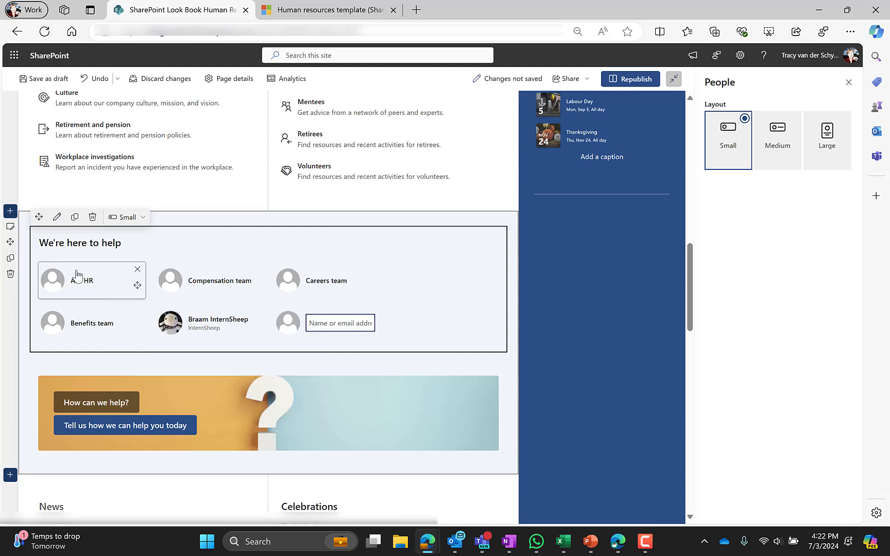
left_click(205, 323)
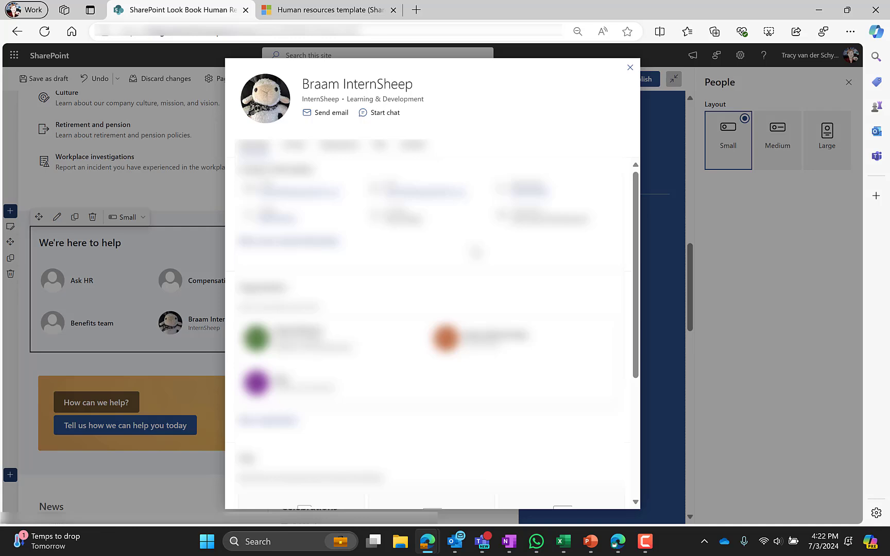
scroll(476, 252, "down", 4)
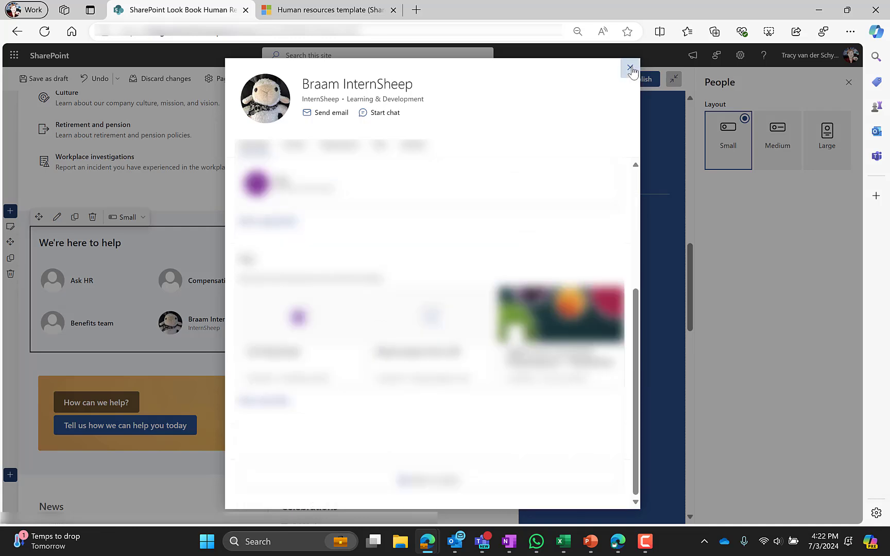
Close the profile card, try Medium and Large layouts, and return the contacts to Small.
left_click(630, 69)
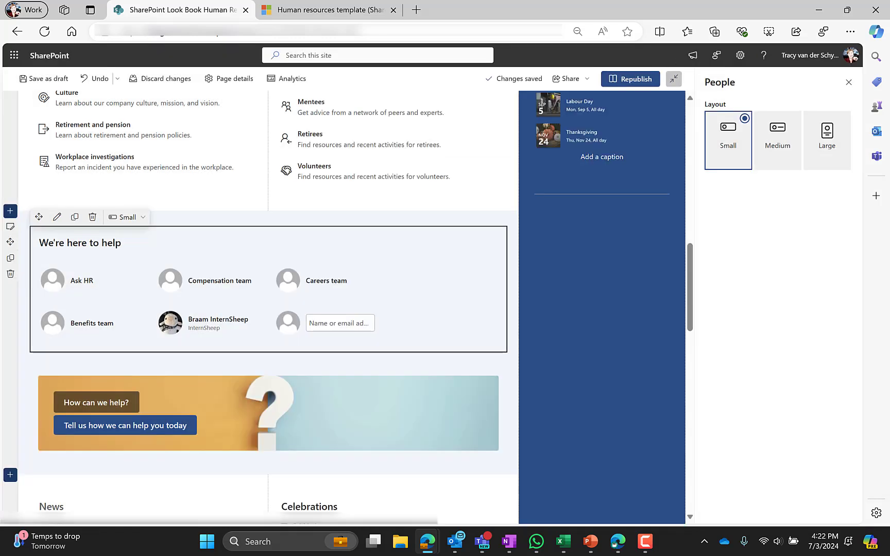
left_click(59, 219)
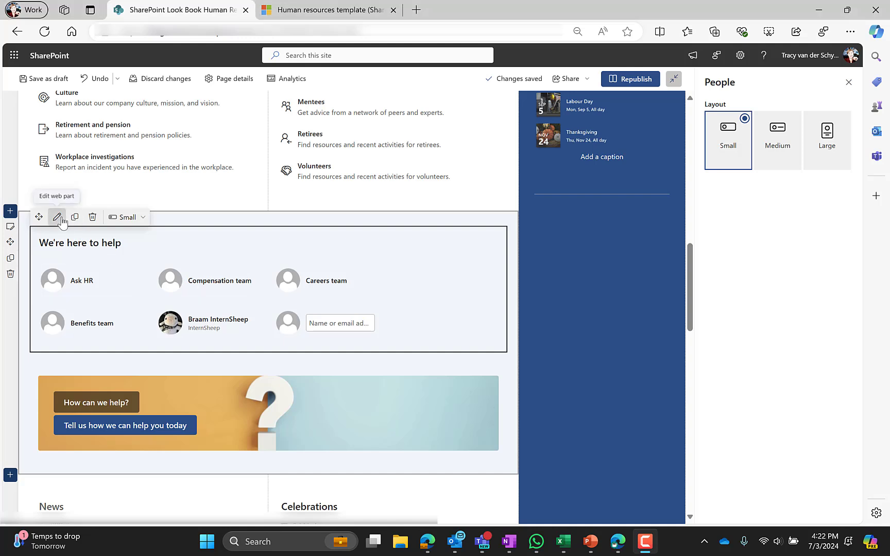
left_click(784, 144)
left_click(827, 138)
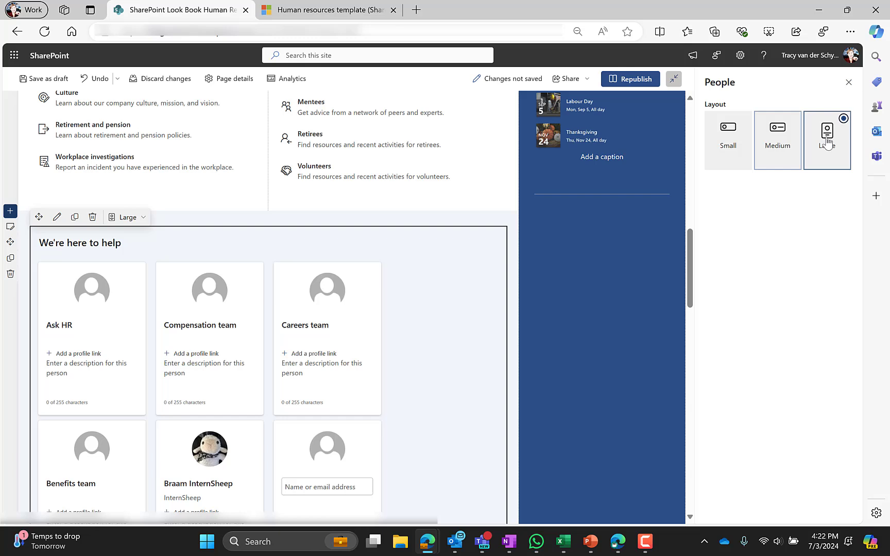
left_click(784, 143)
left_click(728, 139)
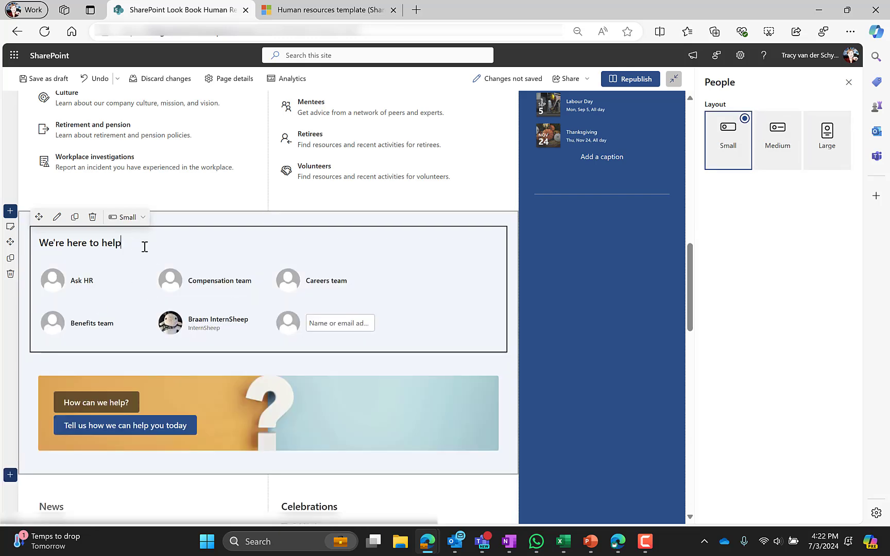
triple_click(49, 240)
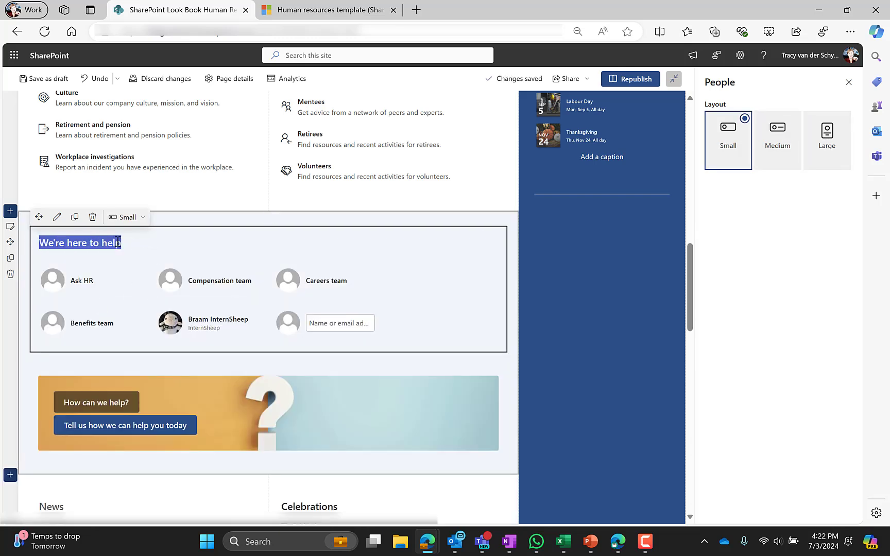
scroll(107, 264, "down", 3)
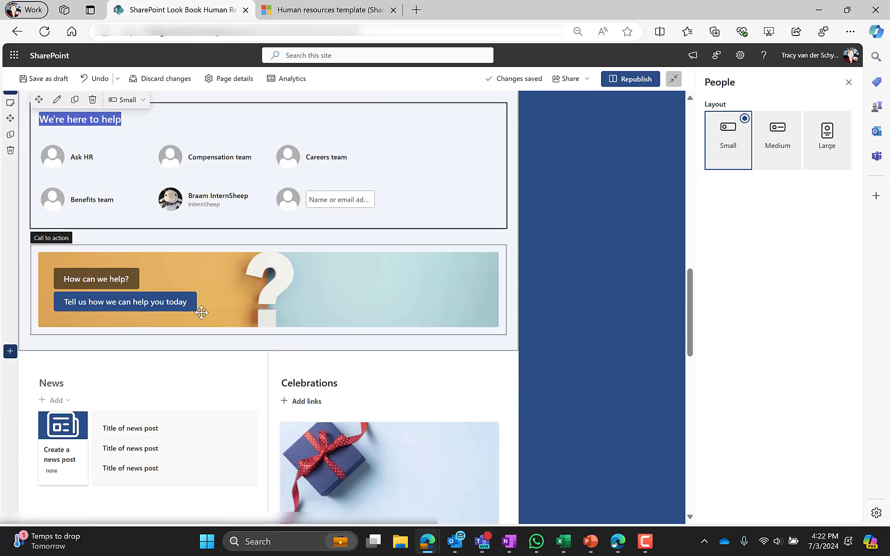
Select the How can we help? banner and drag it into the column above News.
left_click(224, 293)
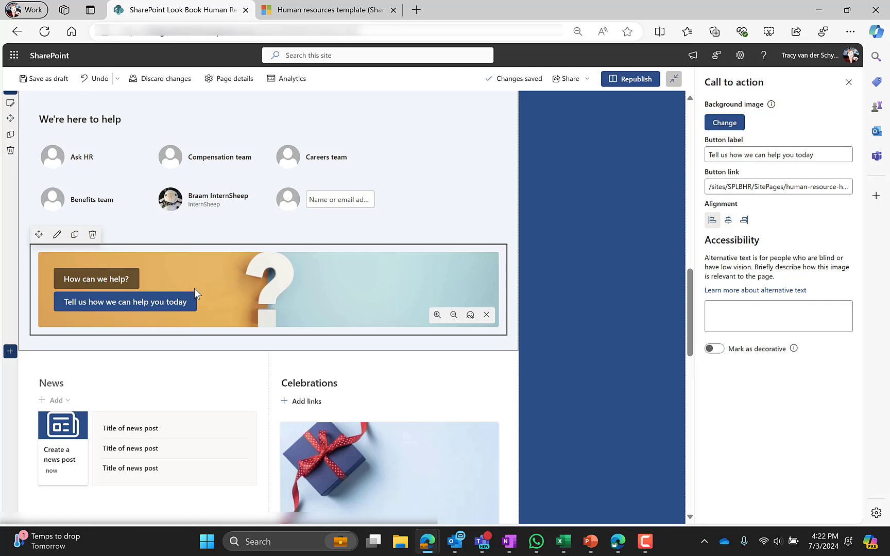
scroll(195, 288, "down", 1)
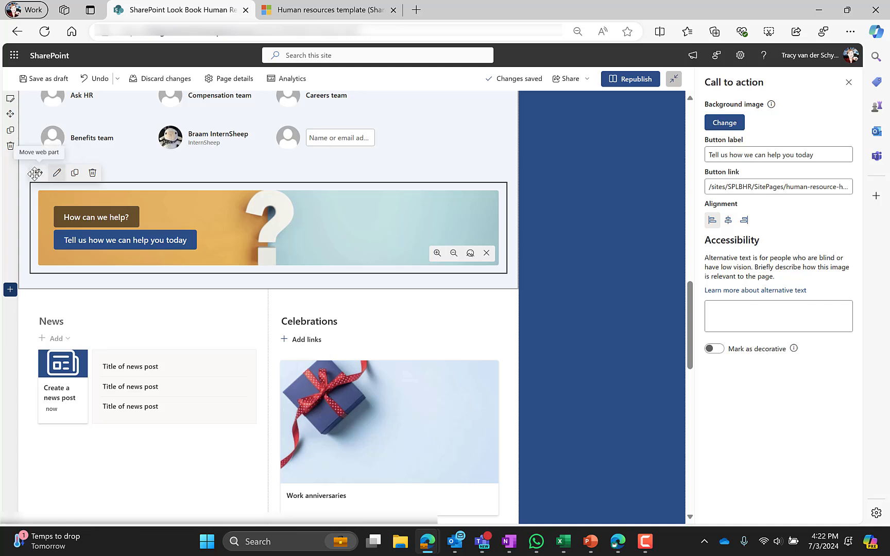
left_click_drag(35, 173, 106, 306)
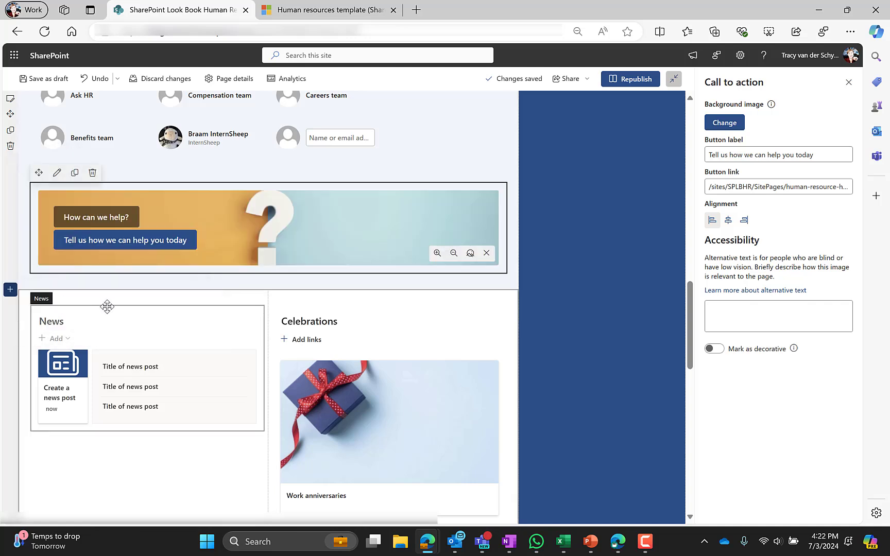
left_click_drag(38, 174, 93, 390)
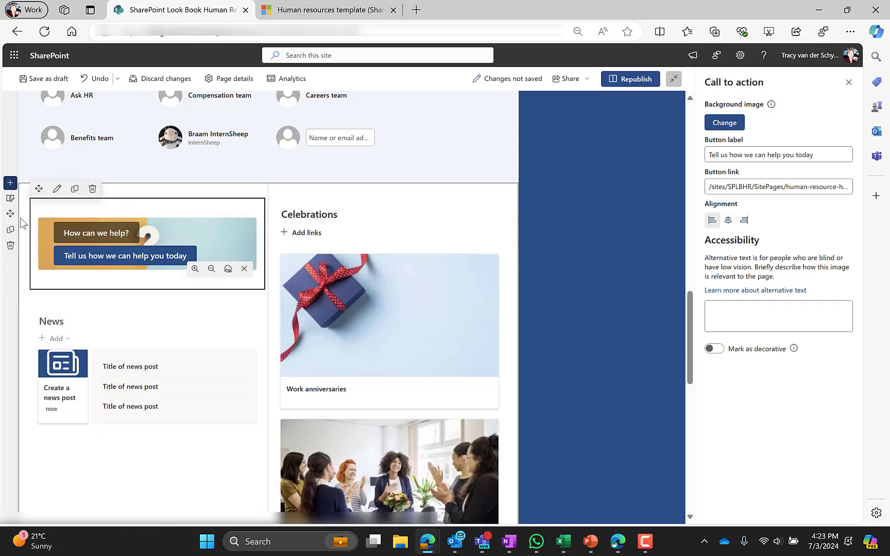
scroll(66, 278, "up", 1)
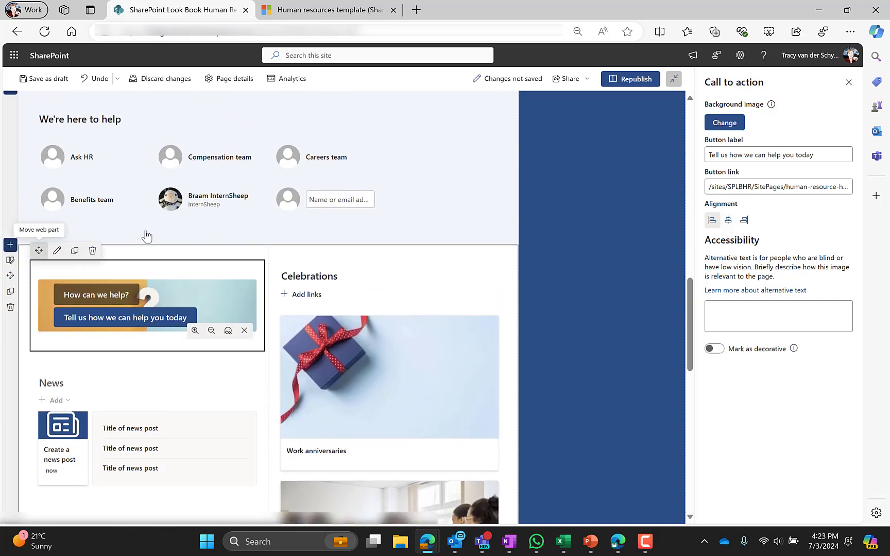
Move the banner back to its original place under the help contacts.
left_click_drag(39, 250, 106, 339)
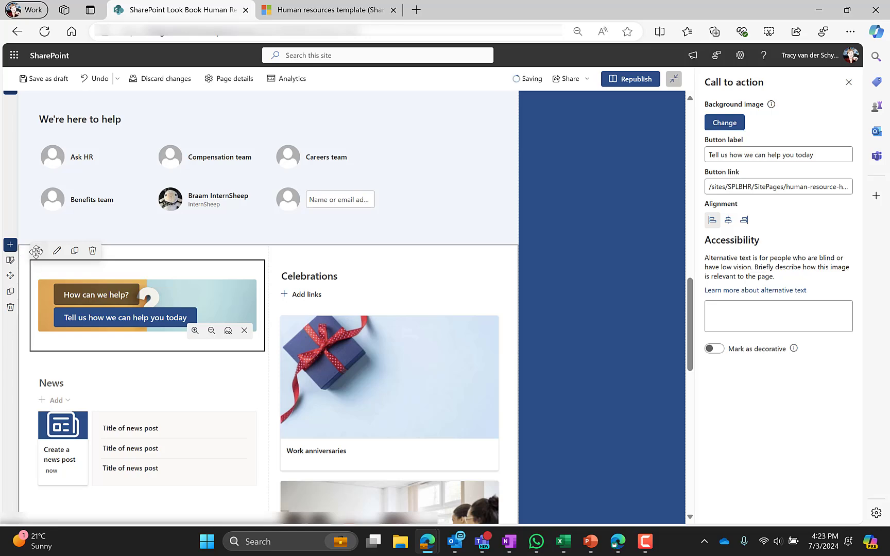
left_click_drag(23, 252, 138, 297)
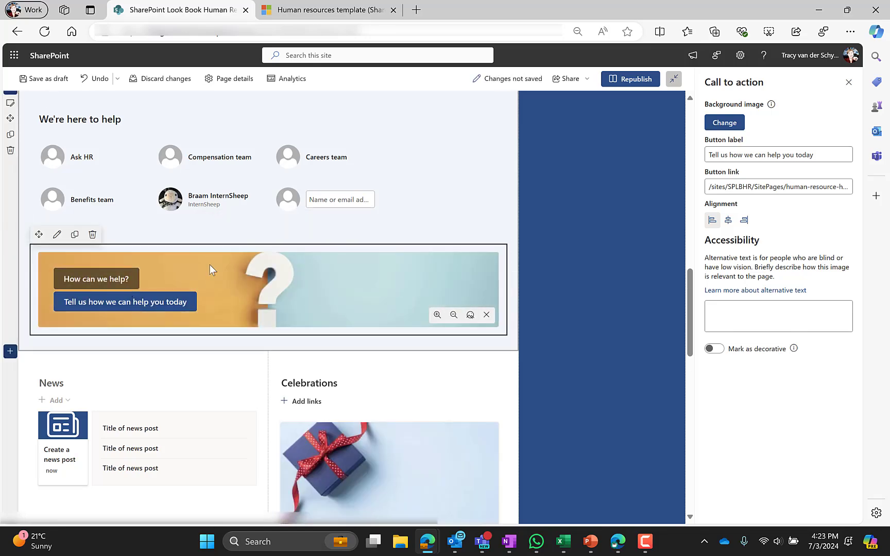
scroll(171, 292, "up", 10)
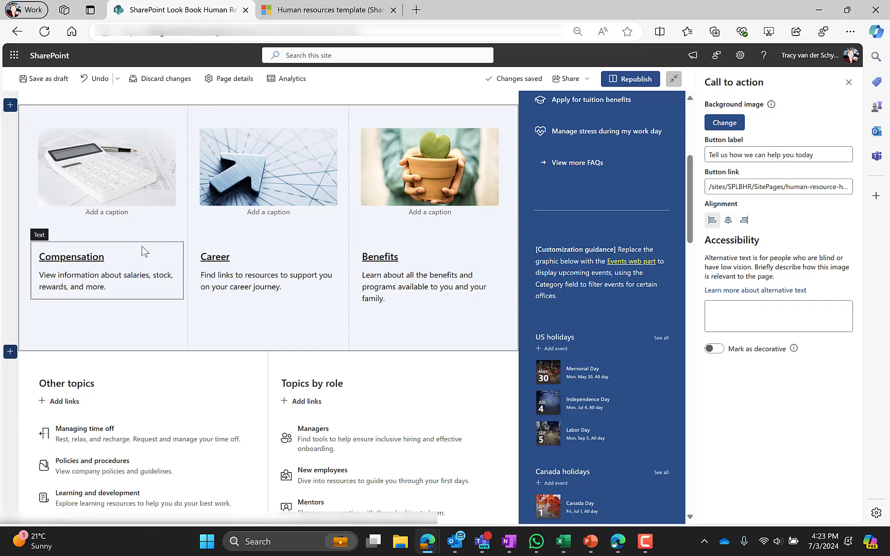
scroll(143, 250, "down", 9)
scroll(201, 355, "up", 9)
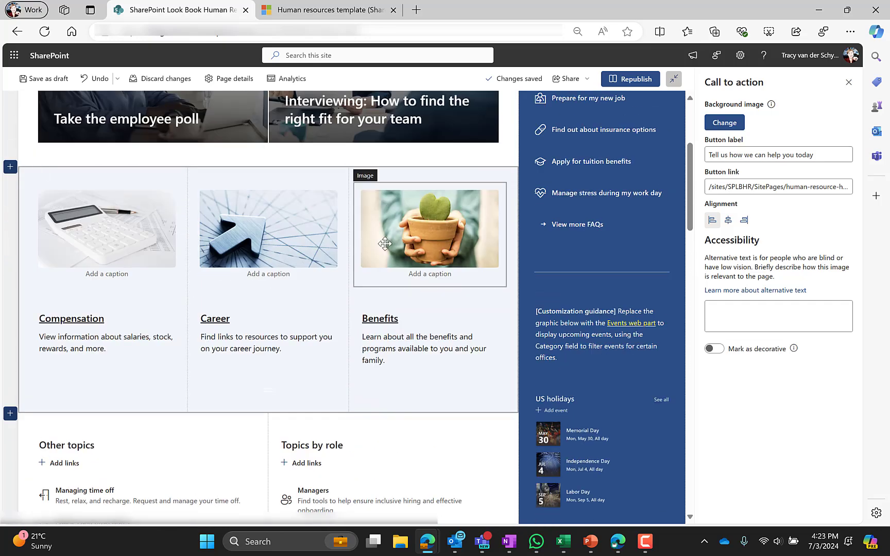
scroll(86, 311, "down", 9)
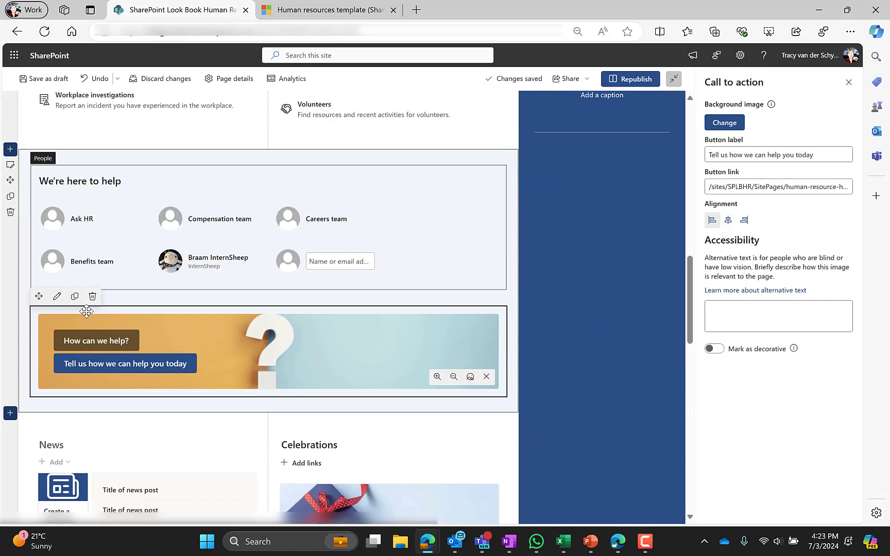
scroll(180, 316, "down", 1)
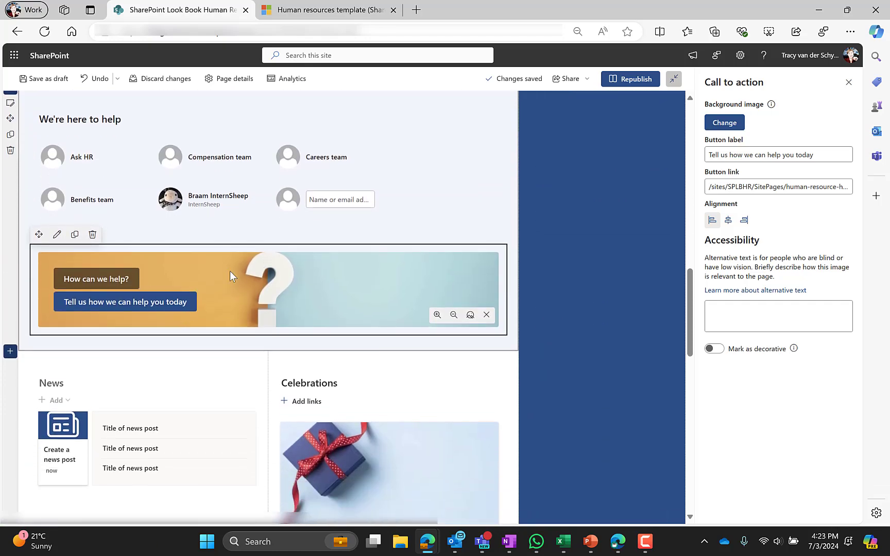
left_click(728, 155)
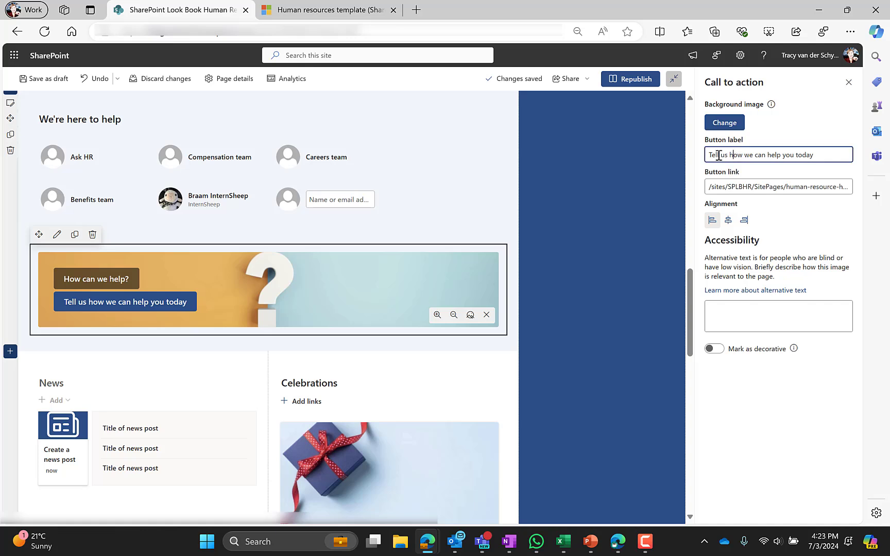
left_click_drag(707, 153, 829, 151)
left_click(103, 278)
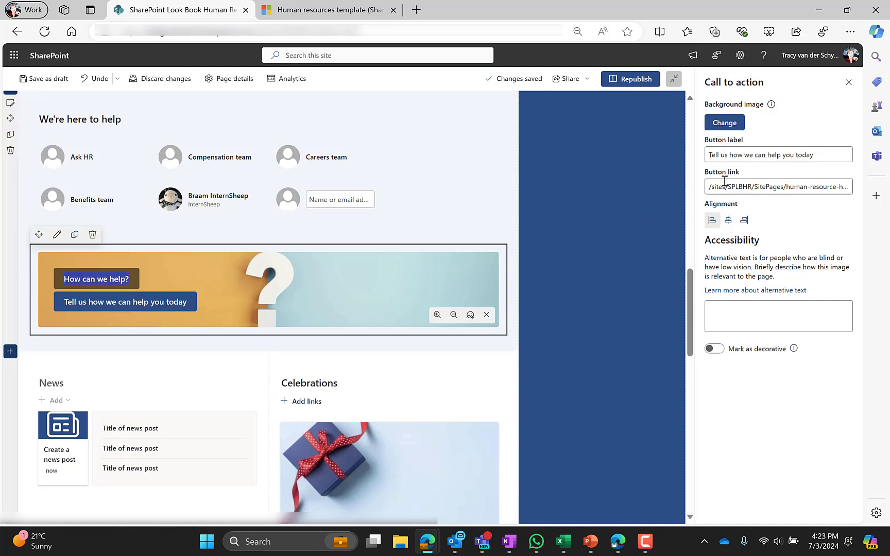
left_click(728, 220)
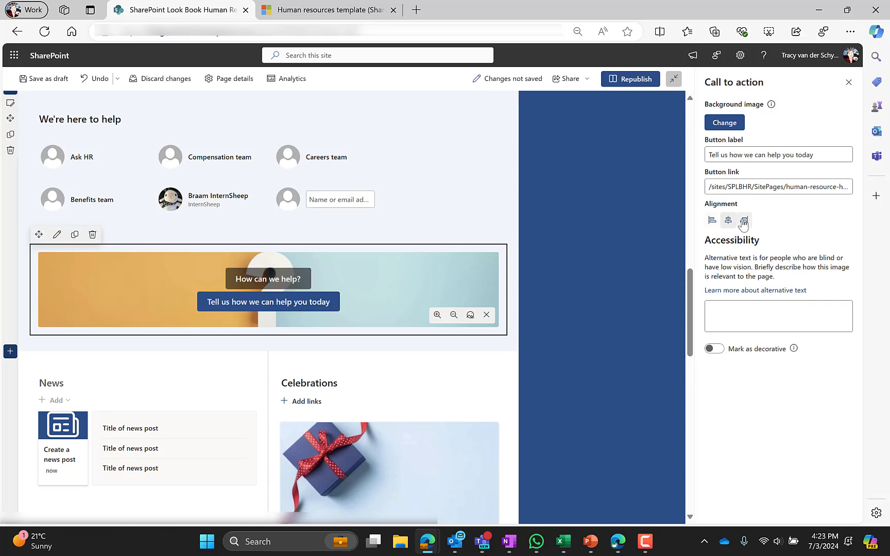
left_click(744, 220)
left_click(712, 221)
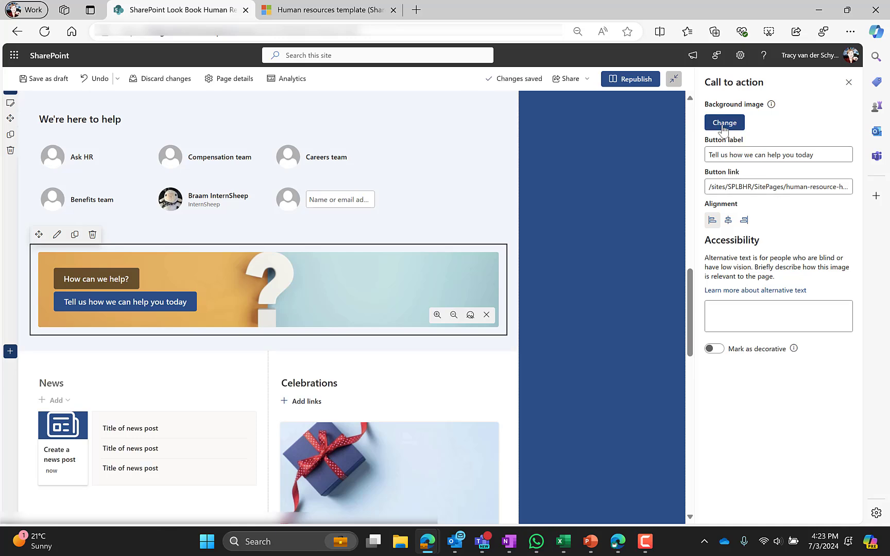
scroll(127, 358, "down", 3)
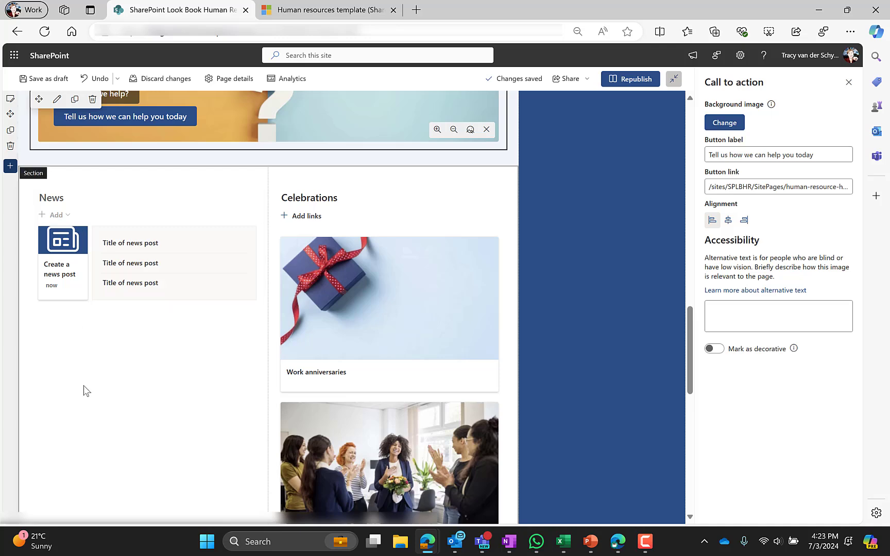
Open and then close the News and Celebrations section settings.
left_click(83, 389)
scroll(220, 197, "up", 2)
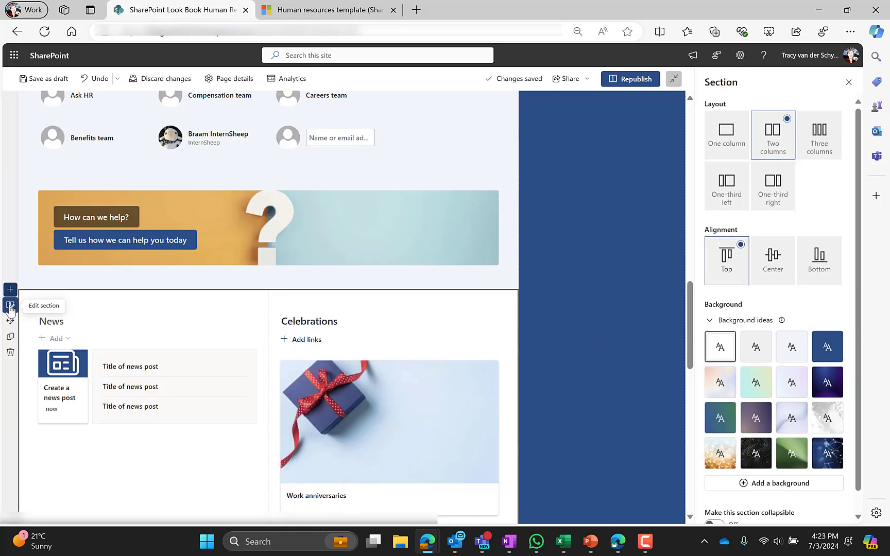
left_click(848, 84)
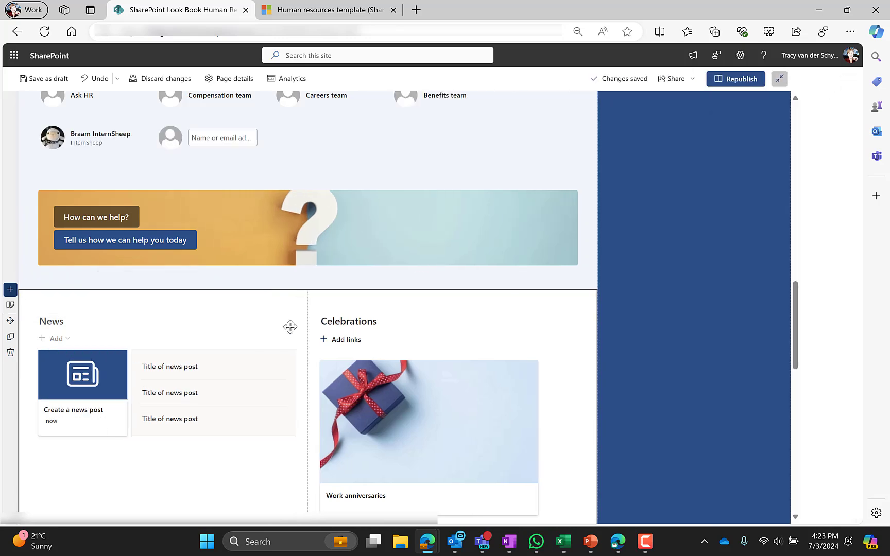
scroll(155, 417, "down", 2)
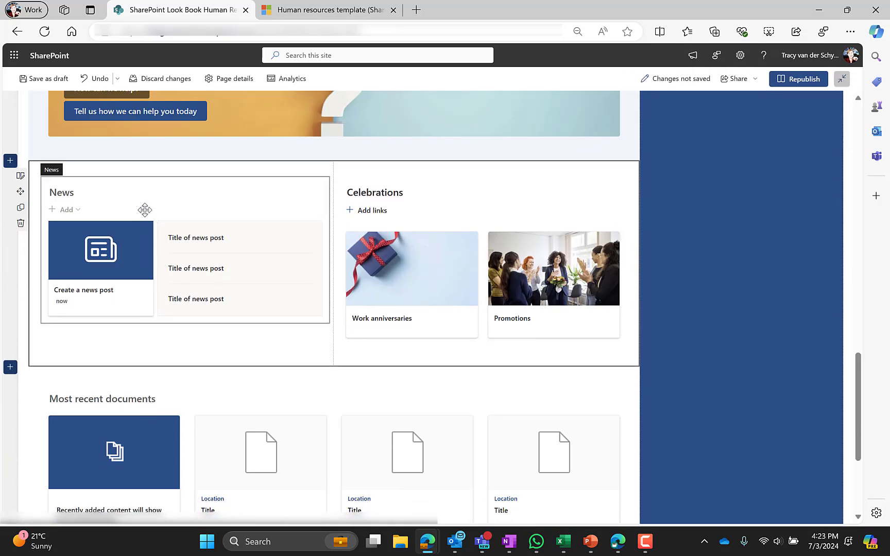
Open the News web part settings, then select the Celebrations links.
left_click(125, 191)
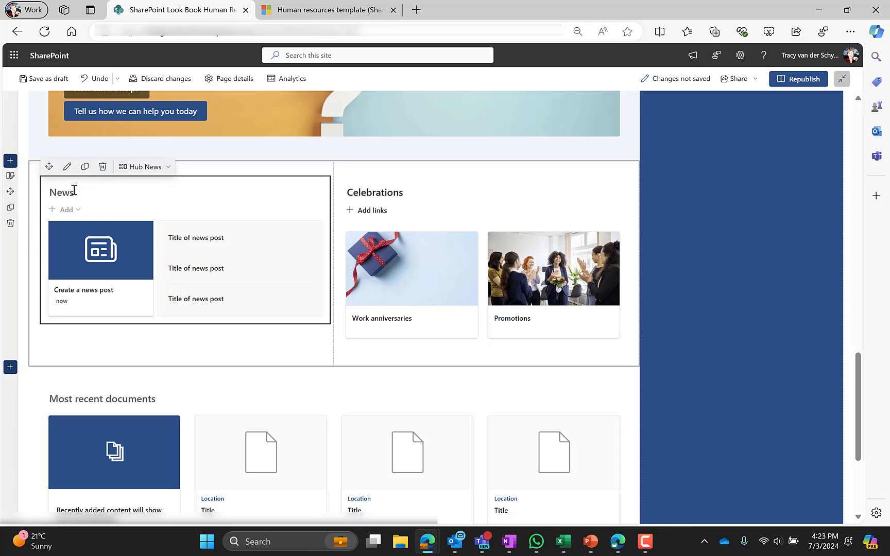
left_click(67, 167)
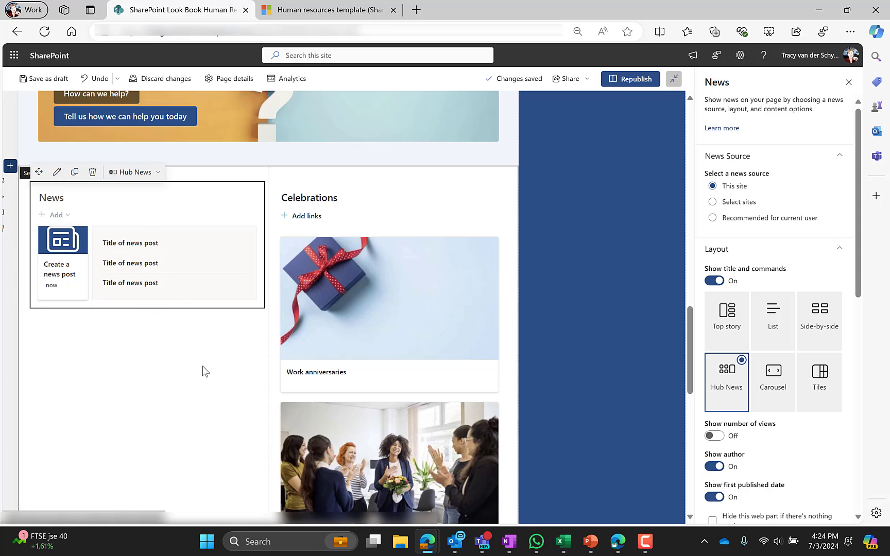
left_click(354, 204)
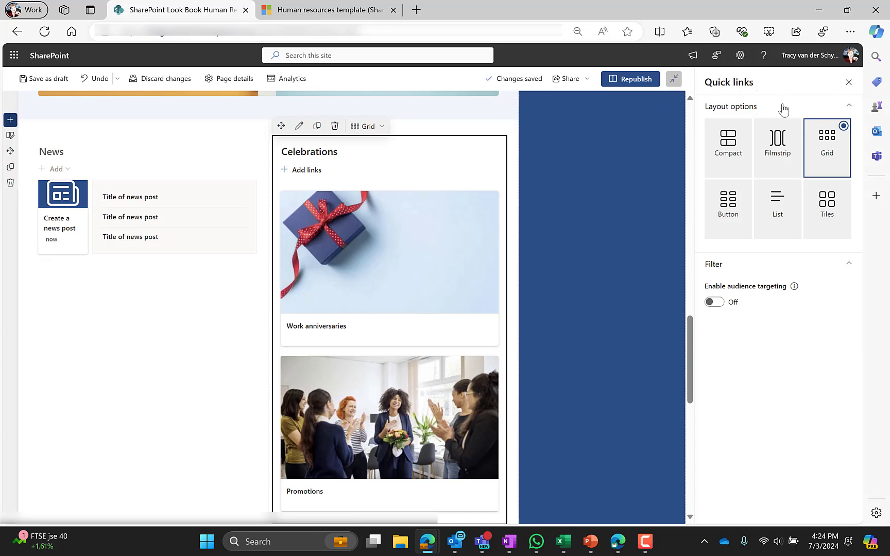
Switch the Celebrations links layout to Filmstrip, then settle on Grid.
left_click(848, 83)
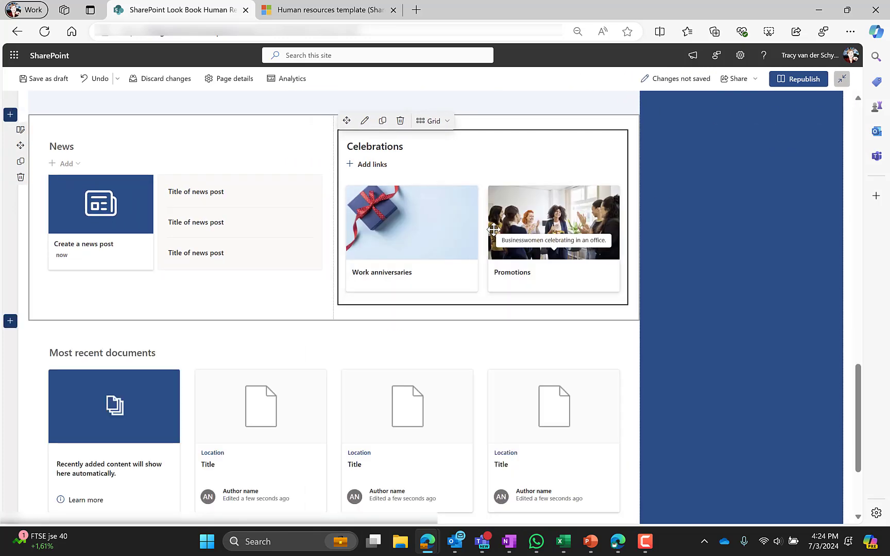
left_click(447, 121)
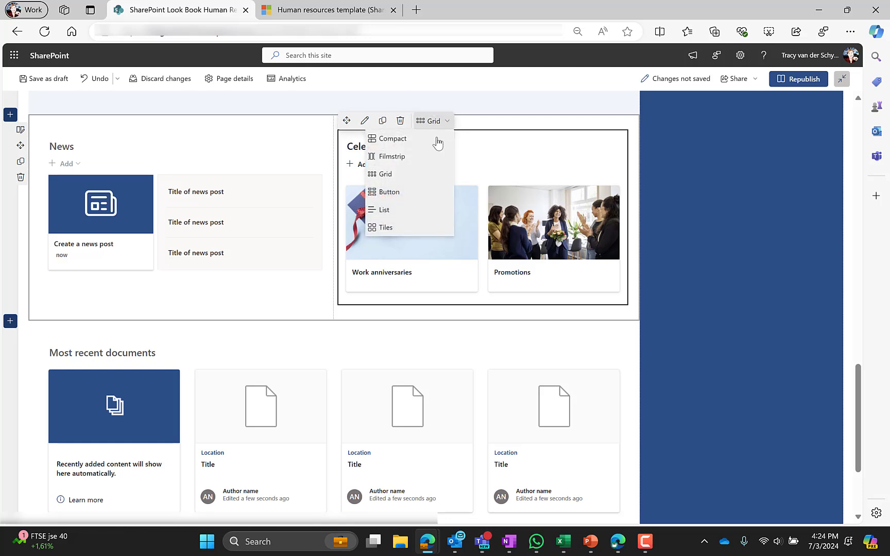
left_click(423, 157)
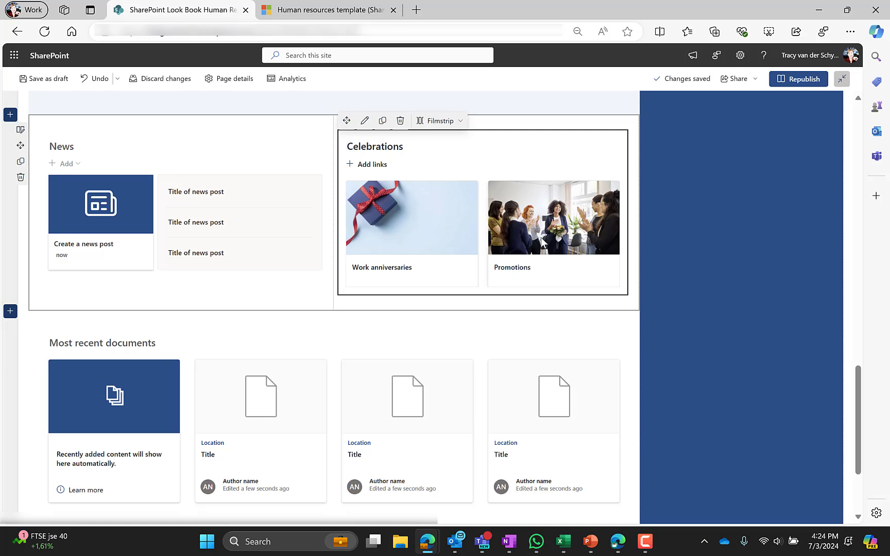
left_click(446, 120)
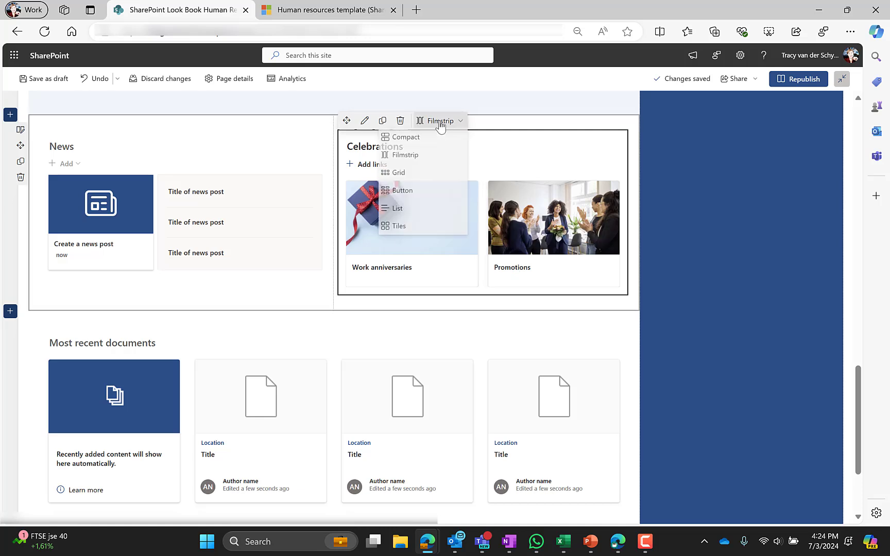
left_click(422, 176)
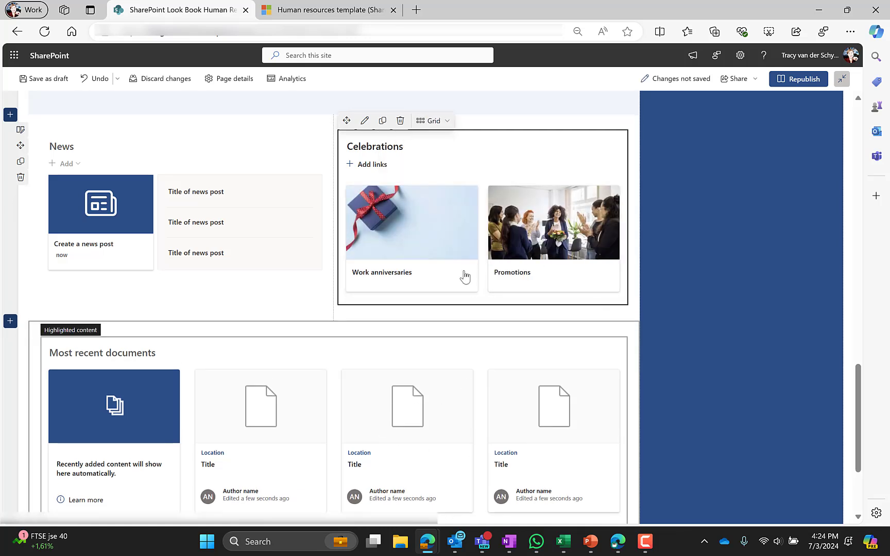
left_click(408, 148)
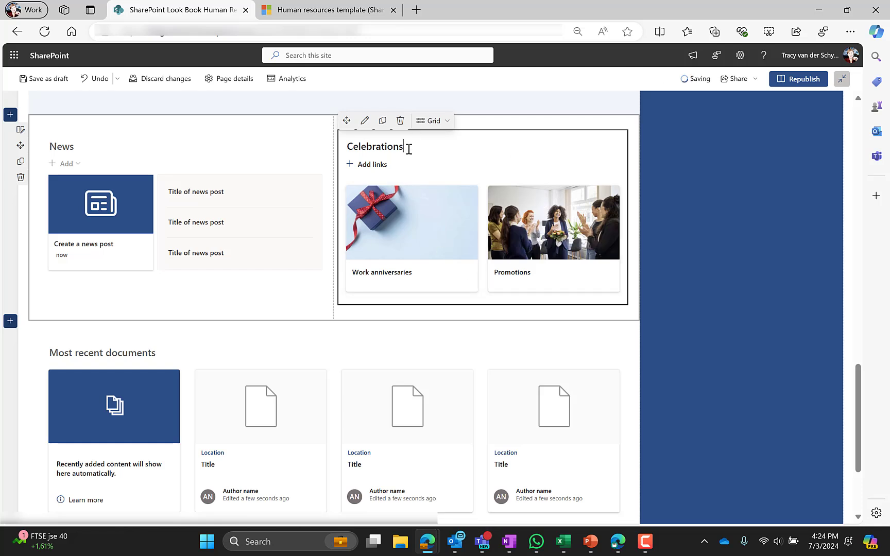
scroll(127, 303, "down", 1)
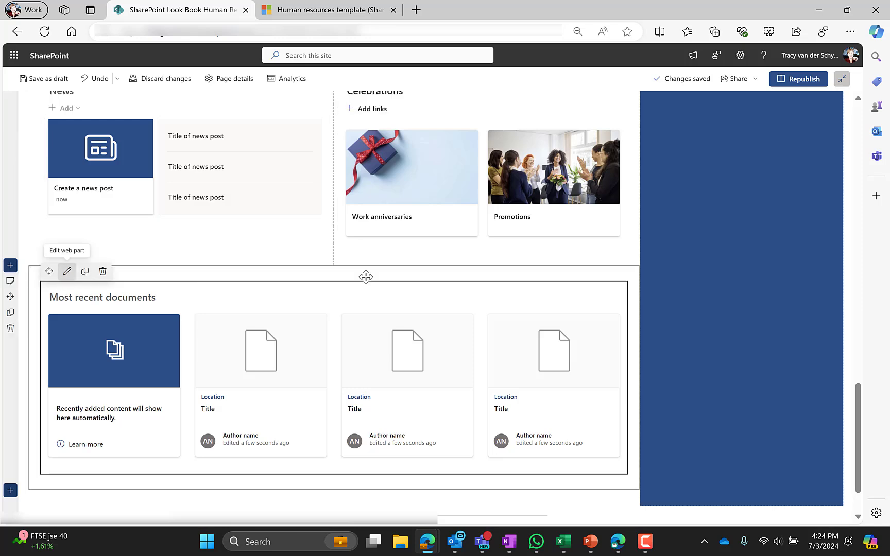
Review the Most recent documents content settings, keeping This site as the source.
left_click(65, 270)
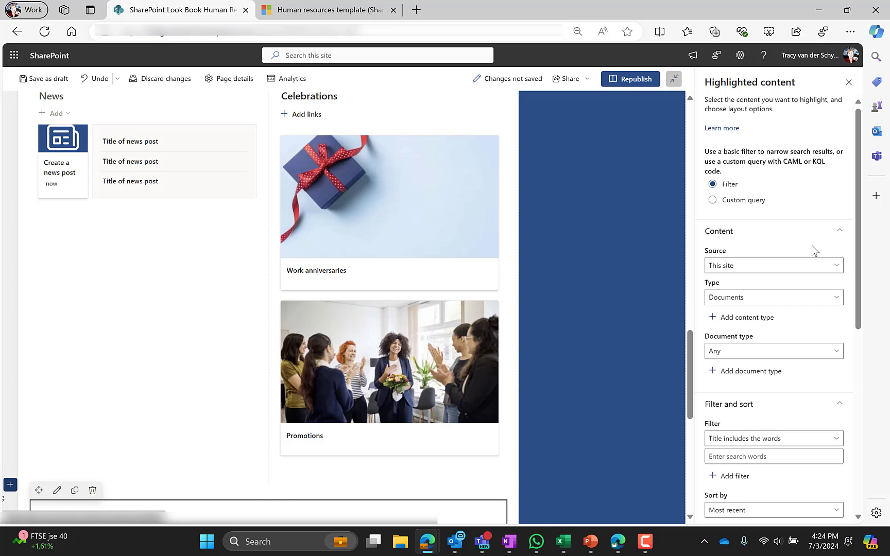
scroll(811, 246, "down", 2)
left_click(748, 206)
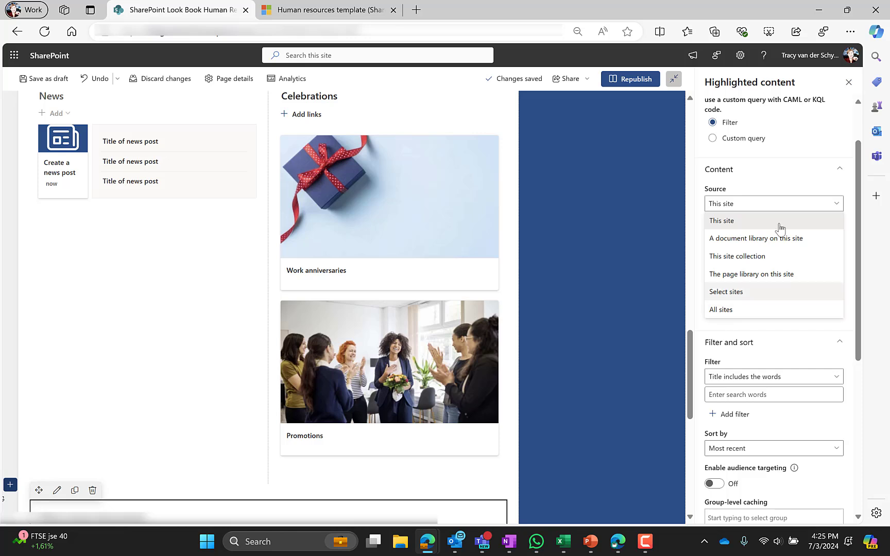
left_click(789, 177)
left_click(791, 175)
left_click(791, 176)
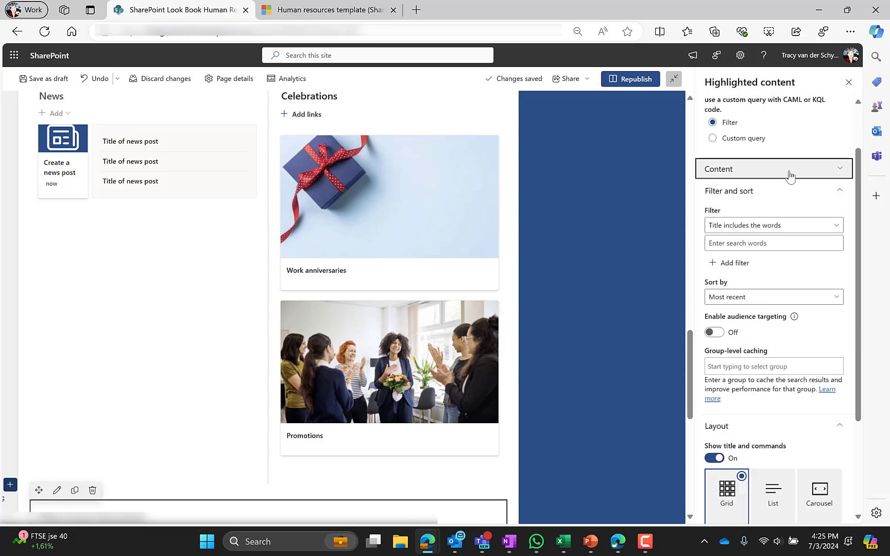
scroll(795, 288, "down", 2)
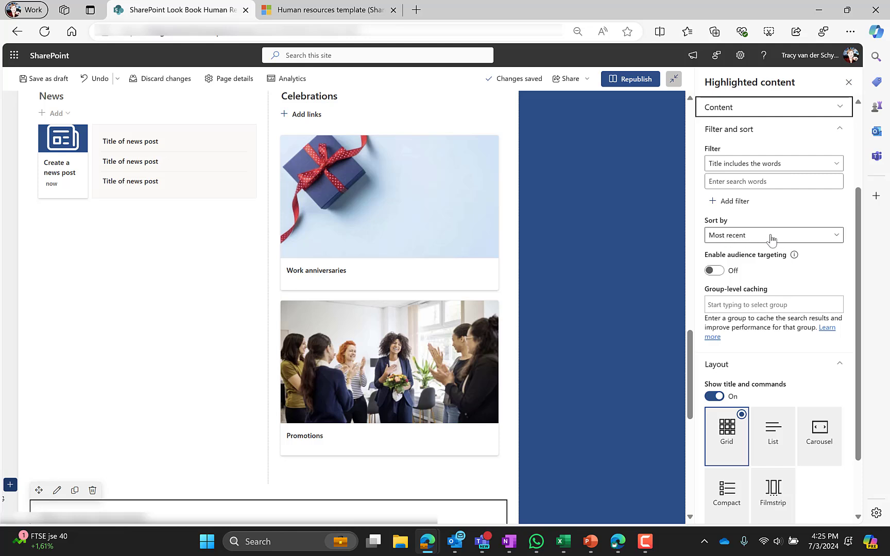
scroll(767, 304, "down", 2)
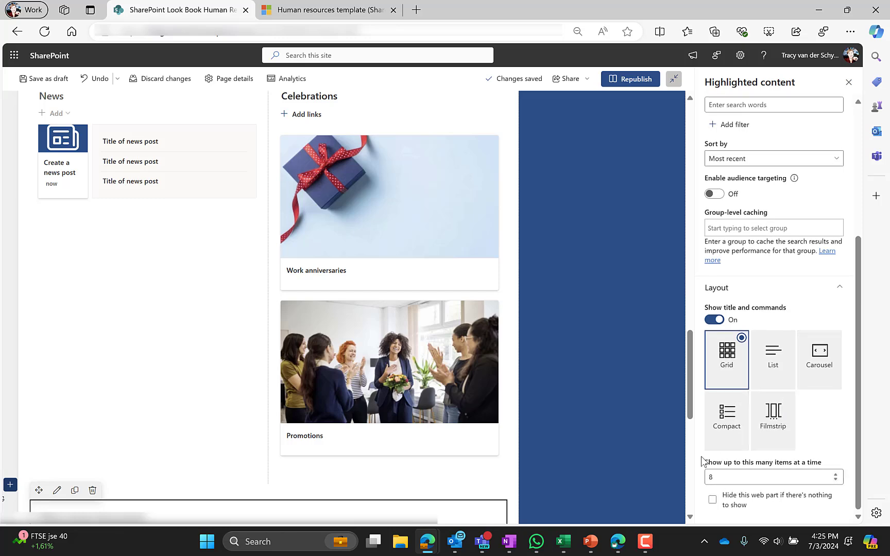
scroll(756, 351, "up", 4)
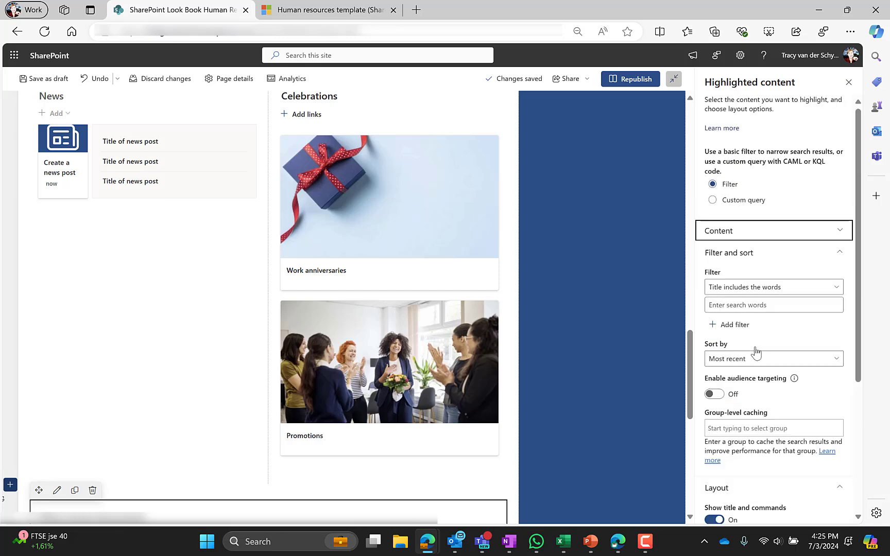
Replace the Most recent documents heading with 'Your Stuff'.
left_click(182, 292)
scroll(182, 294, "up", 5)
scroll(183, 293, "down", 9)
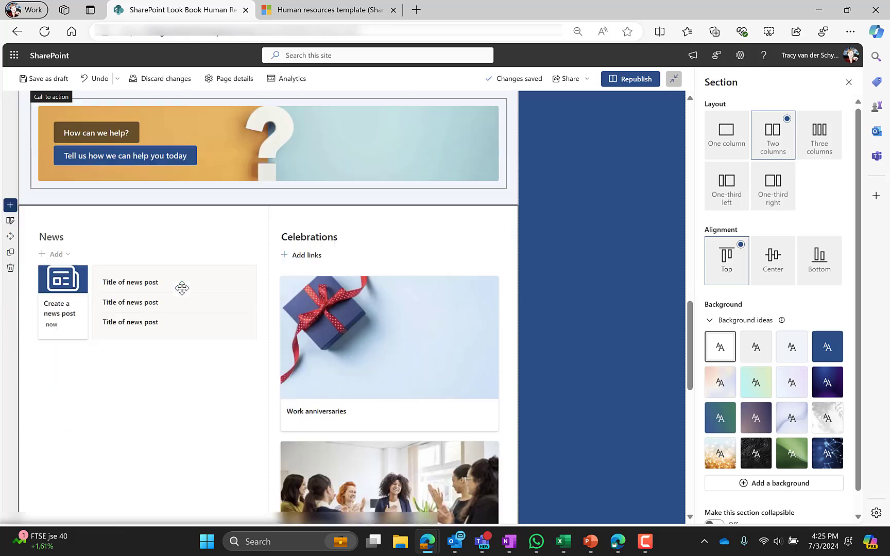
left_click(60, 333)
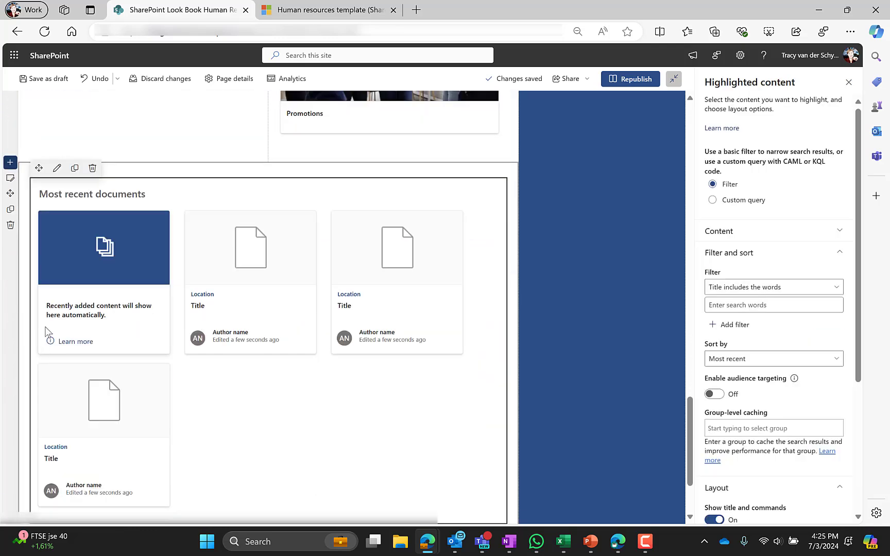
triple_click(52, 194)
type("yOUR")
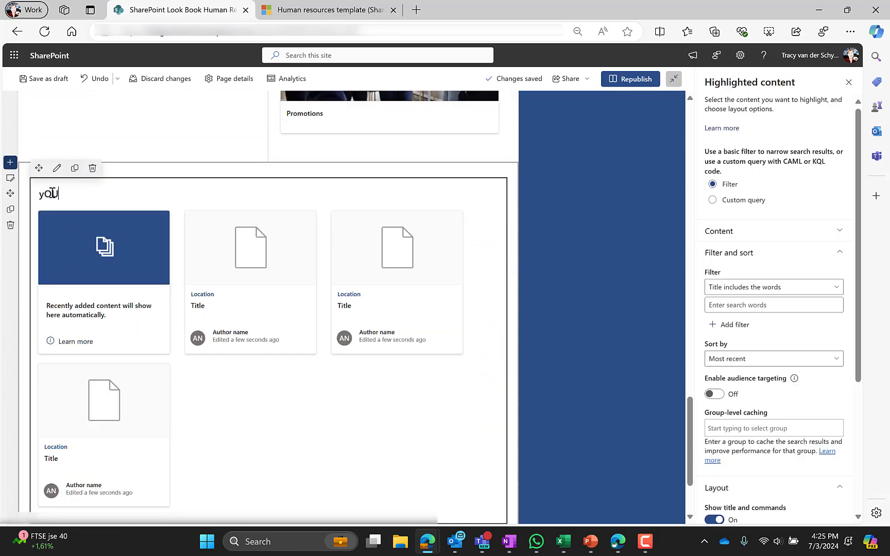
key("BackSpace")
key("BackSpace")
type("You")
scroll(105, 280, "up", 15)
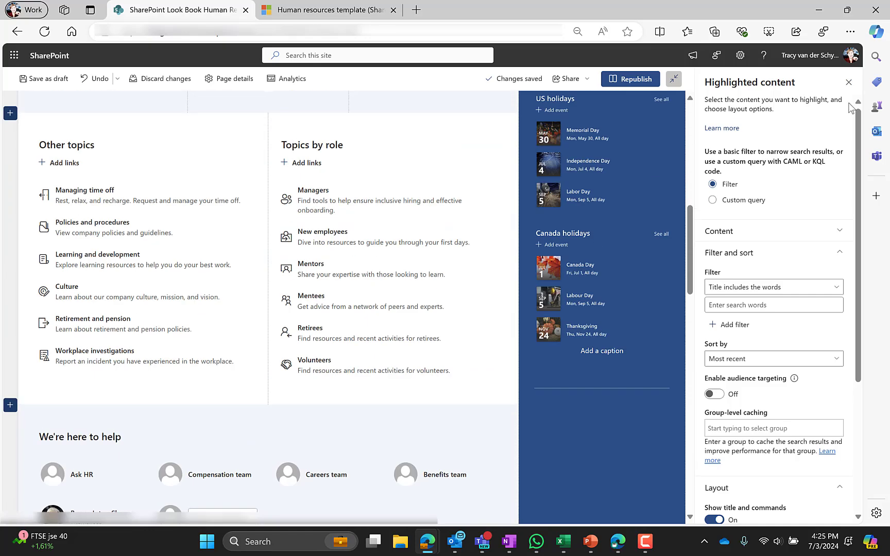
Dismiss the section and web part pickers without adding anything, then open the vertical section's settings.
left_click(849, 83)
scroll(694, 410, "up", 10)
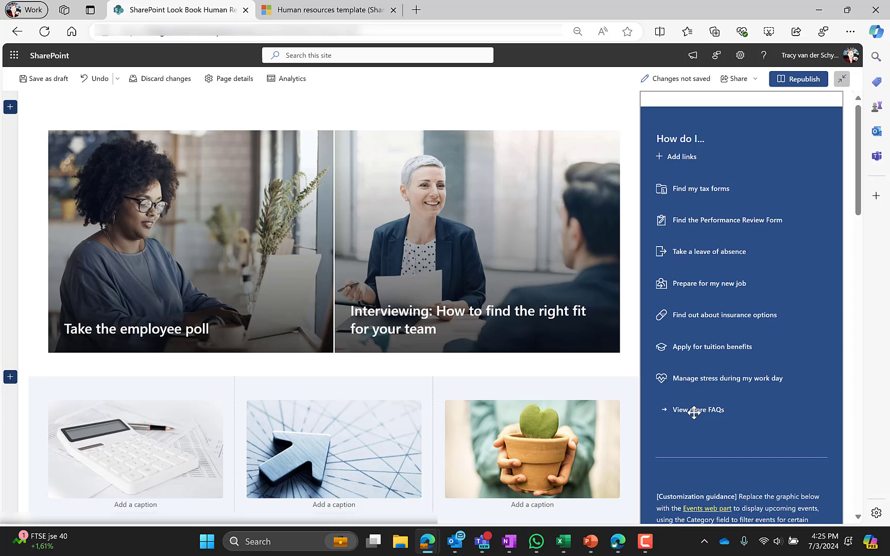
left_click(10, 108)
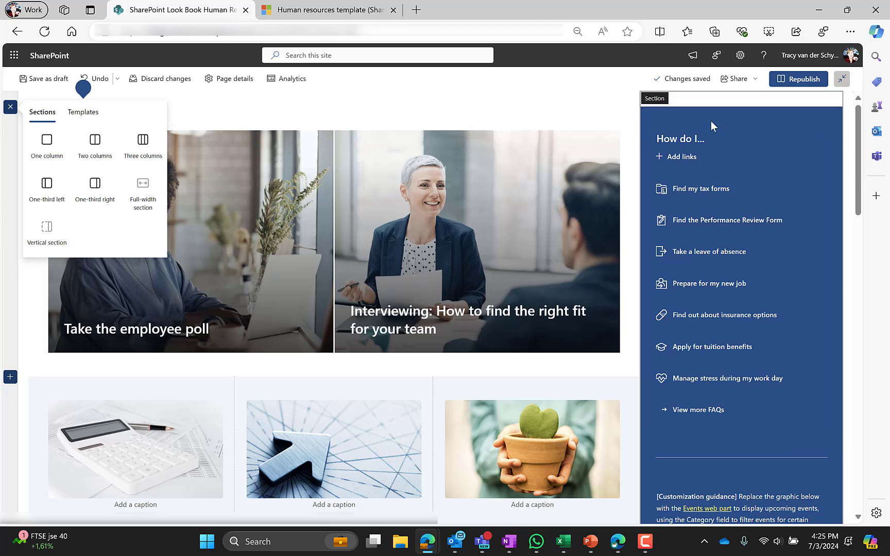
left_click(741, 115)
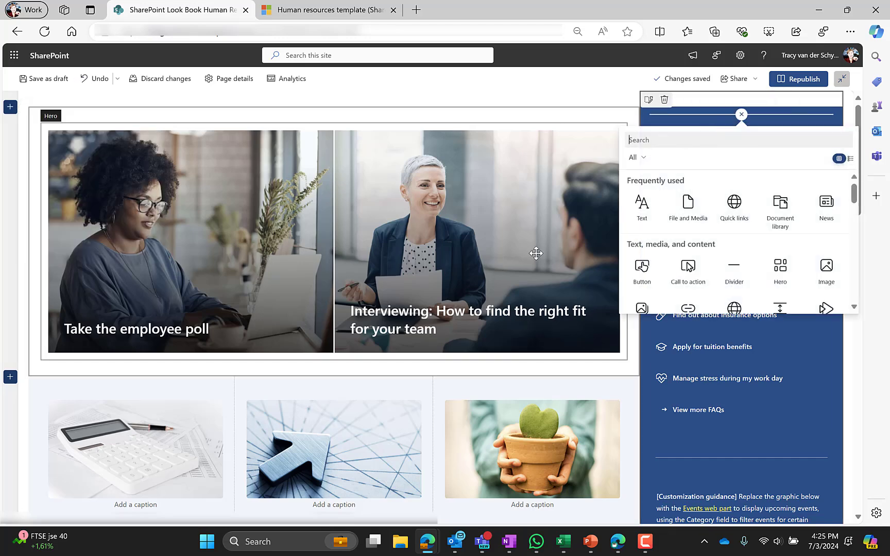
left_click(535, 254)
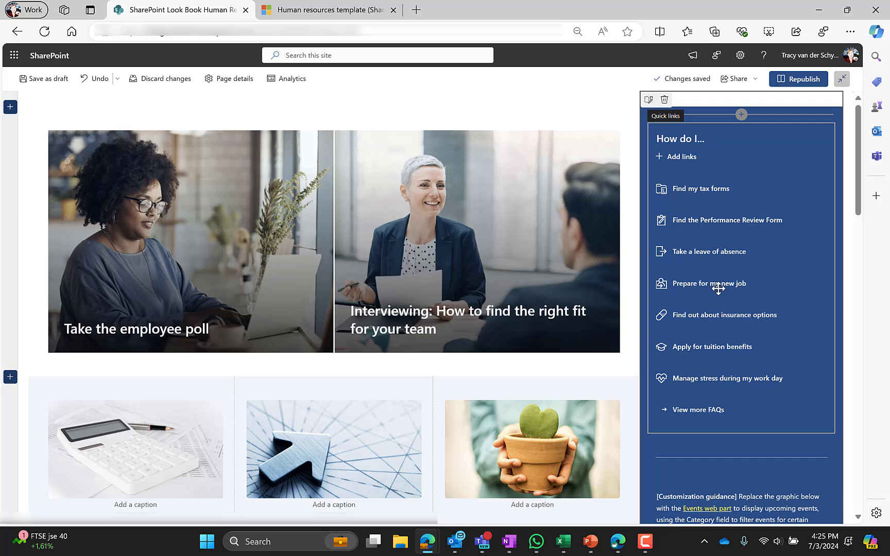
left_click(648, 100)
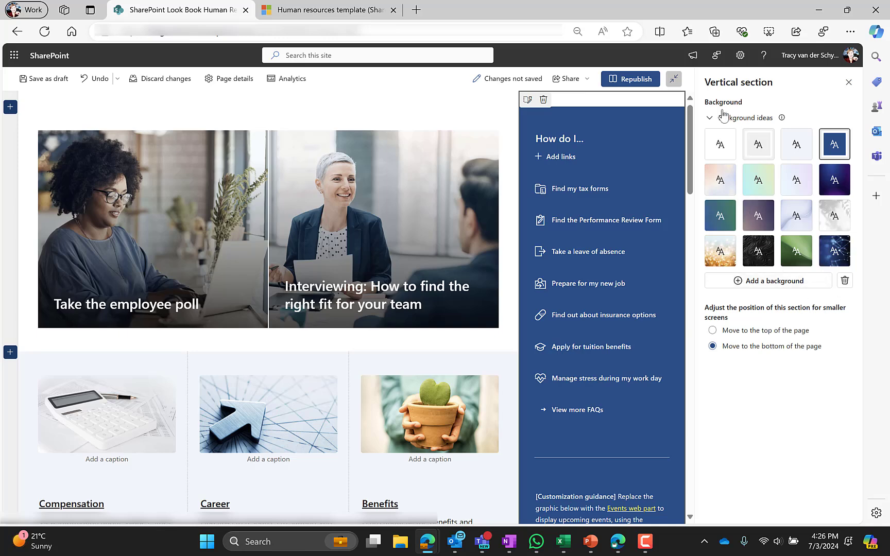
Check the How do I... links settings, then select the customization guidance text block for formatting.
left_click(614, 140)
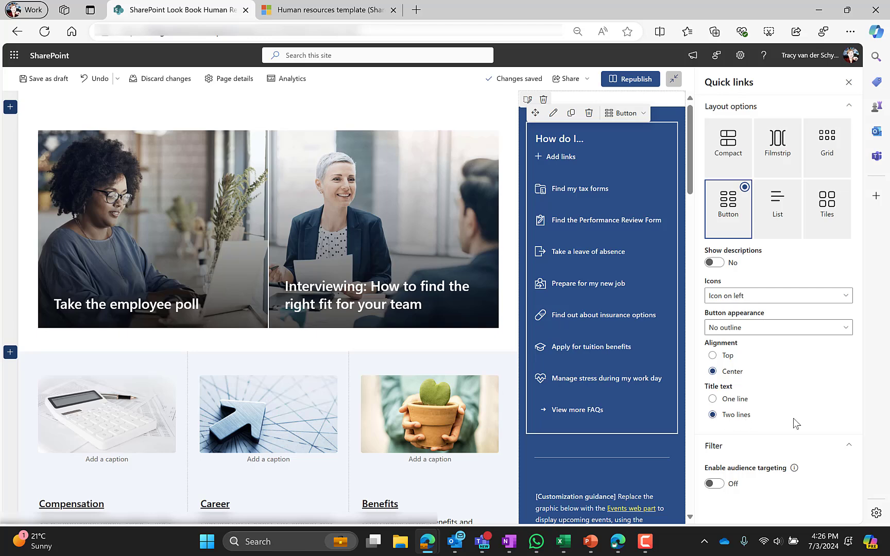
scroll(601, 356, "down", 4)
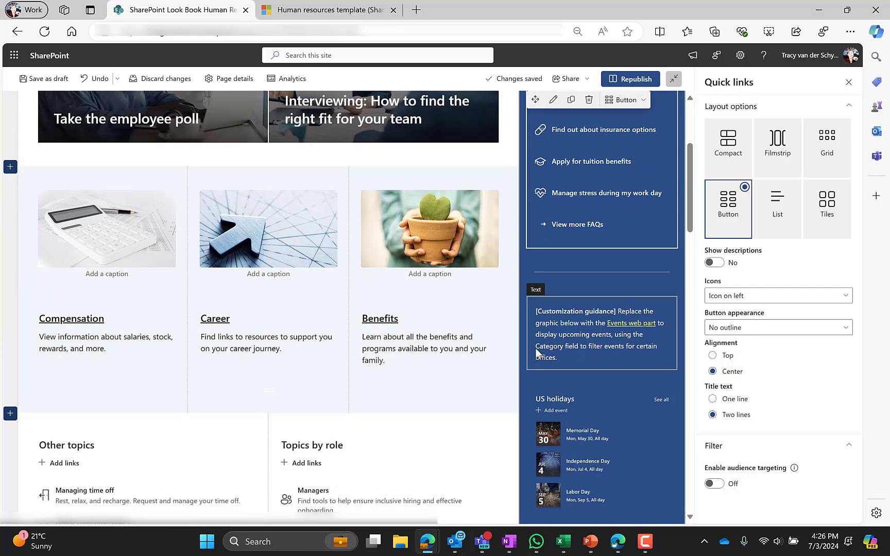
left_click(559, 322)
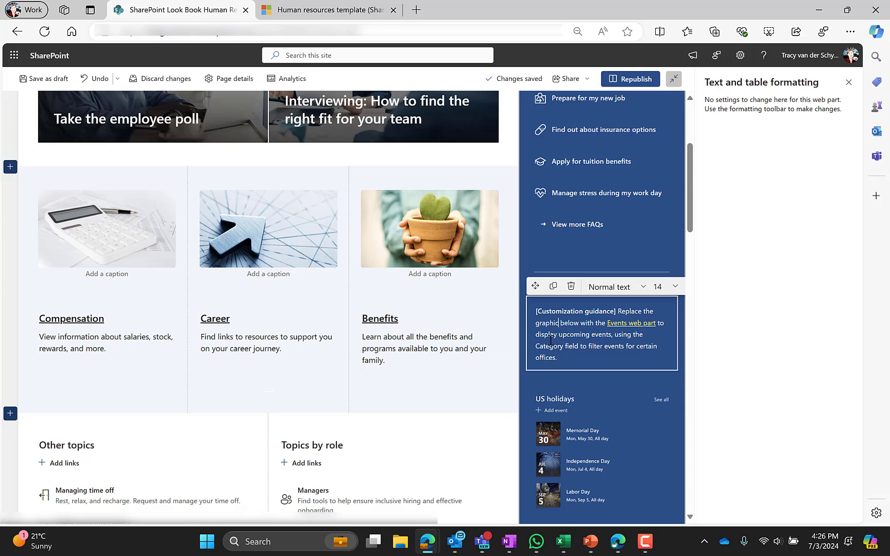
scroll(559, 343, "down", 2)
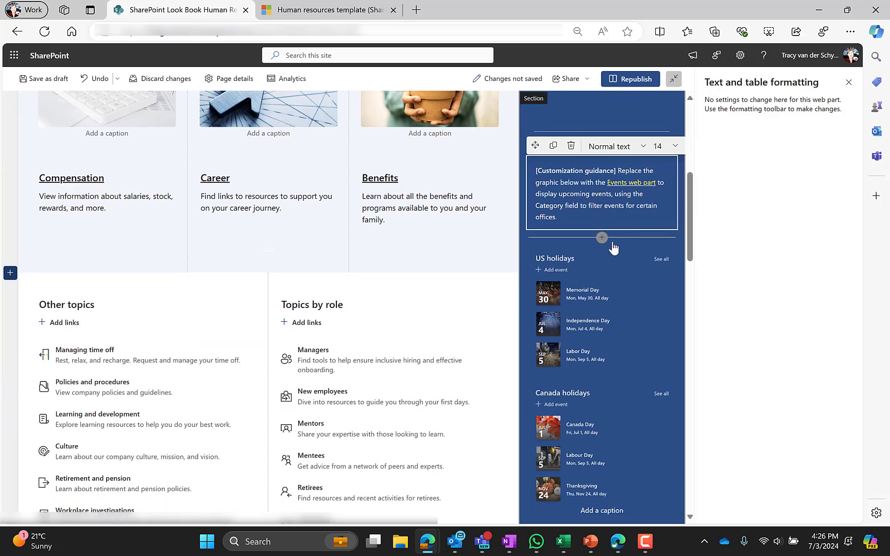
Insert an Events web part below the customization guidance text.
left_click(601, 239)
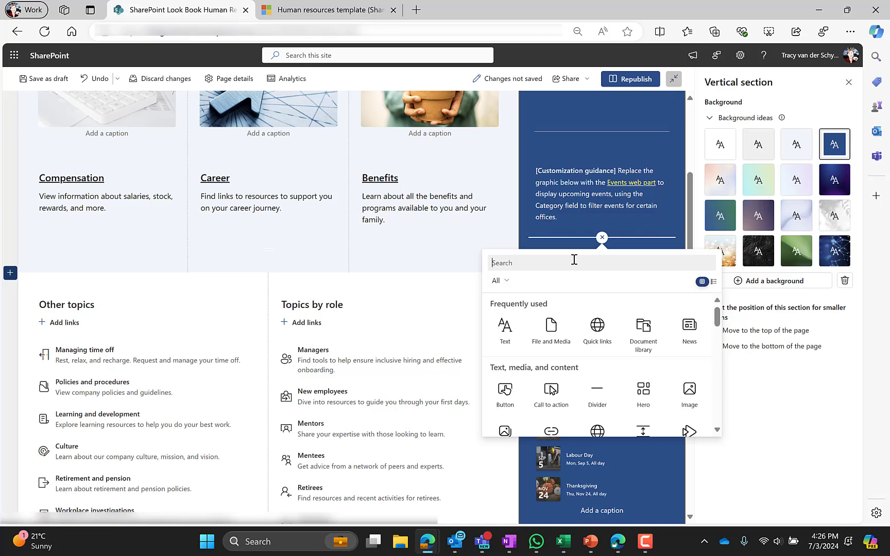
type("EV")
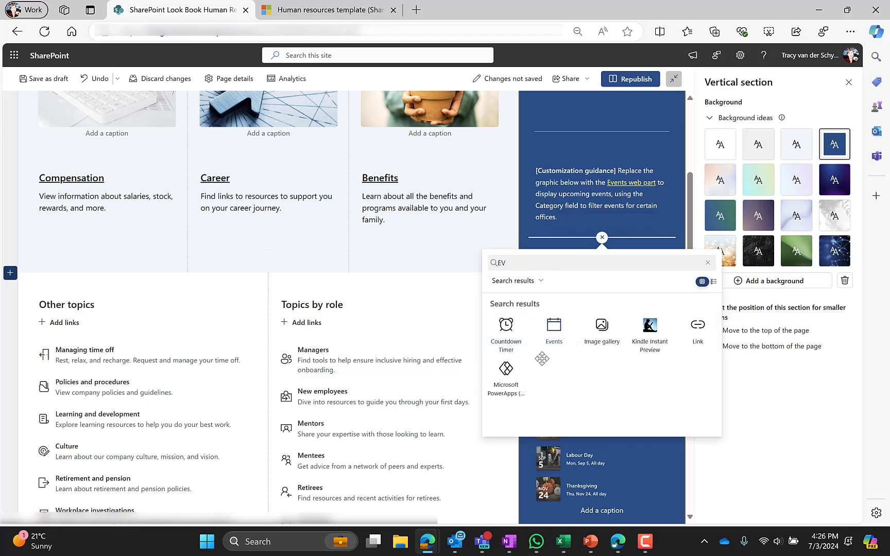
left_click(541, 350)
Republish the home page and go to the Compensation page.
scroll(549, 305, "down", 6)
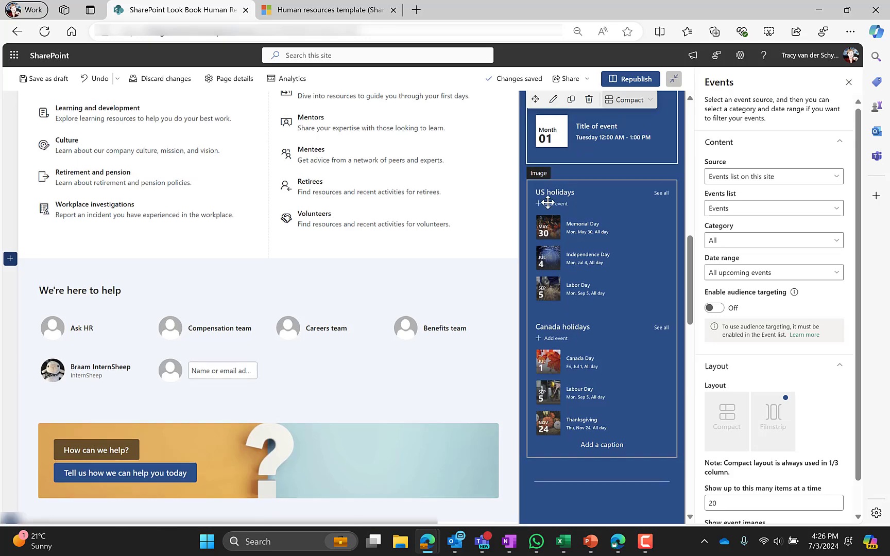
scroll(567, 216, "up", 5)
scroll(512, 338, "down", 7)
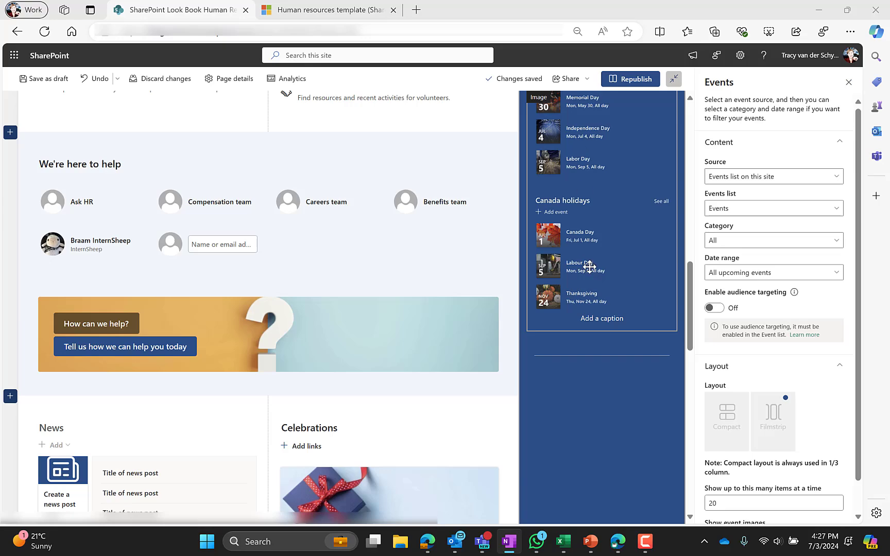
scroll(523, 271, "down", 4)
scroll(522, 268, "down", 5)
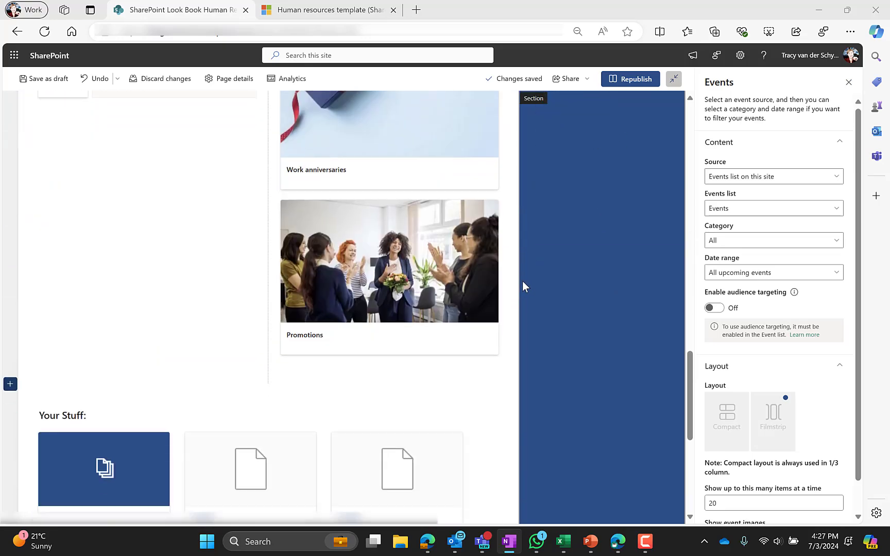
scroll(523, 281, "up", 9)
scroll(525, 292, "up", 8)
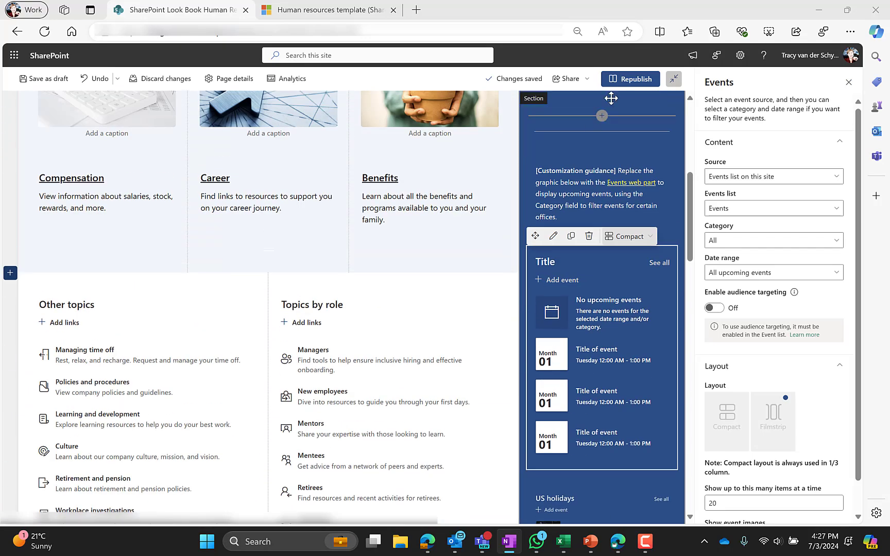
left_click(633, 79)
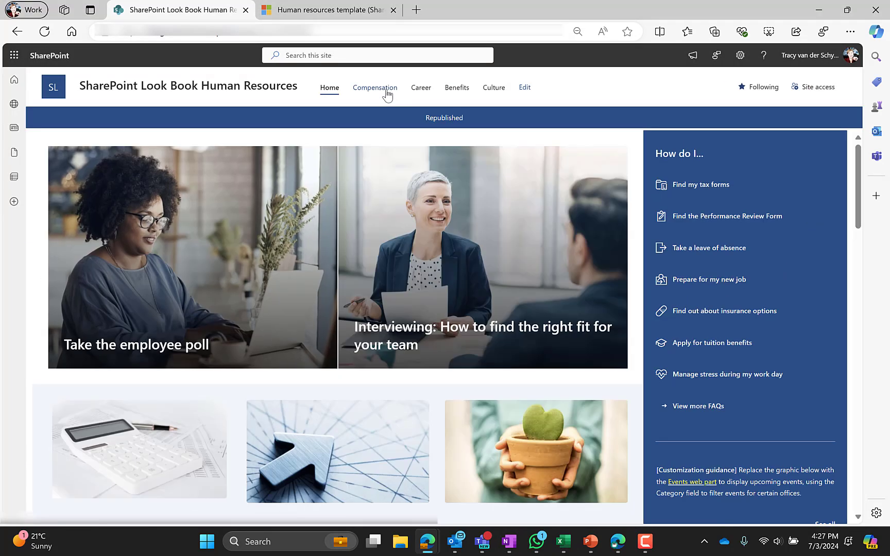
left_click(376, 87)
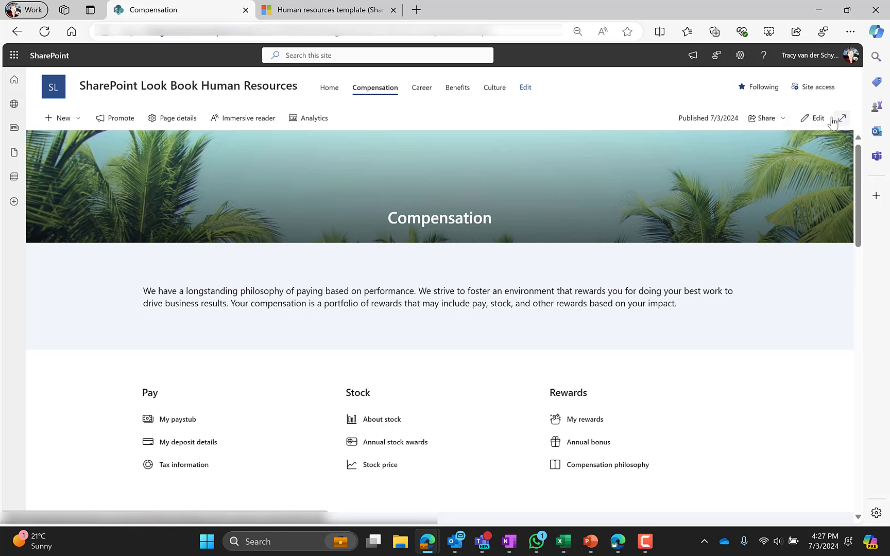
Edit the Compensation page, keep the Image and title banner, and rearrange the spacer and empty text part.
left_click(814, 119)
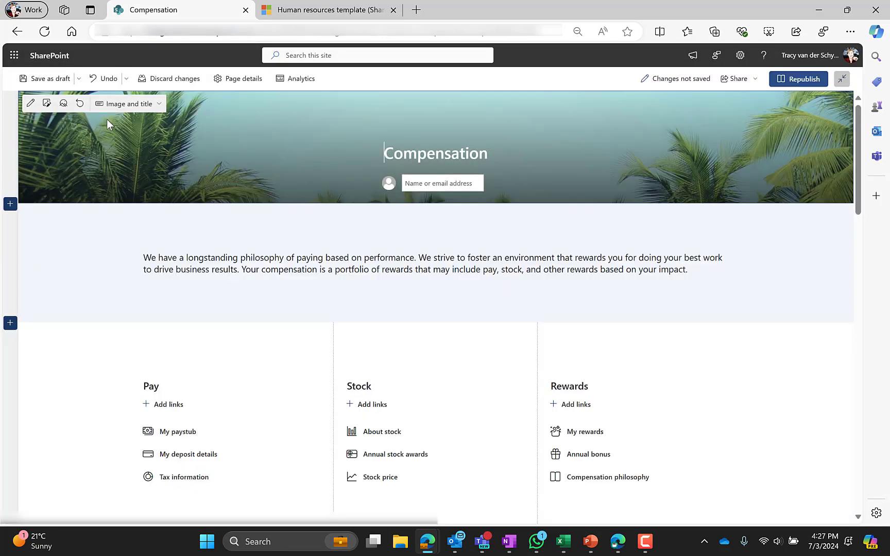
left_click(126, 103)
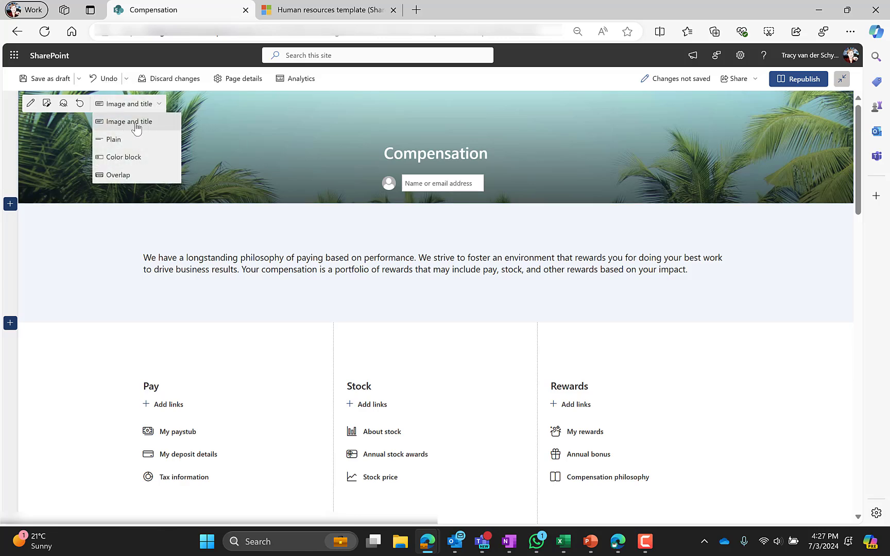
left_click(239, 132)
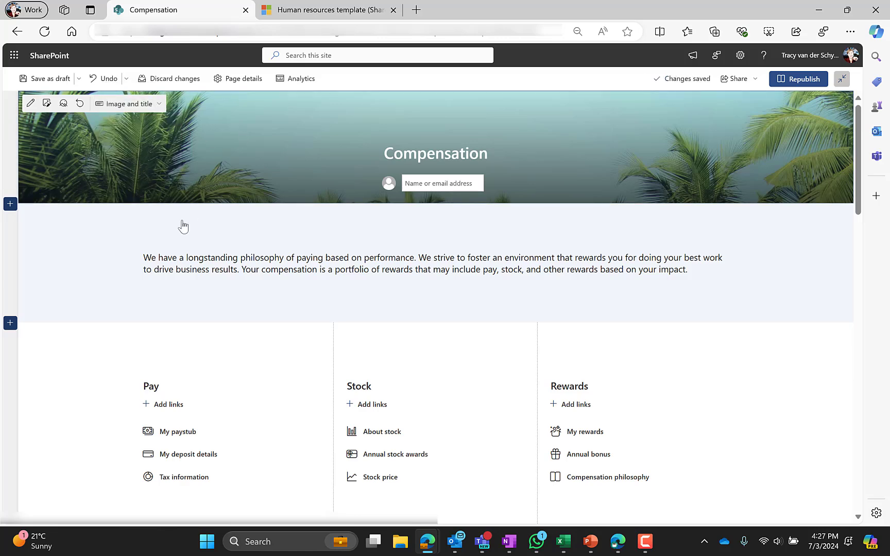
left_click(97, 260)
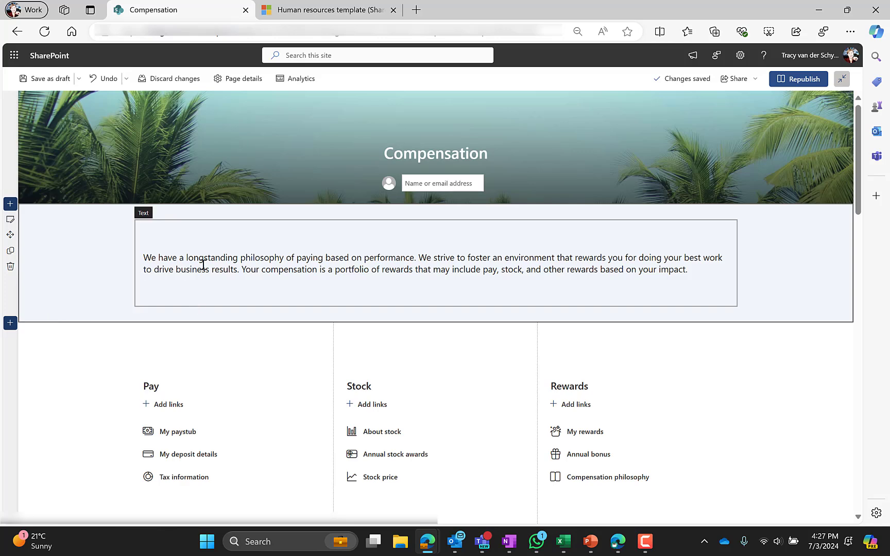
left_click(182, 258)
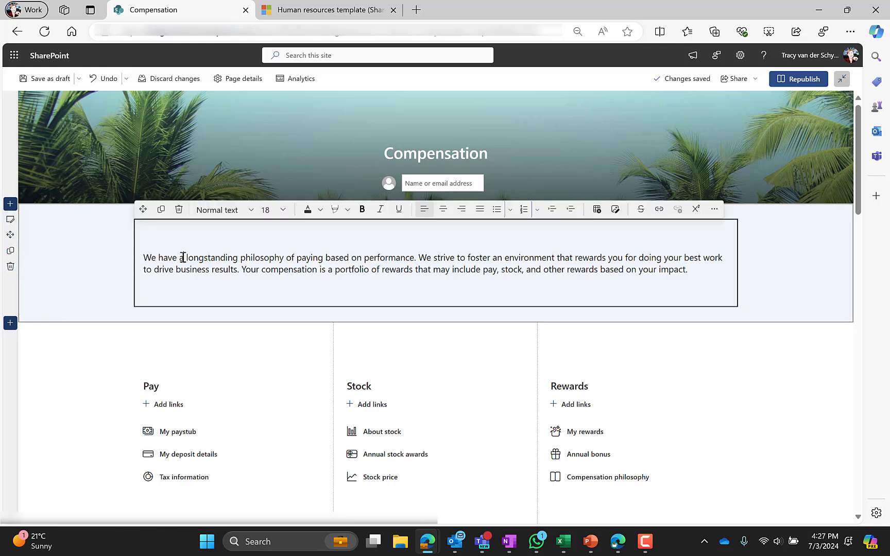
scroll(98, 302, "down", 3)
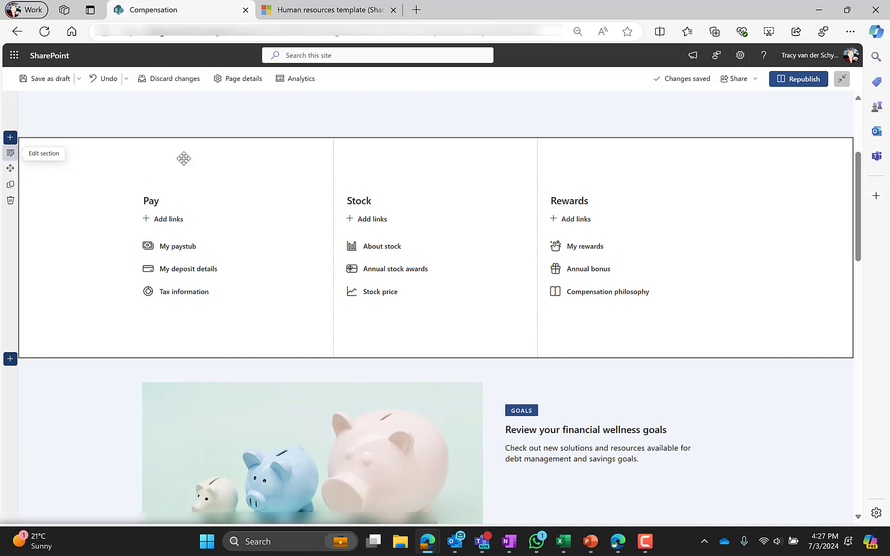
left_click_drag(725, 191, 227, 168)
left_click_drag(403, 157, 610, 159)
Review the Pay and Stock links blocks, then select the financial wellness goals section.
left_click(232, 232)
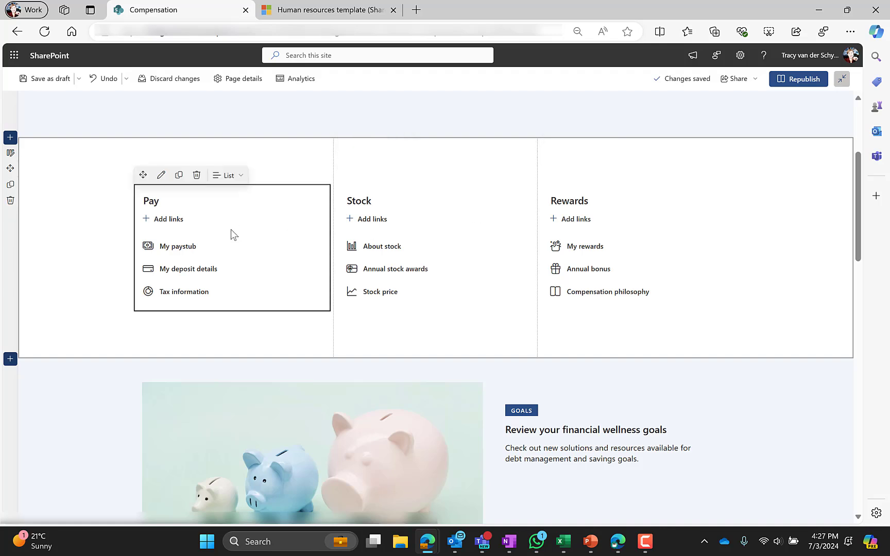
left_click(359, 234)
left_click(171, 199)
left_click(161, 178)
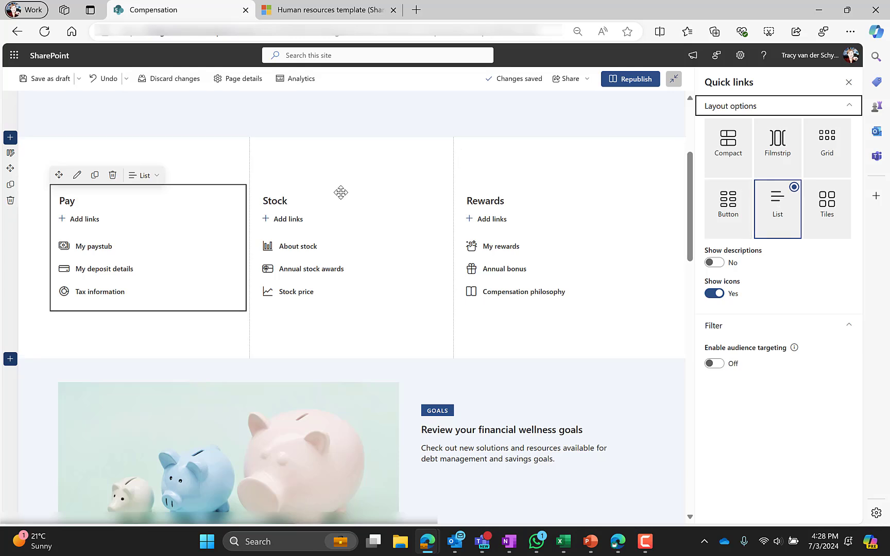
left_click(259, 199)
left_click_drag(263, 200, 310, 198)
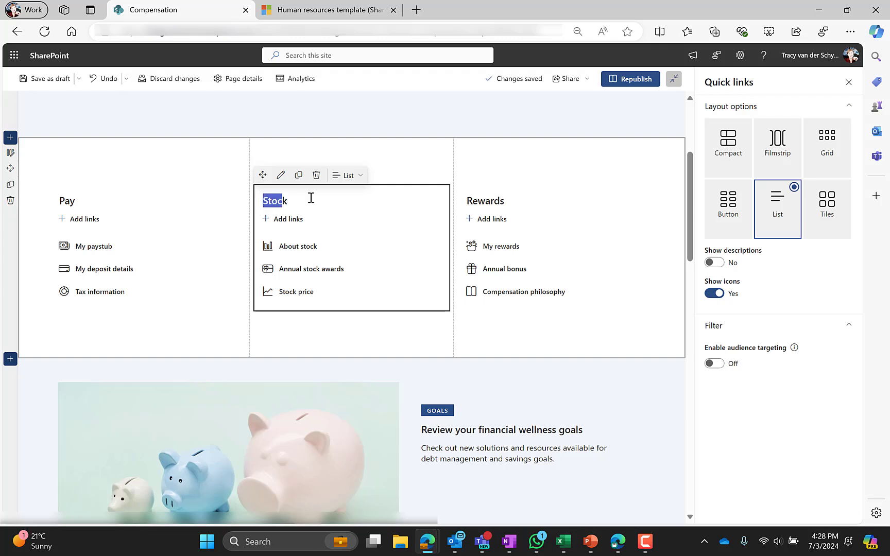
scroll(145, 248, "down", 3)
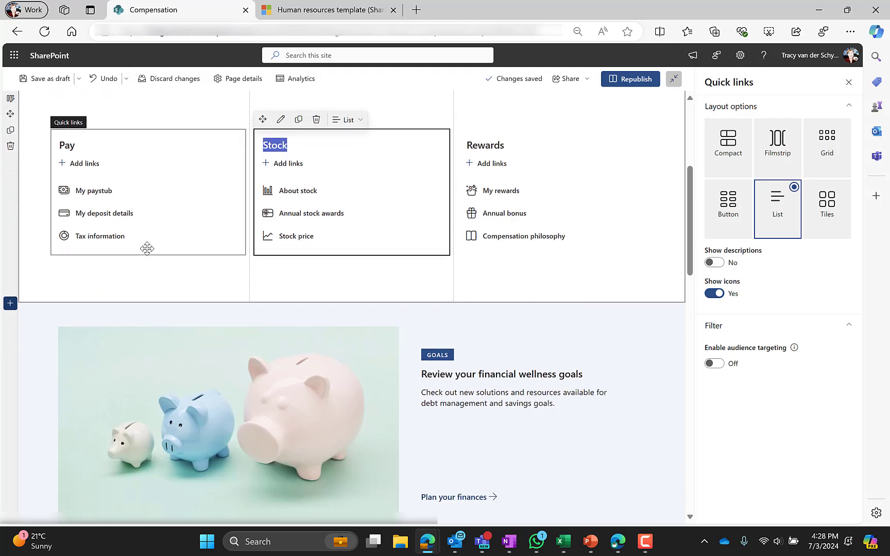
left_click(35, 260)
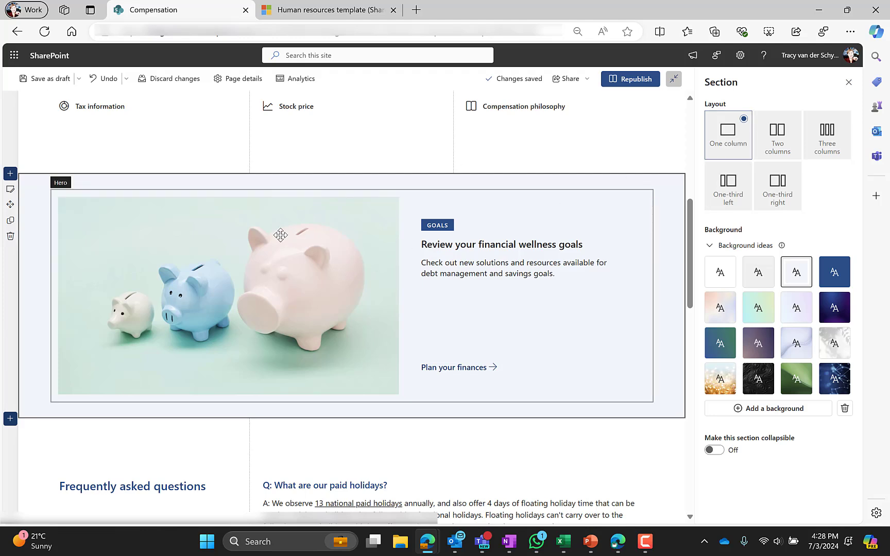
Open the piggy-bank Hero card's details and expand its custom background image settings.
left_click(74, 214)
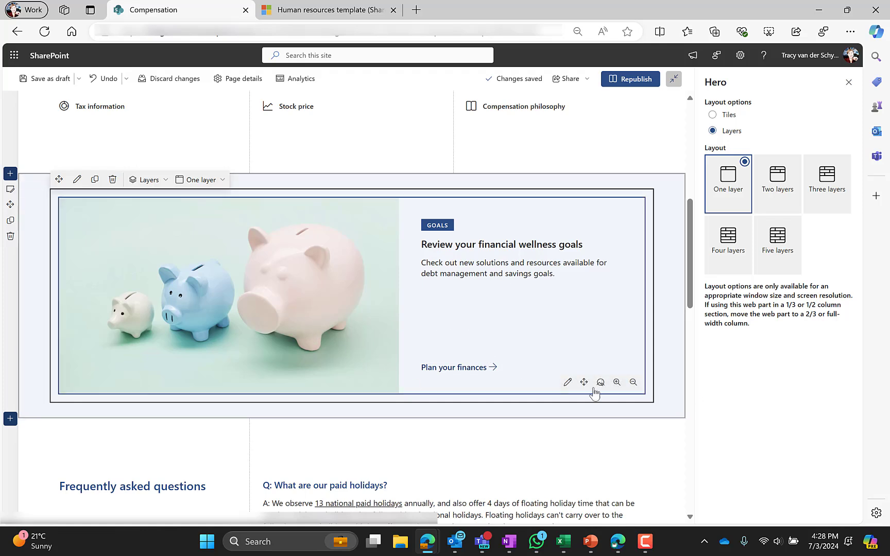
left_click(567, 382)
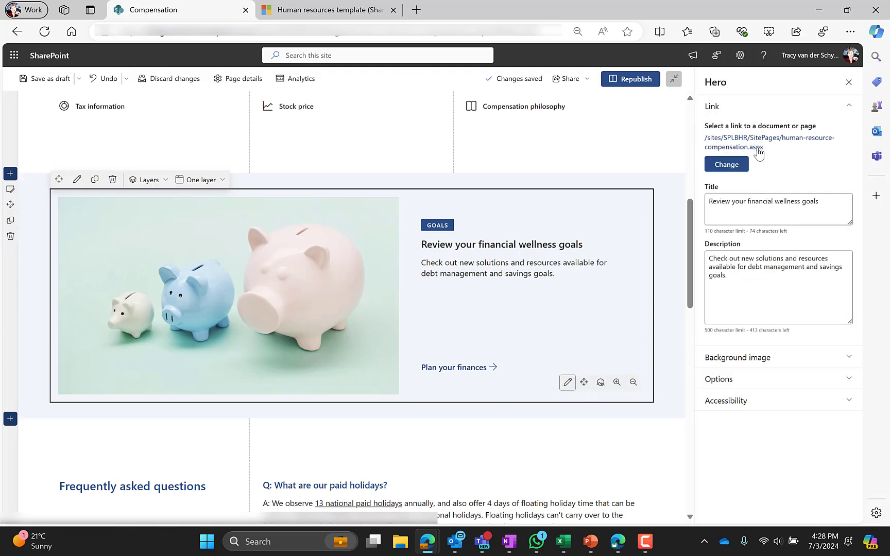
left_click(729, 360)
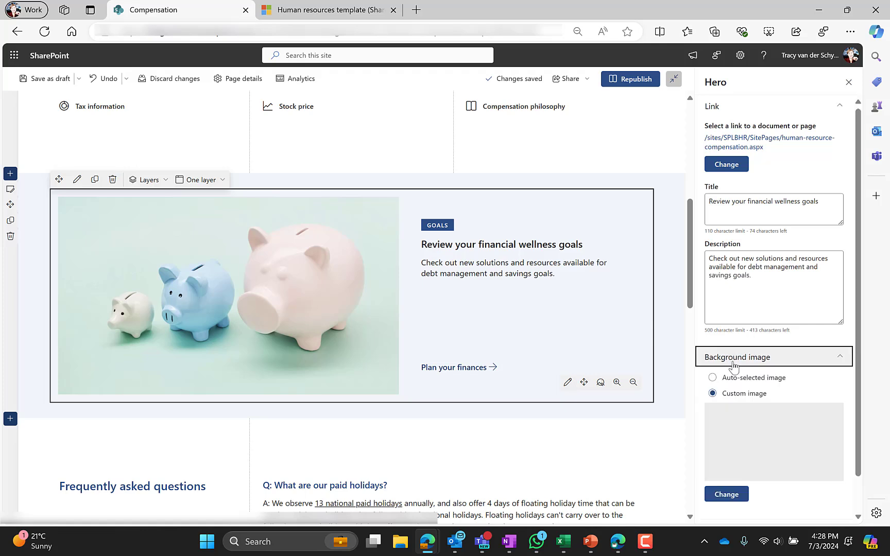
scroll(762, 361, "down", 1)
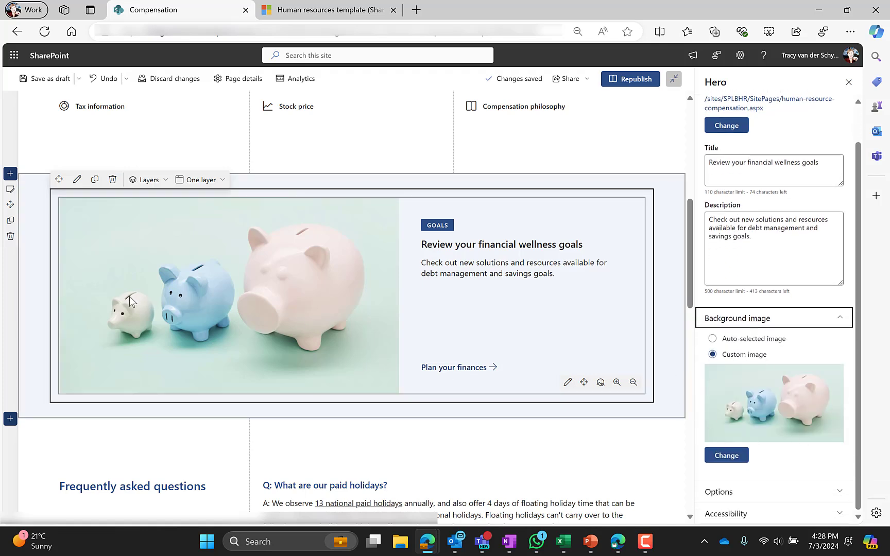
scroll(130, 296, "down", 1)
scroll(164, 265, "up", 8)
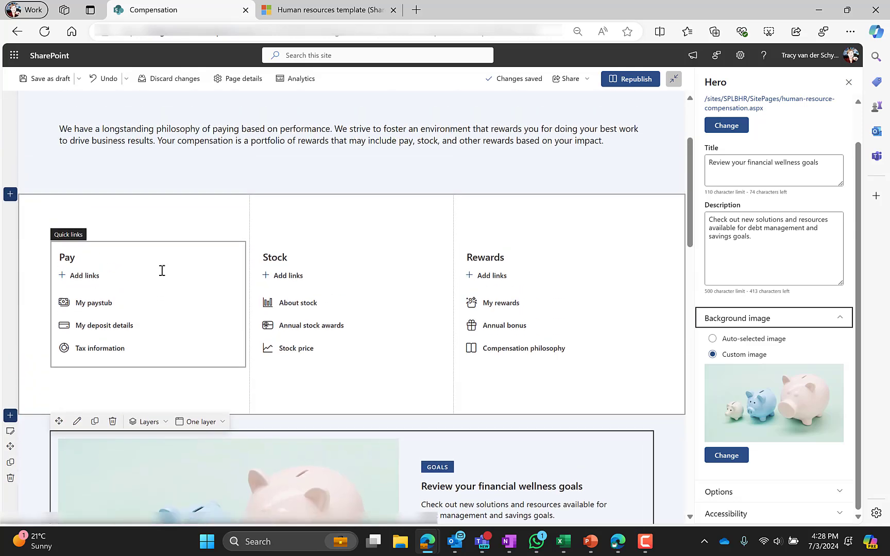
scroll(213, 360, "down", 10)
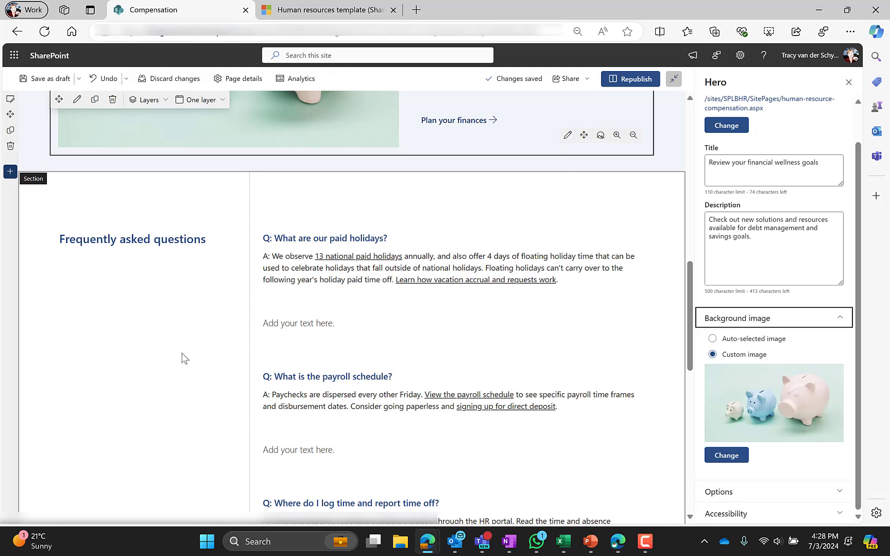
Check the FAQ questions on paid holidays, payroll schedule and time off reporting.
left_click(119, 306)
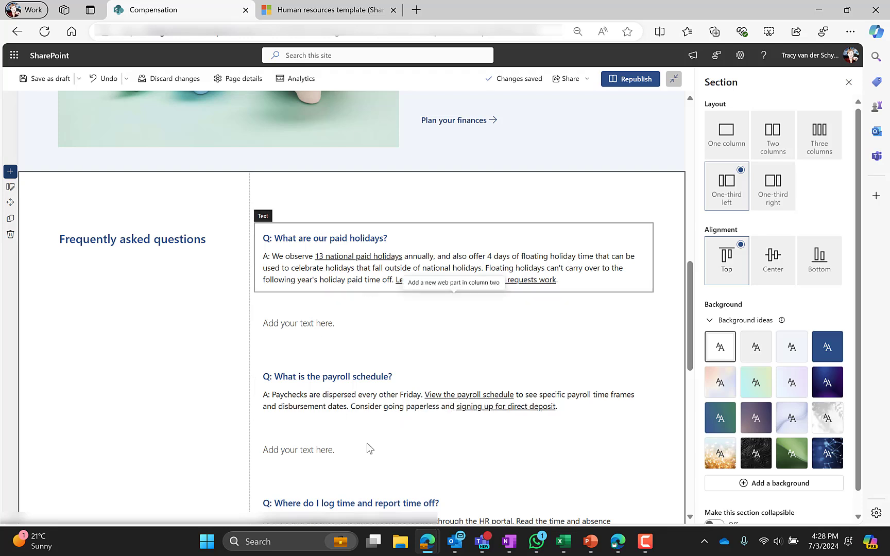
left_click(175, 243)
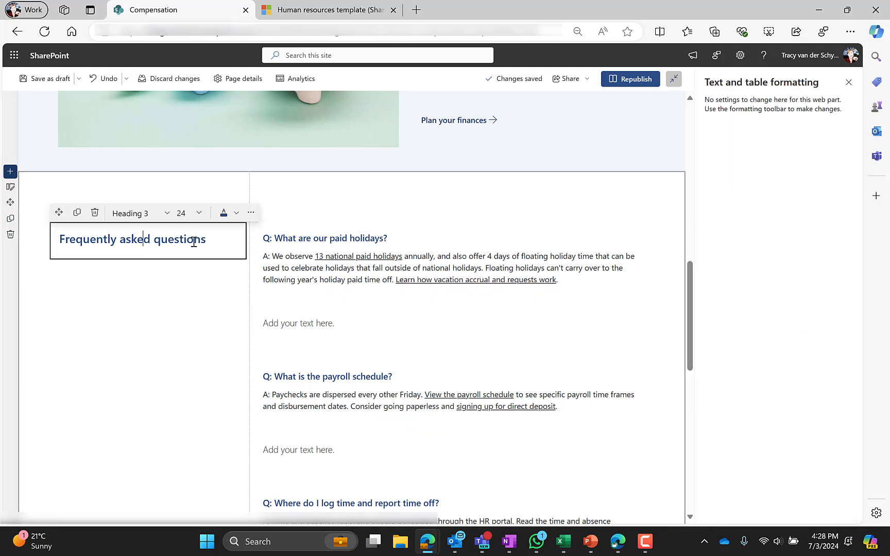
left_click(336, 241)
left_click(324, 322)
left_click(332, 389)
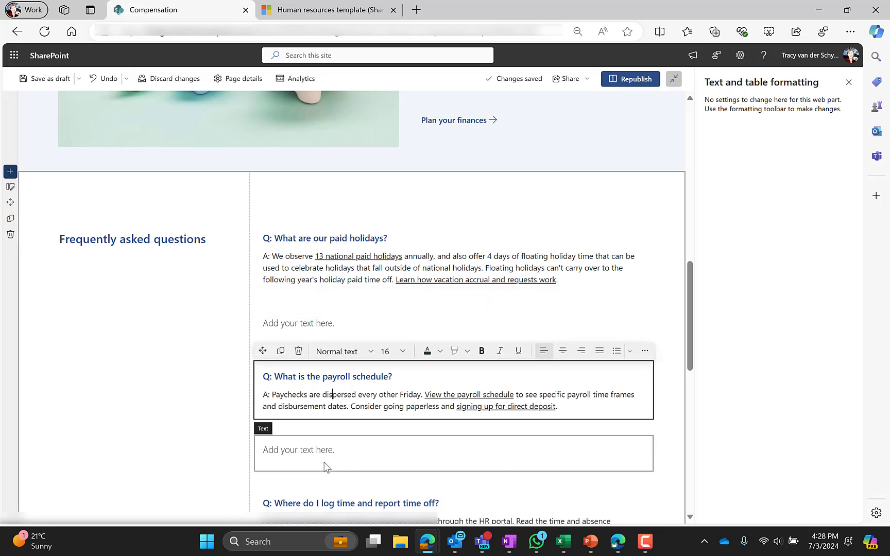
left_click(329, 479)
left_click(342, 503)
Open the settings of the Contact the Compensation team call-to-action banner.
scroll(103, 169, "down", 3)
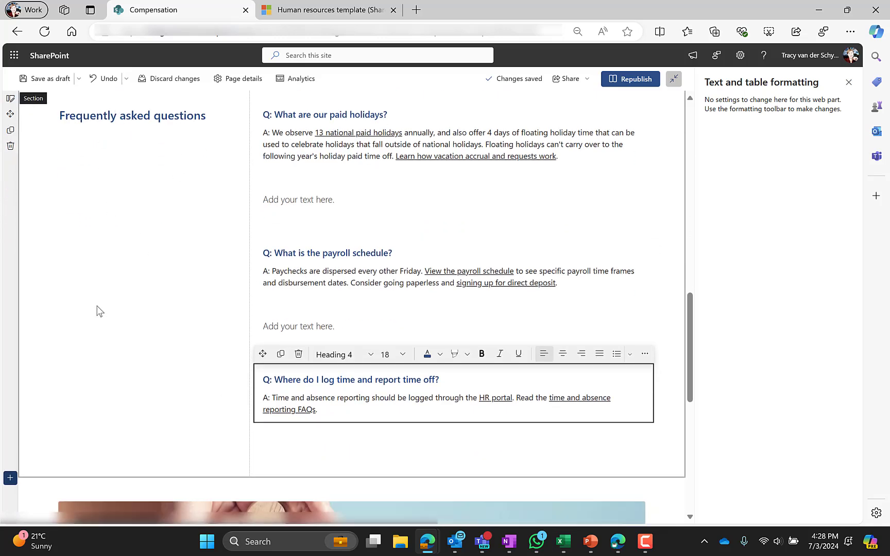
scroll(98, 310, "down", 4)
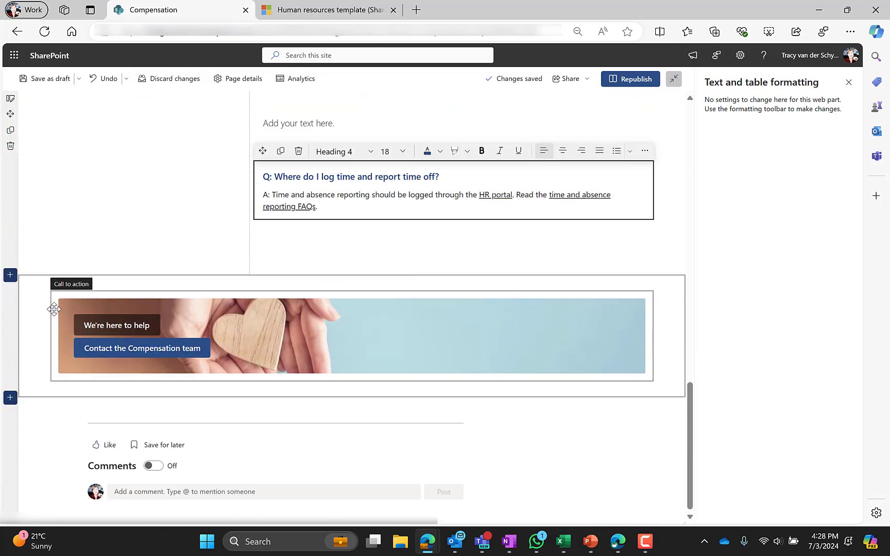
left_click(31, 330)
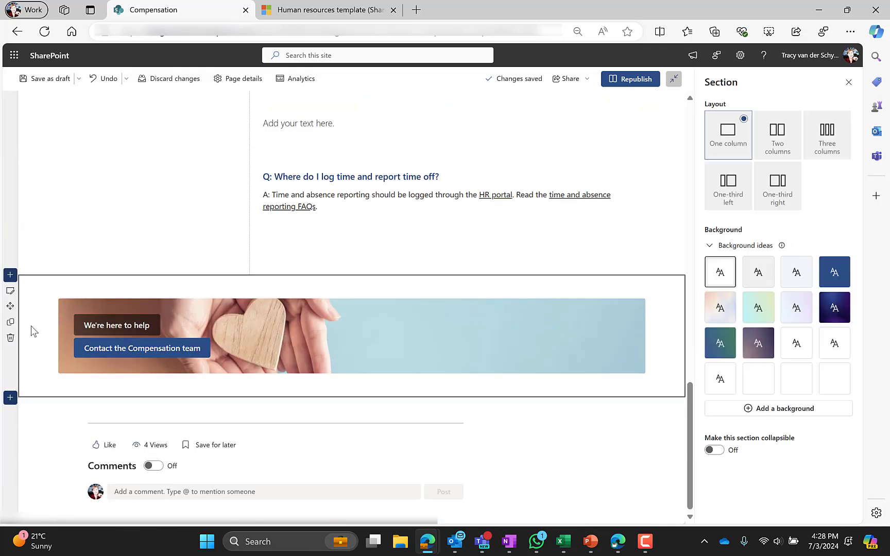
left_click(260, 326)
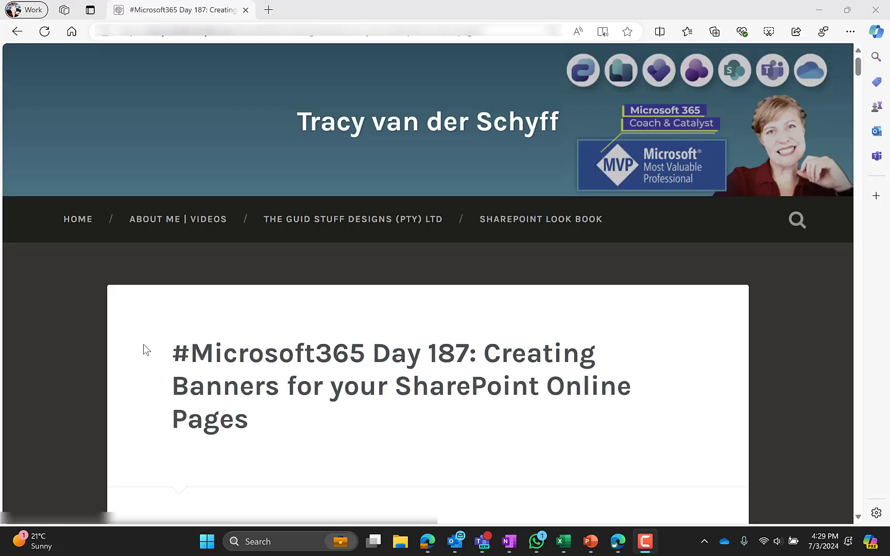
key("ctrl+minus")
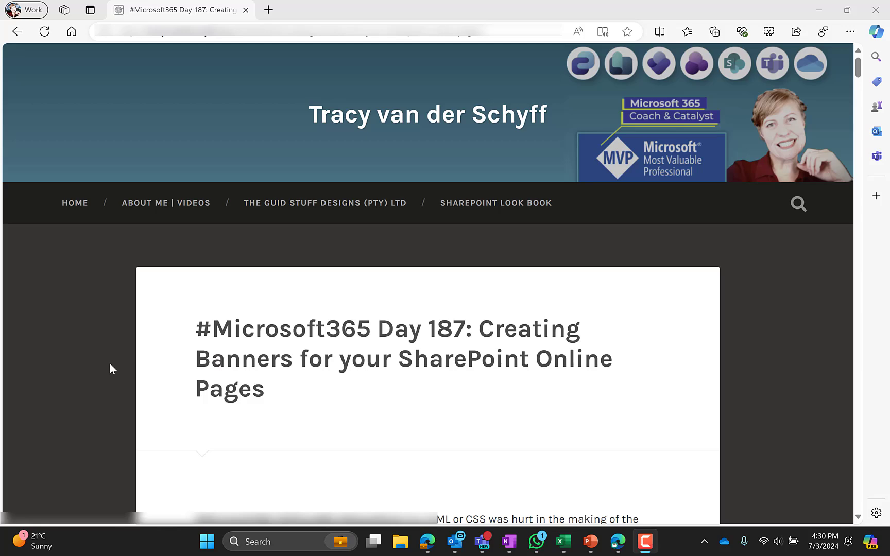
scroll(109, 364, "down", 3)
scroll(103, 365, "down", 7)
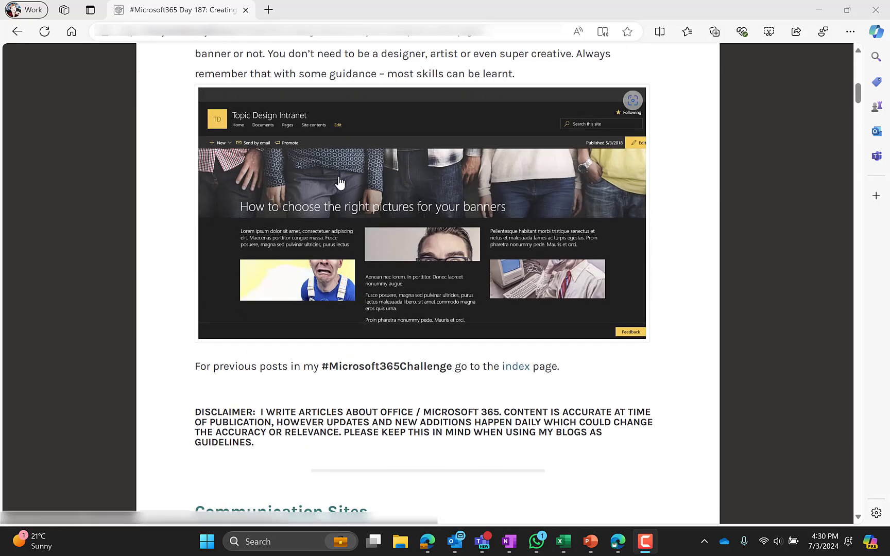
scroll(119, 365, "down", 10)
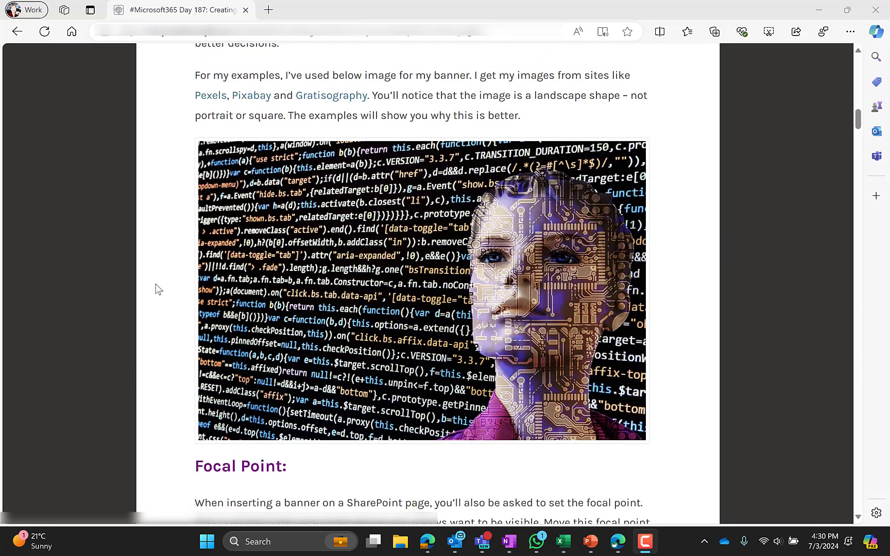
scroll(158, 290, "down", 7)
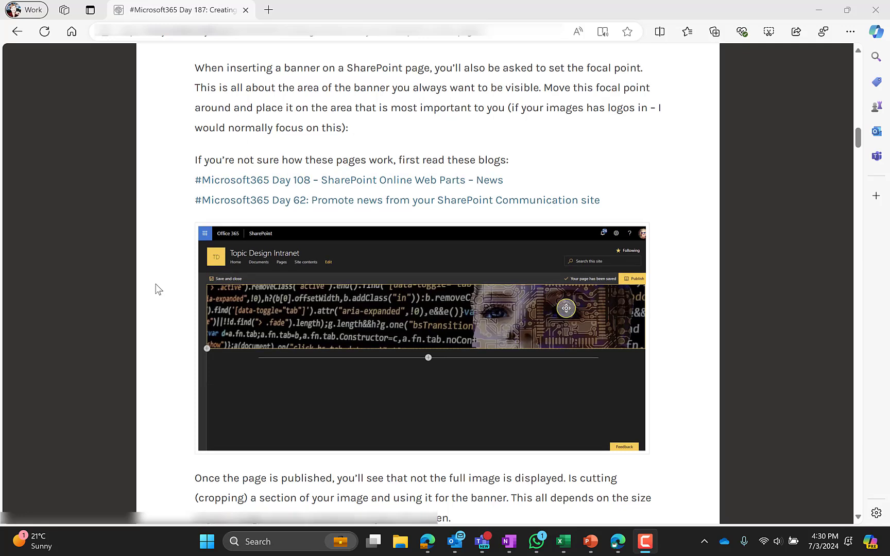
scroll(304, 197, "down", 2)
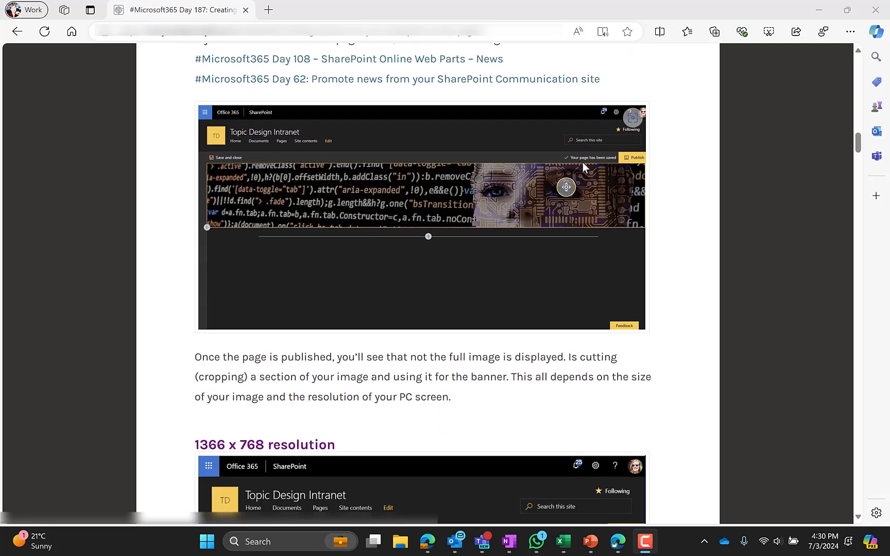
scroll(309, 294, "down", 5)
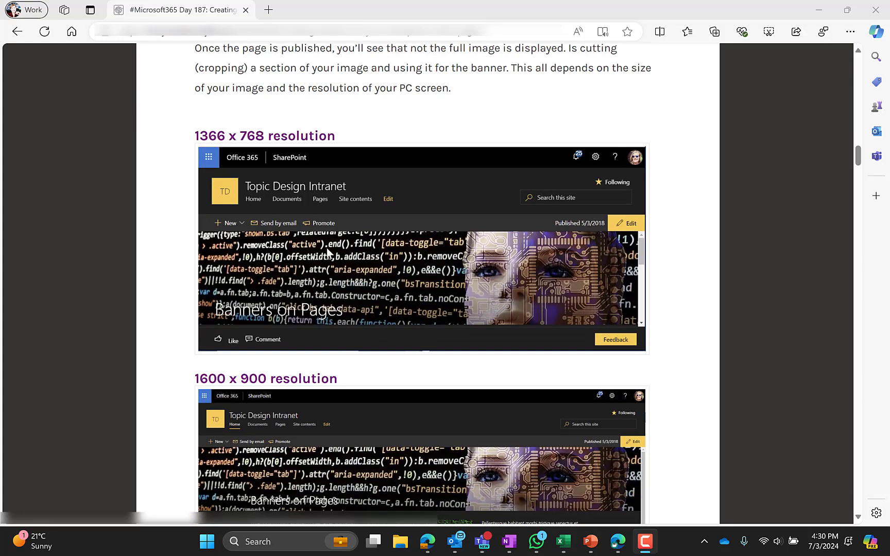
scroll(327, 253, "down", 3)
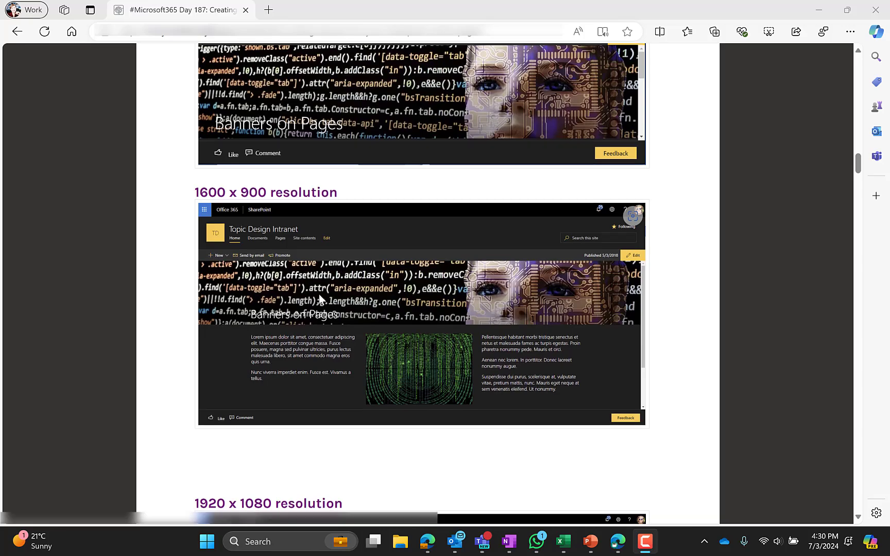
scroll(319, 294, "down", 5)
scroll(310, 283, "down", 2)
scroll(309, 284, "down", 12)
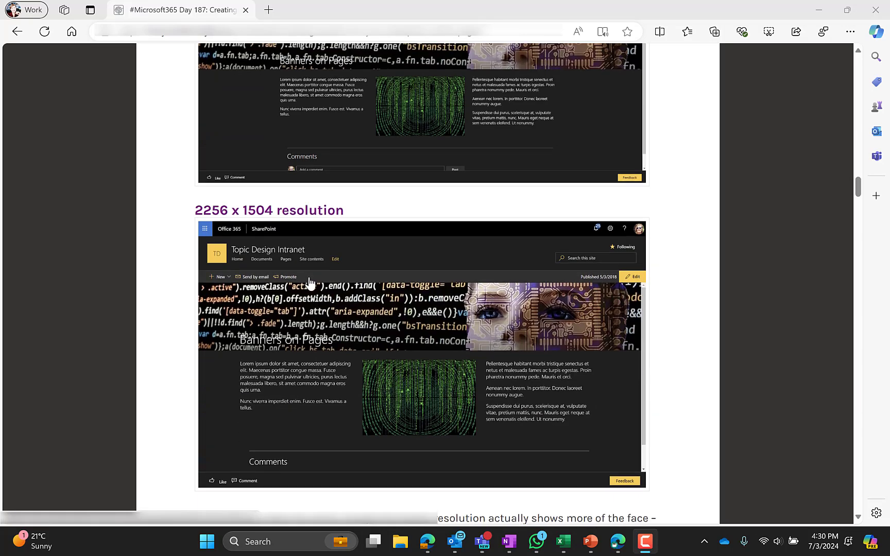
scroll(310, 283, "down", 3)
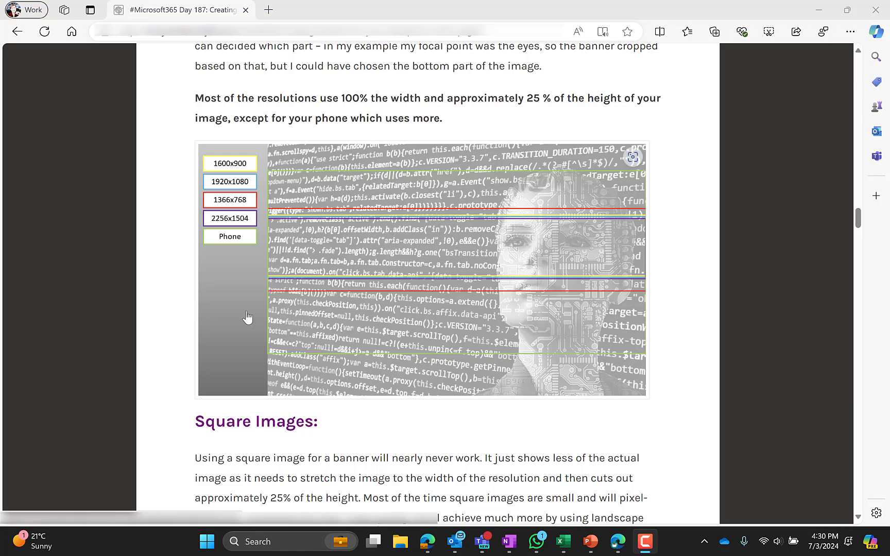
scroll(249, 316, "down", 10)
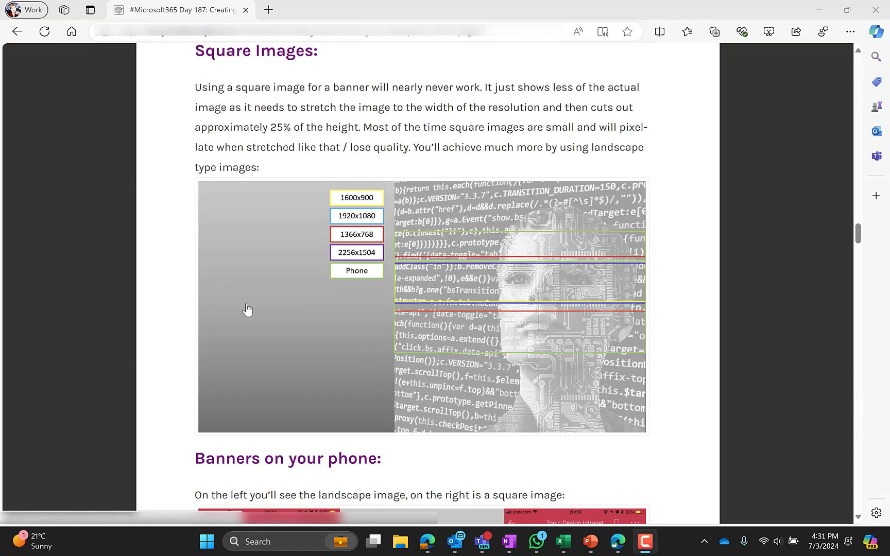
scroll(246, 307, "down", 2)
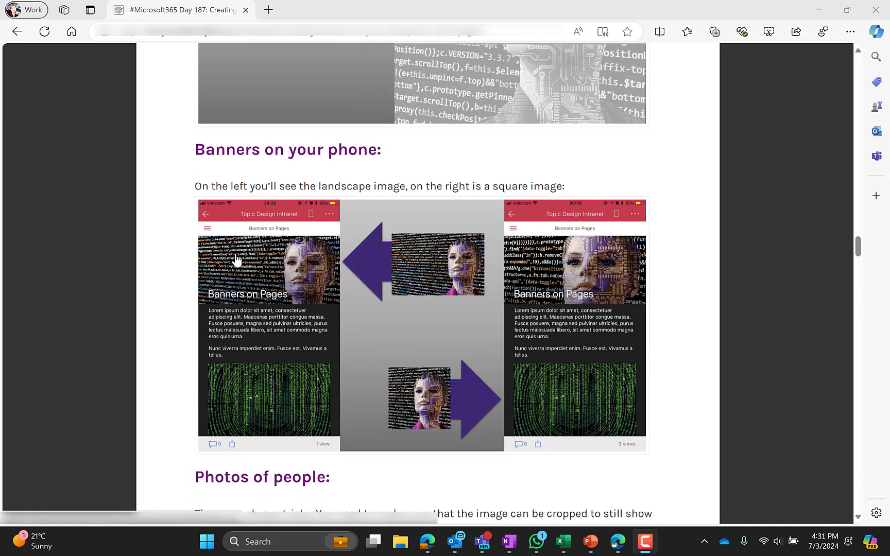
scroll(241, 290, "down", 8)
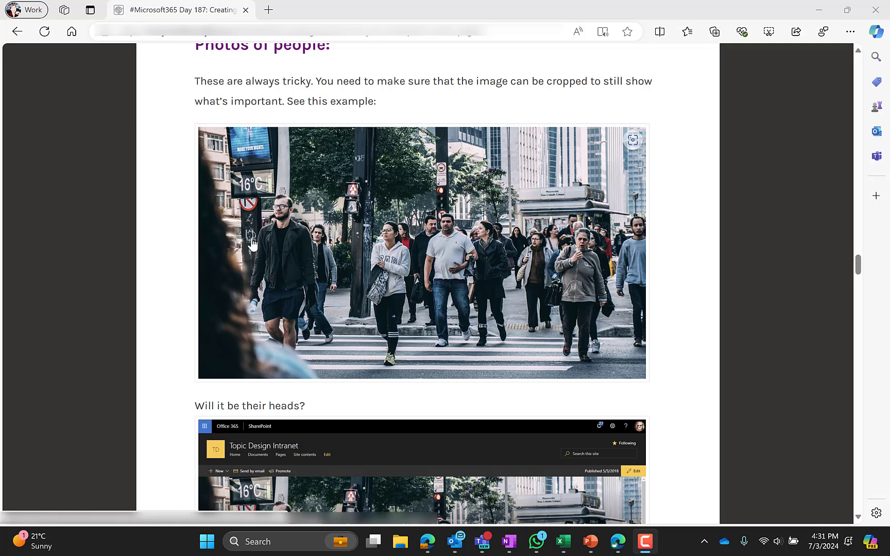
Read through the banner blog post, then move its window aside to reveal the SharePoint editor.
scroll(255, 282, "down", 5)
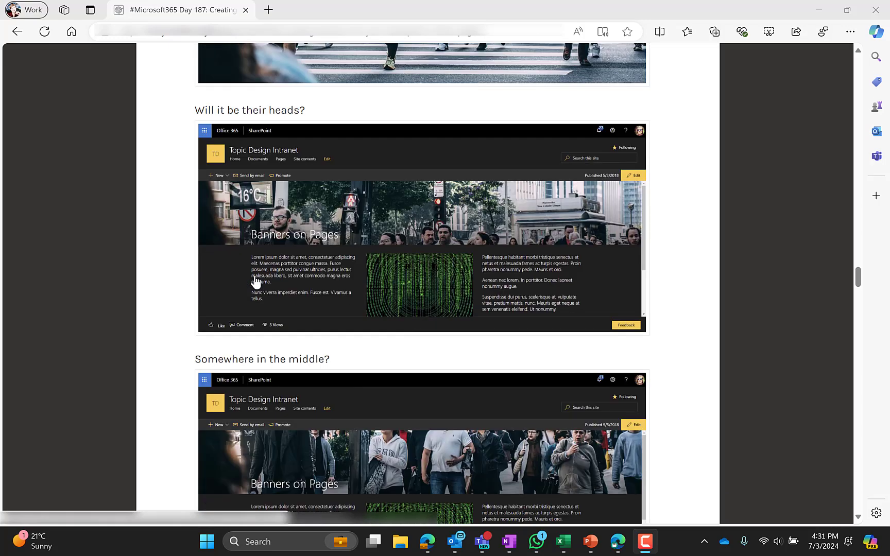
scroll(356, 393, "down", 2)
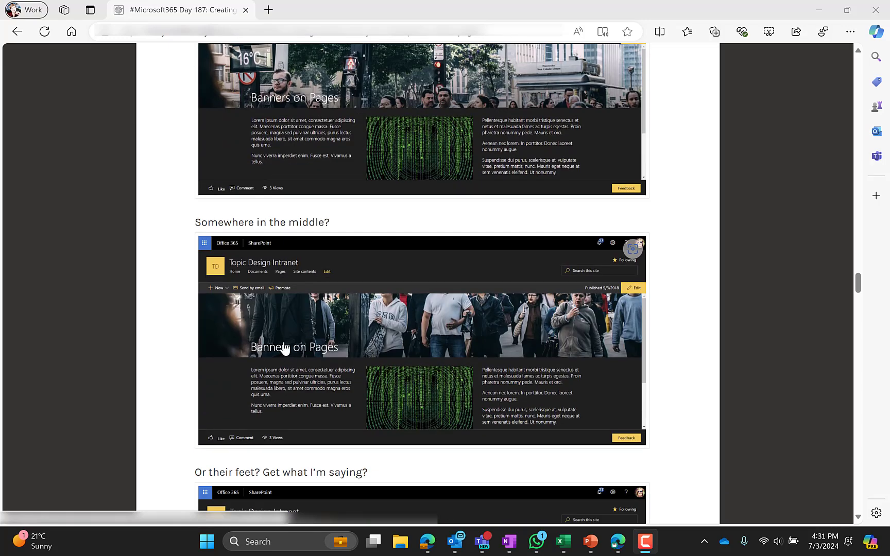
scroll(324, 350, "down", 3)
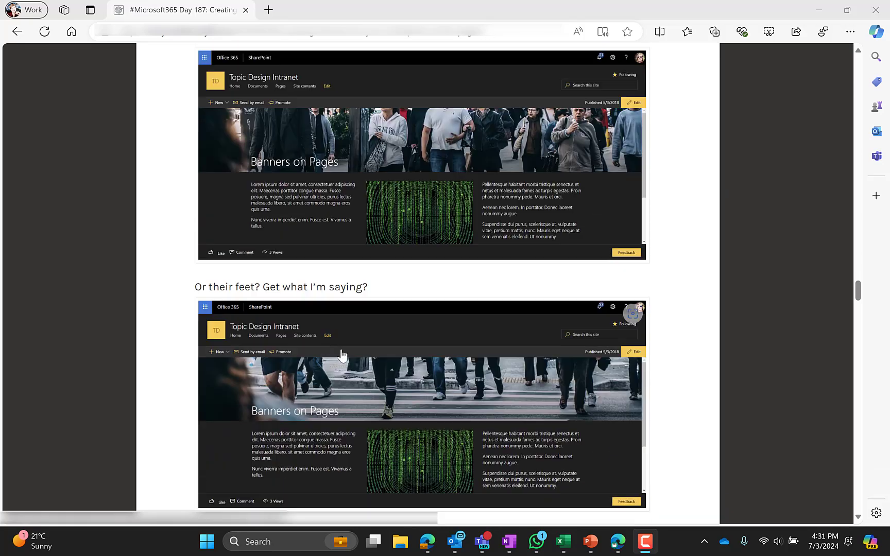
scroll(341, 355, "down", 9)
scroll(341, 356, "down", 3)
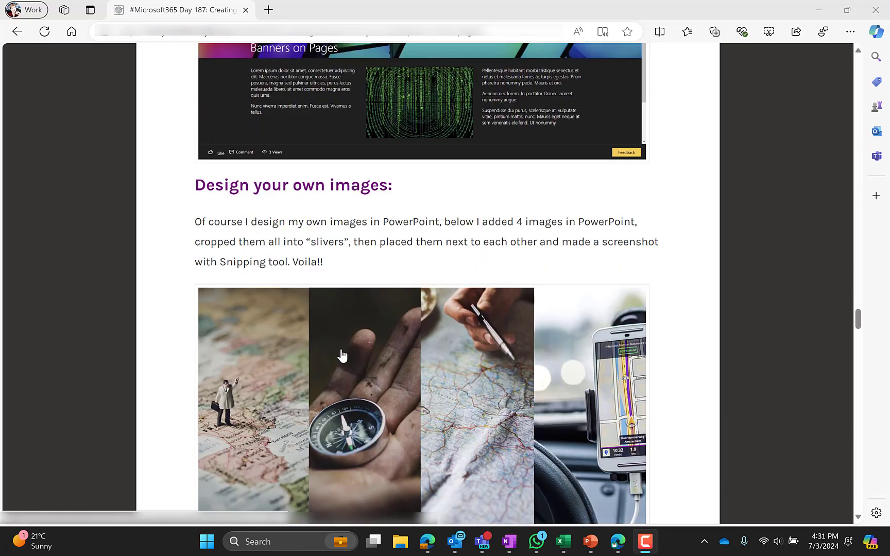
scroll(342, 355, "down", 11)
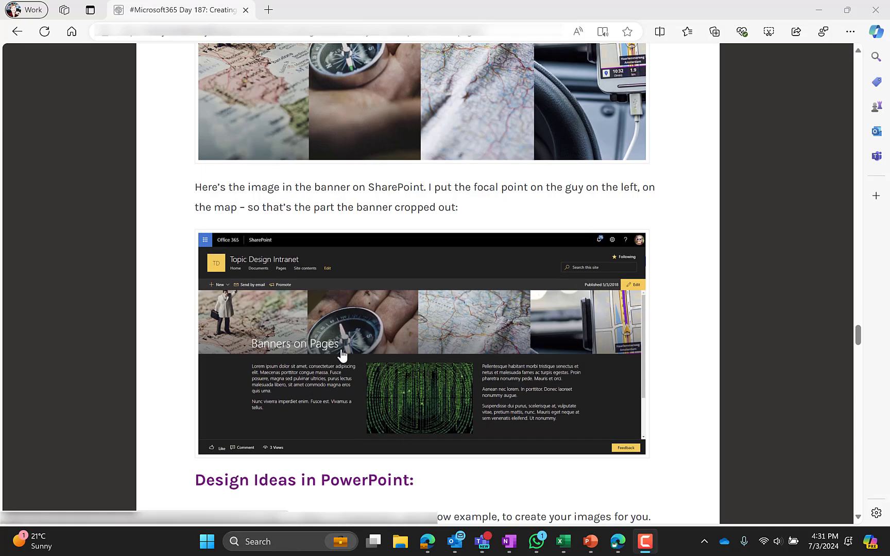
scroll(341, 356, "down", 16)
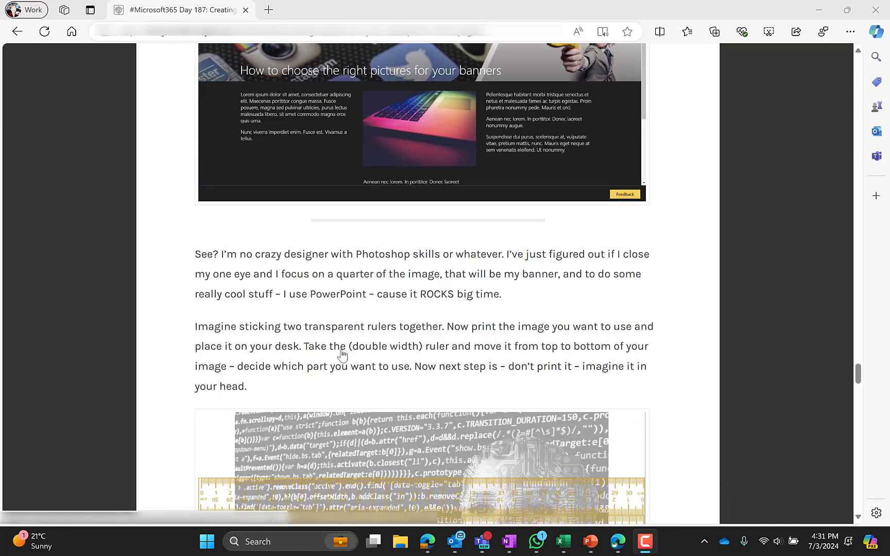
scroll(342, 355, "down", 2)
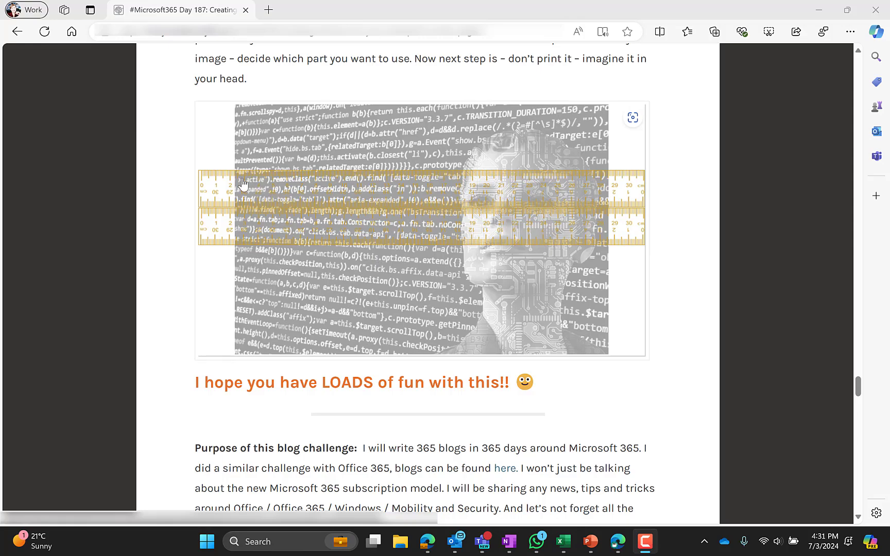
scroll(432, 306, "up", 6)
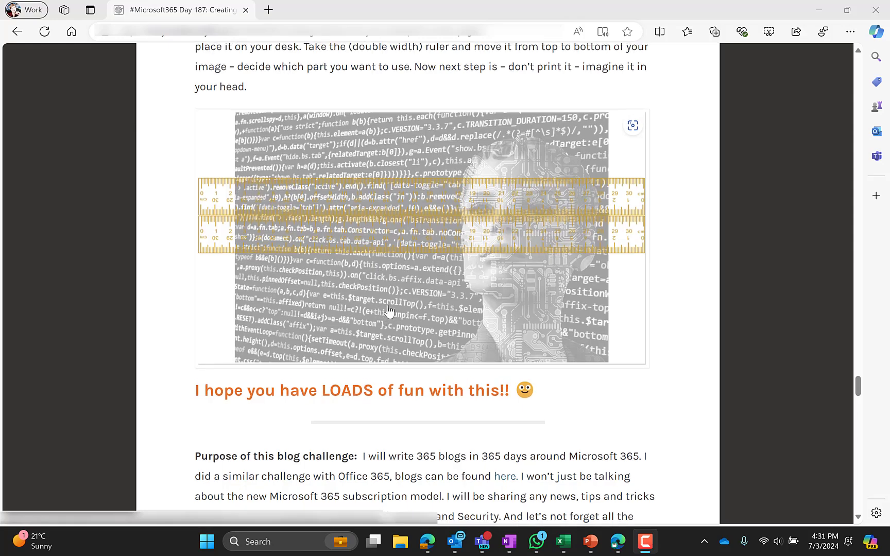
scroll(343, 266, "up", 1)
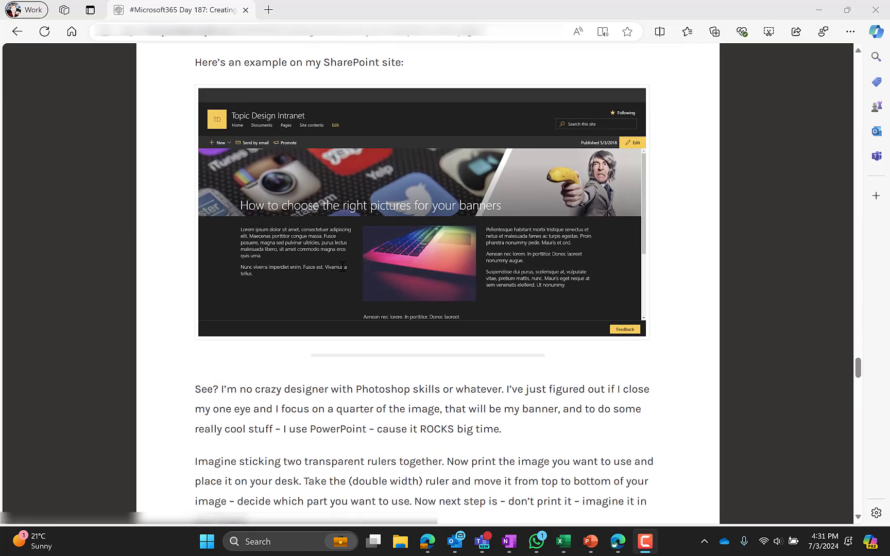
scroll(342, 267, "up", 7)
left_click_drag(471, 16, 889, 105)
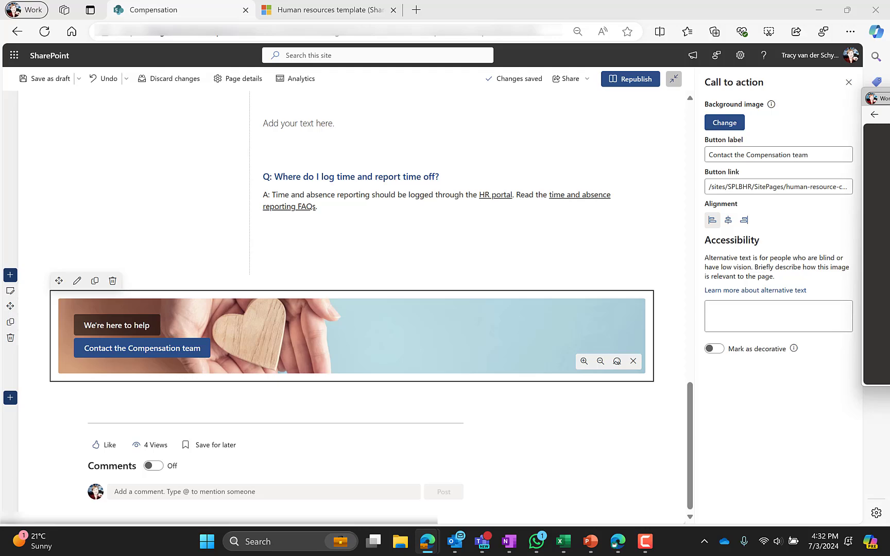
left_click_drag(889, 99, 285, 105)
double_click(290, 111)
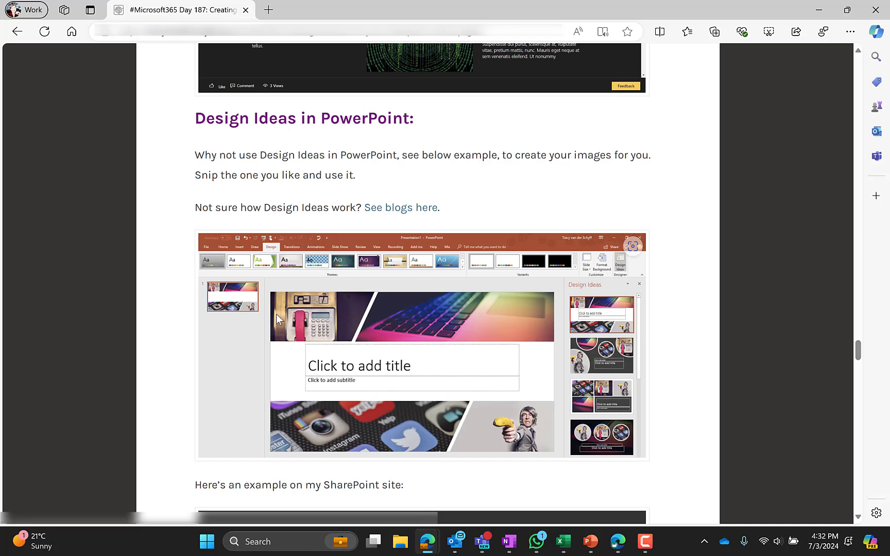
scroll(320, 323, "down", 1)
scroll(320, 323, "down", 5)
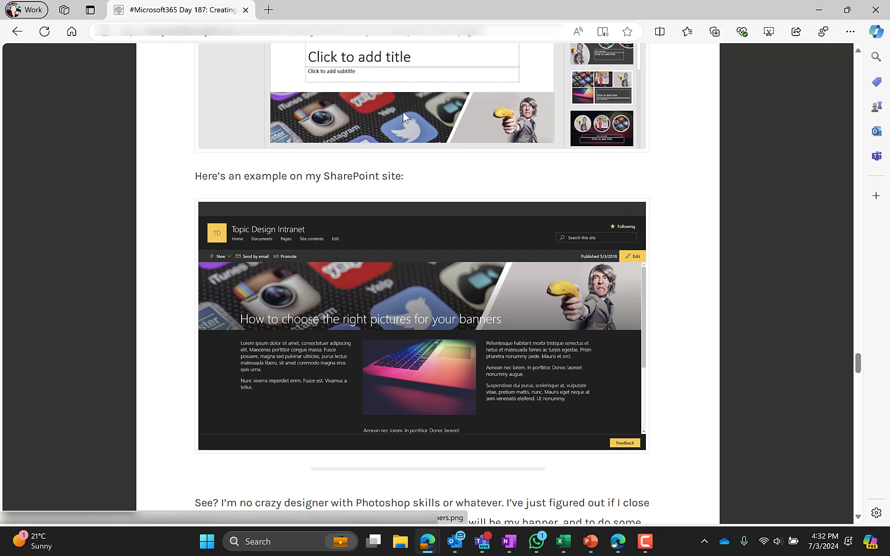
scroll(392, 155, "up", 3)
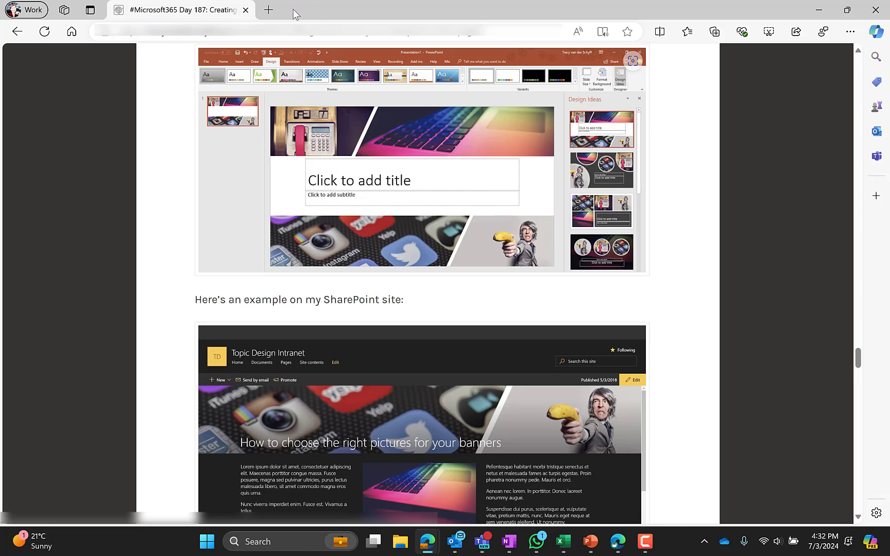
left_click_drag(293, 9, 889, 19)
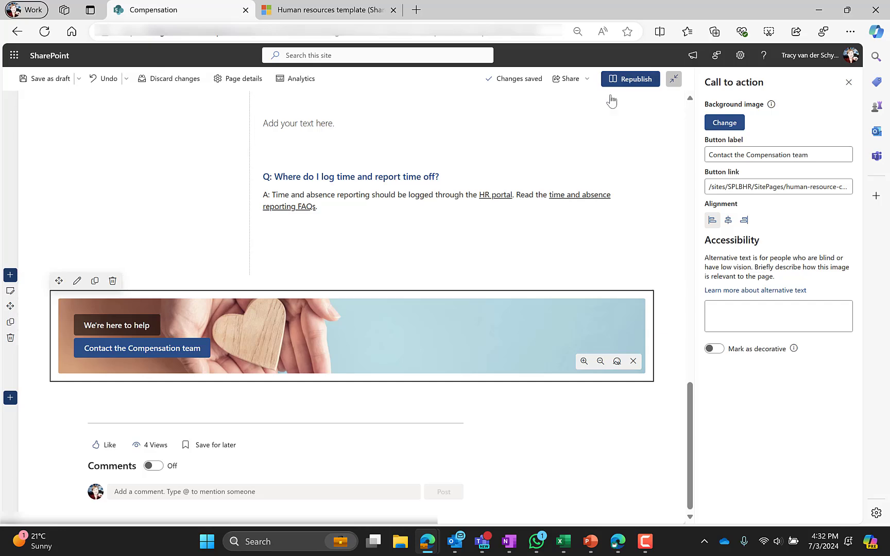
Republish the edited Compensation page.
left_click(631, 79)
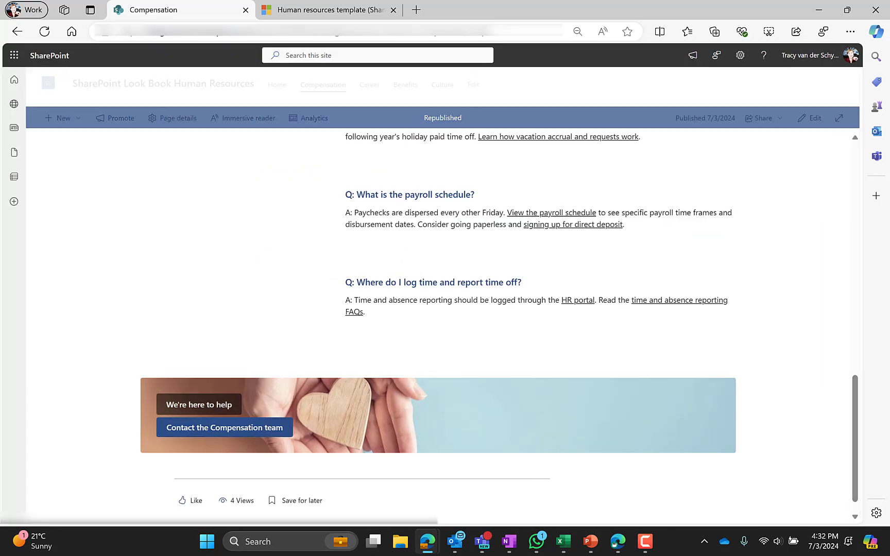
scroll(340, 252, "up", 5)
scroll(332, 253, "up", 5)
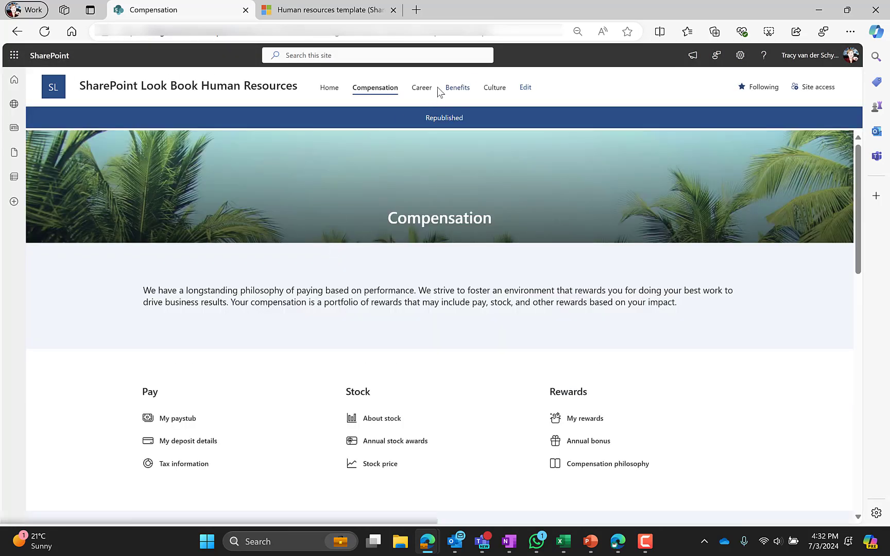
Open the Career page and look through it down to the Contact the Careers team banner.
left_click(420, 89)
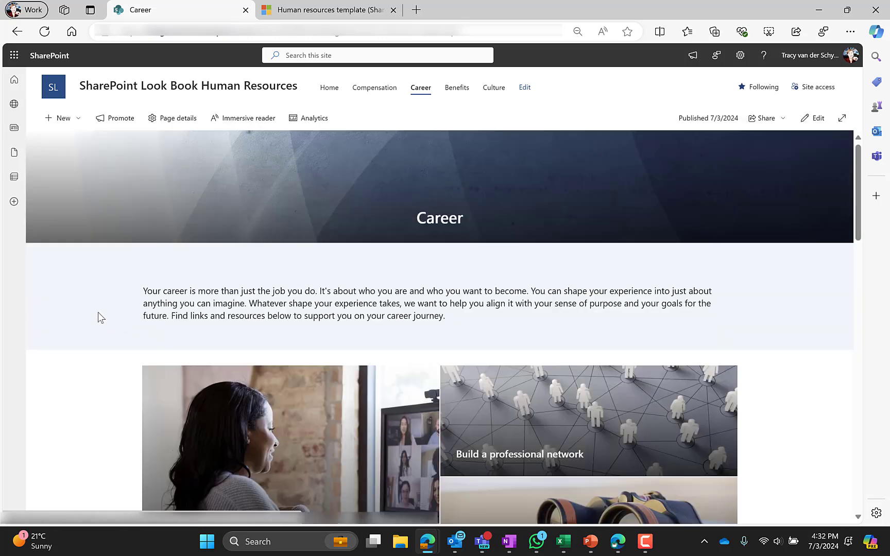
scroll(125, 257, "down", 1)
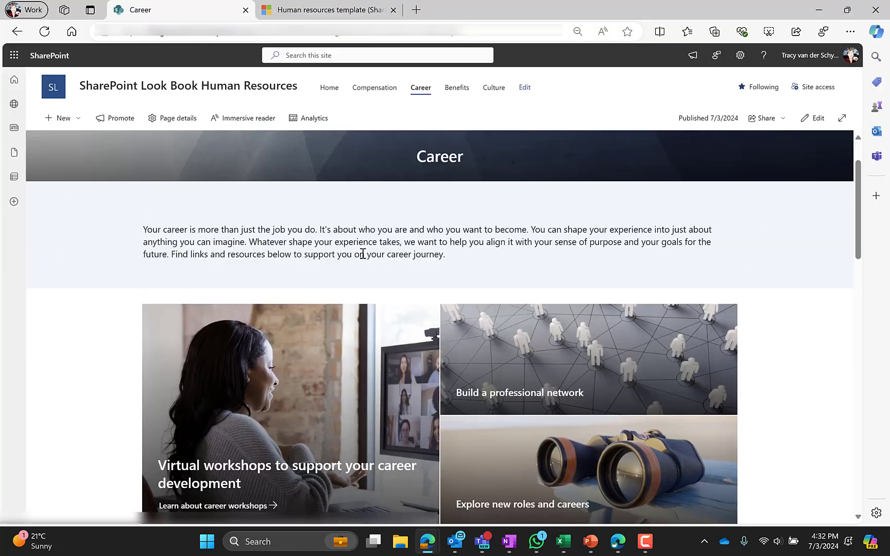
scroll(98, 302, "down", 3)
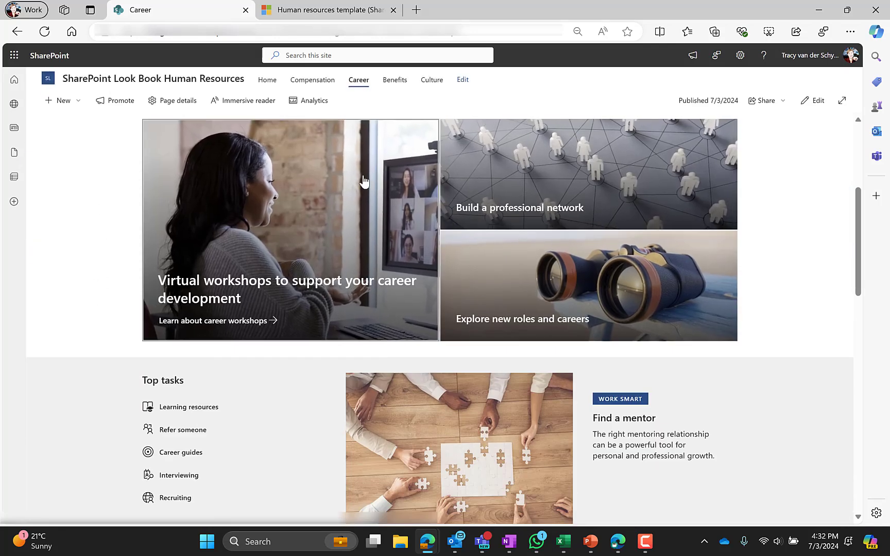
scroll(85, 274, "down", 3)
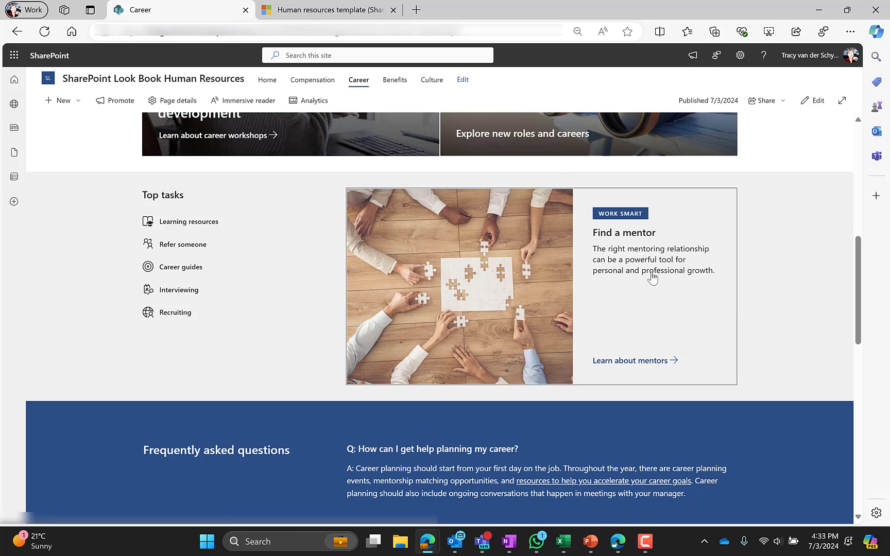
scroll(525, 278, "up", 5)
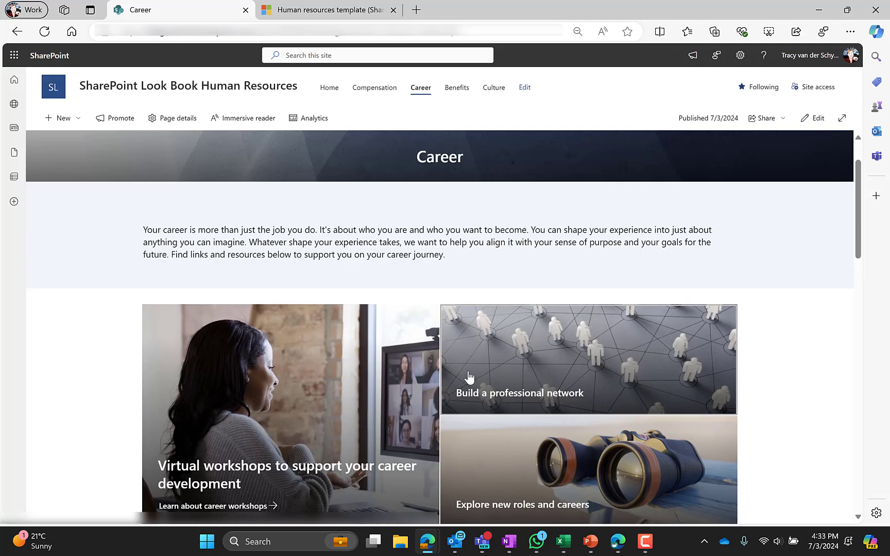
scroll(467, 375, "down", 5)
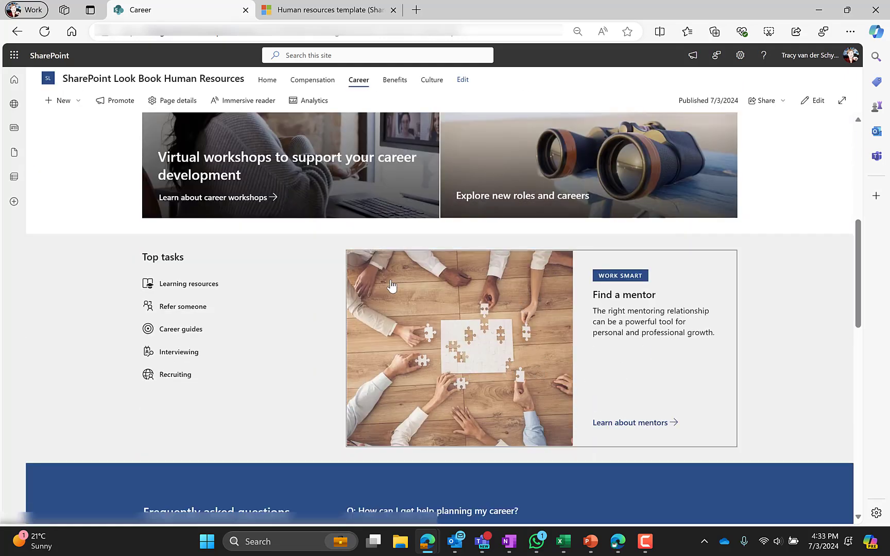
scroll(222, 376, "down", 4)
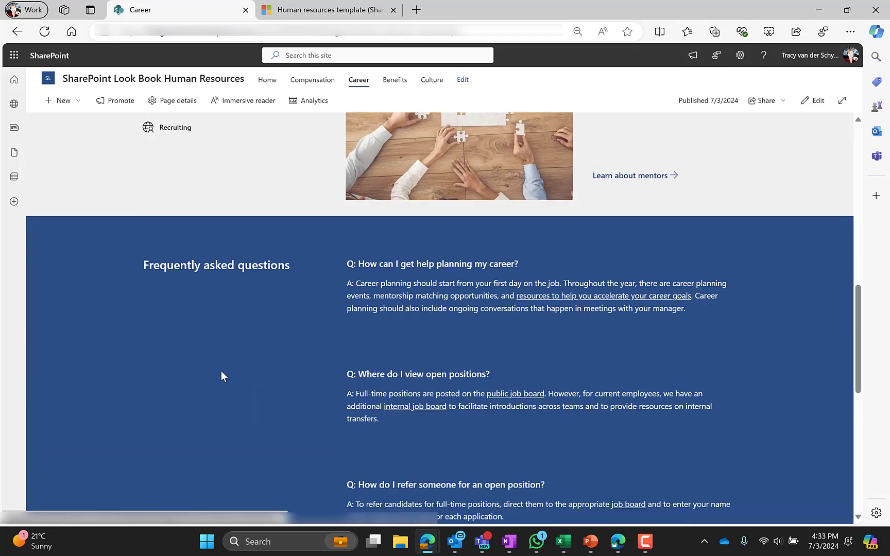
scroll(242, 365, "down", 4)
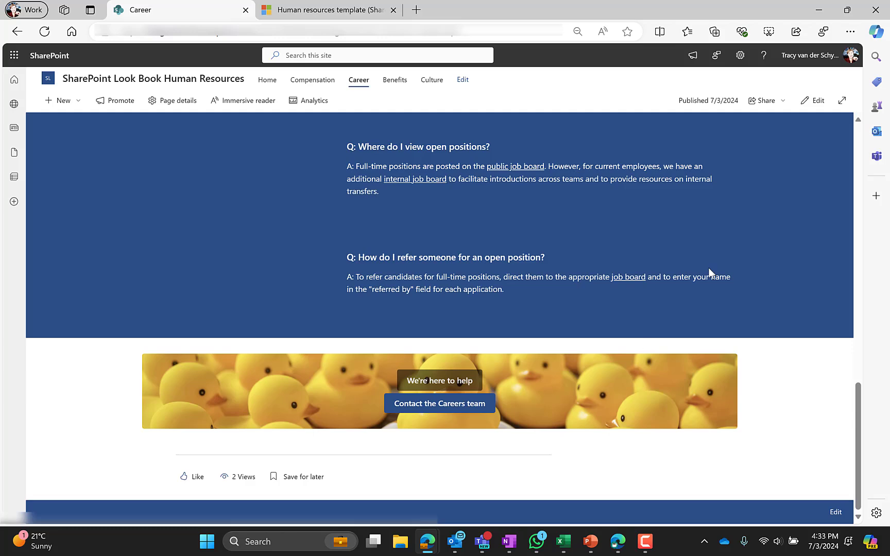
Edit the Career page and inspect its intro text, image tiles, Top tasks links and Find a mentor feature.
left_click(813, 100)
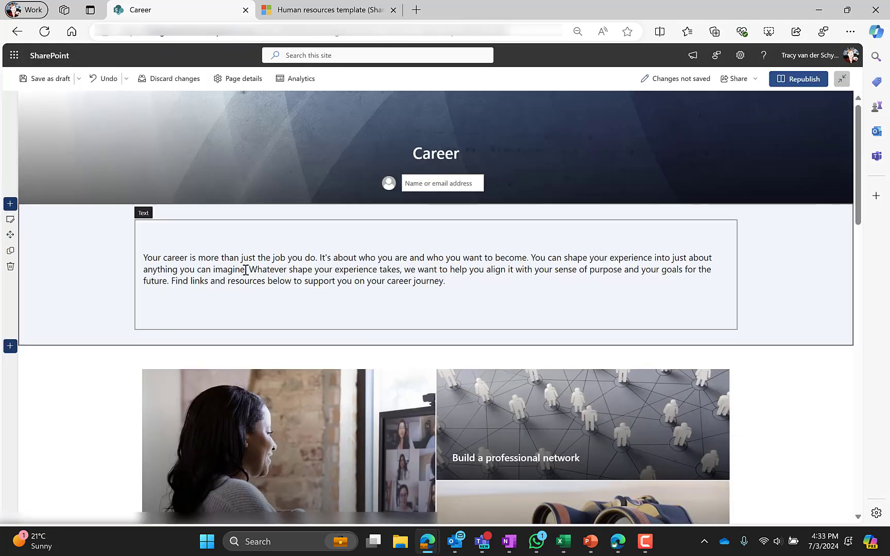
left_click(246, 270)
scroll(225, 304, "down", 5)
left_click(220, 145)
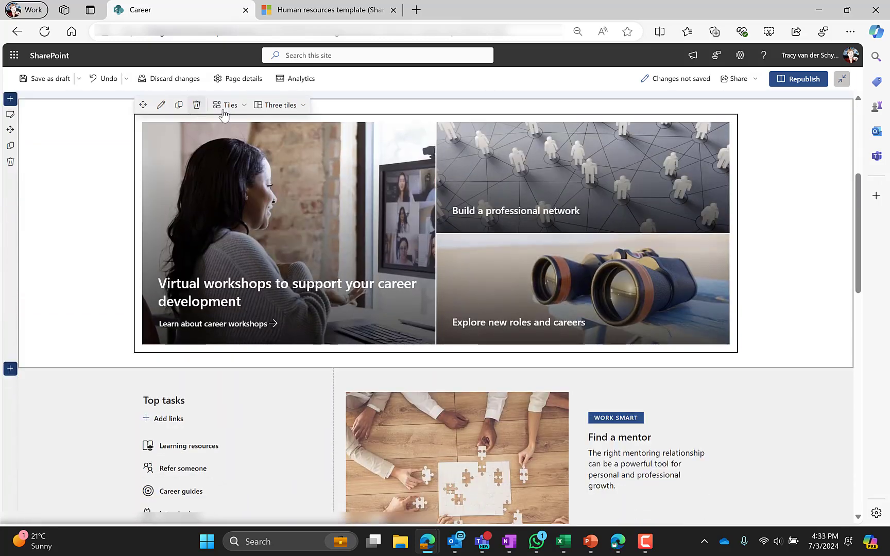
scroll(256, 285, "down", 3)
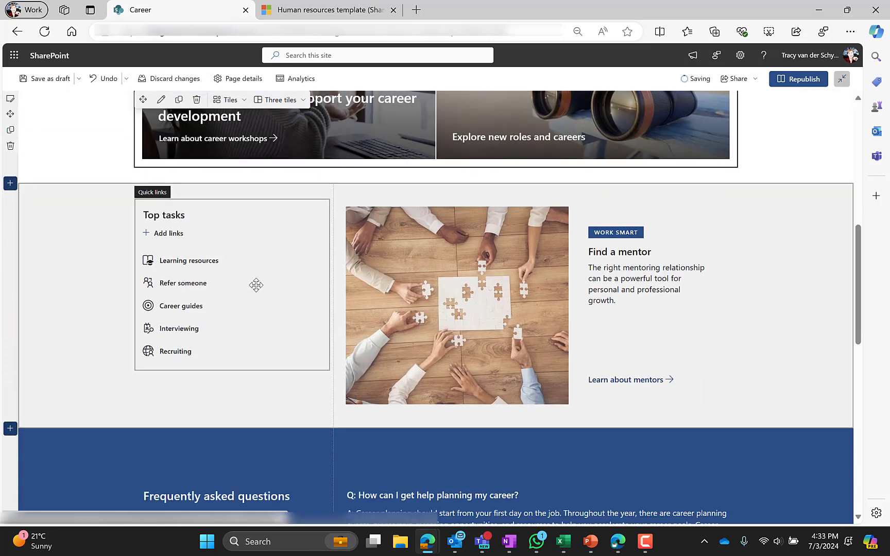
left_click(256, 284)
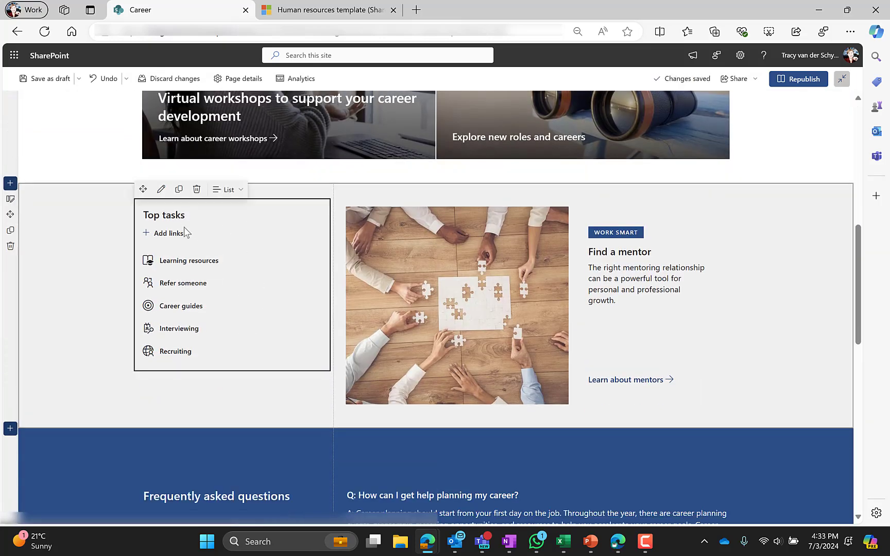
left_click(161, 190)
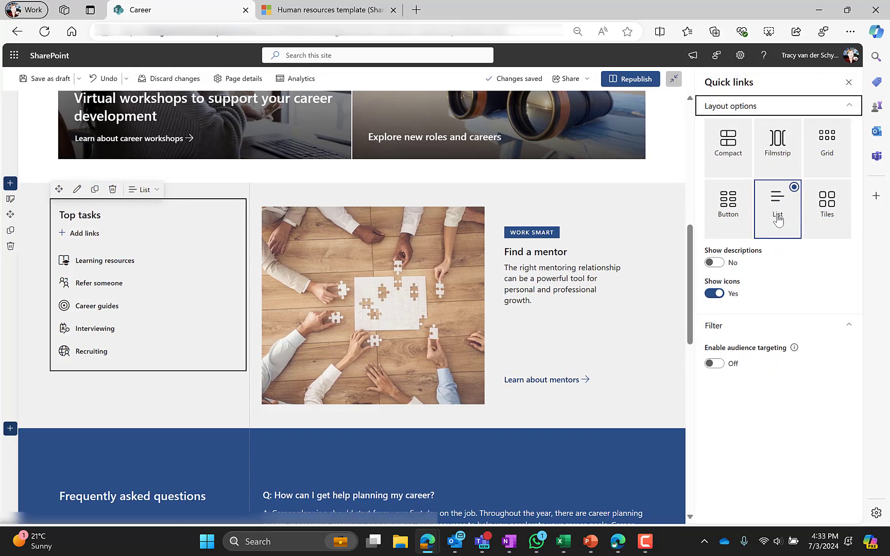
left_click(427, 247)
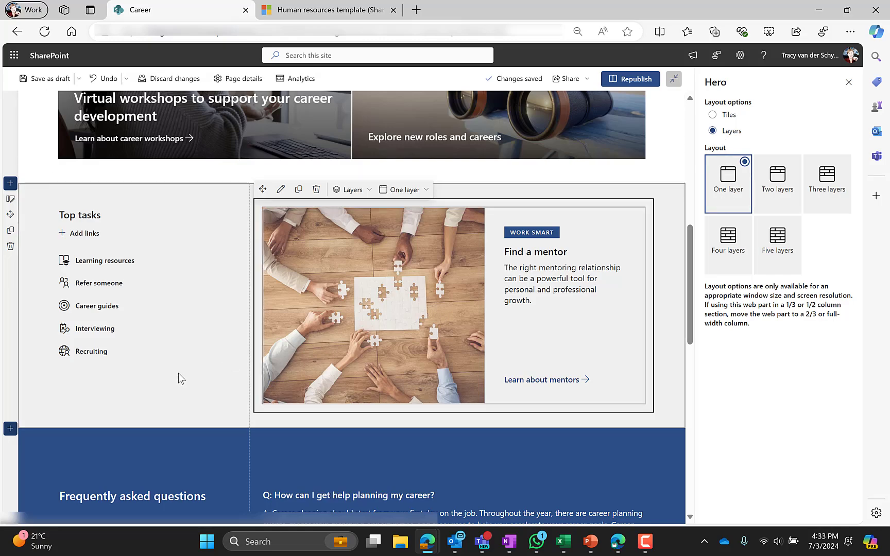
Inspect the FAQ text and contact banner, then republish the Career page.
scroll(178, 373, "down", 6)
left_click(147, 304)
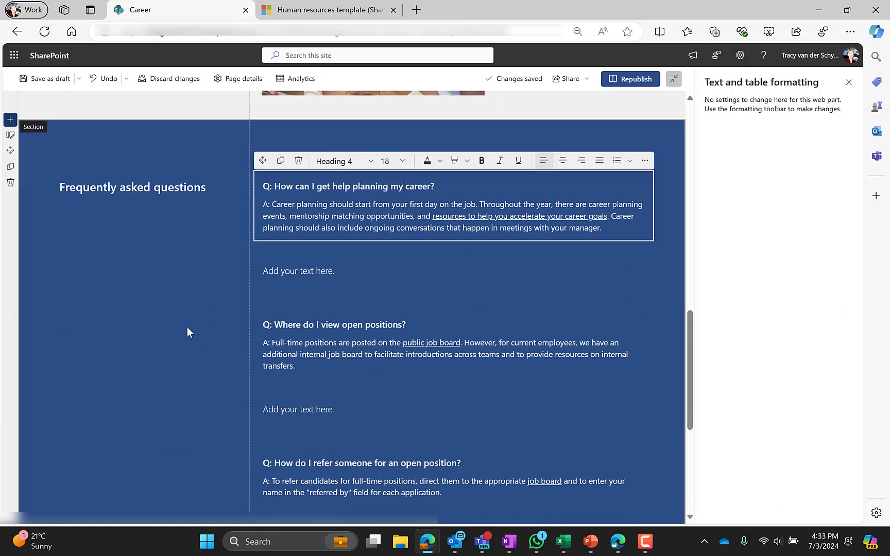
scroll(178, 332, "down", 5)
left_click(186, 302)
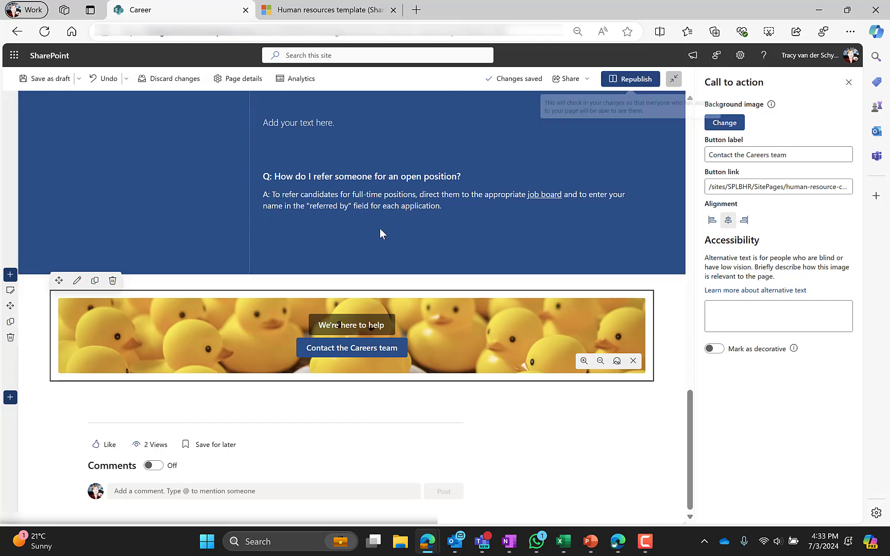
left_click(630, 78)
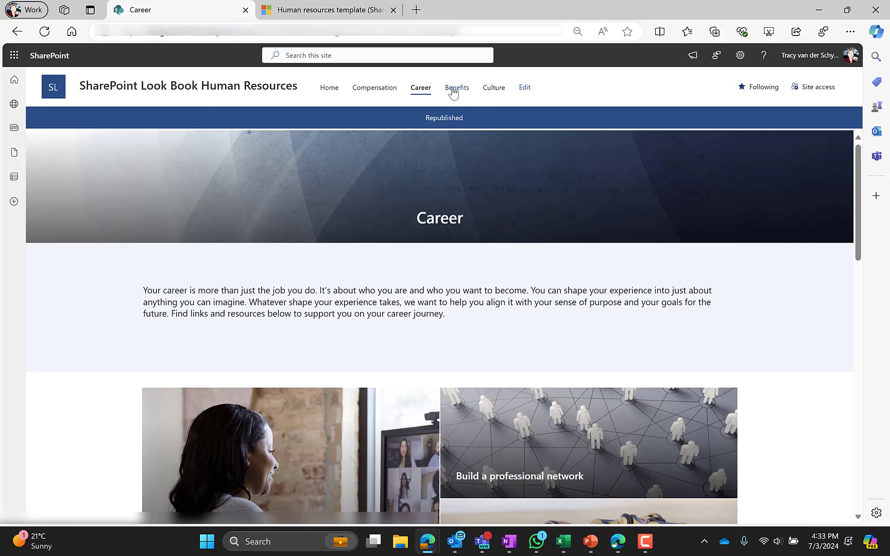
Open the Benefits page for editing and inspect its intro section and text.
left_click(453, 89)
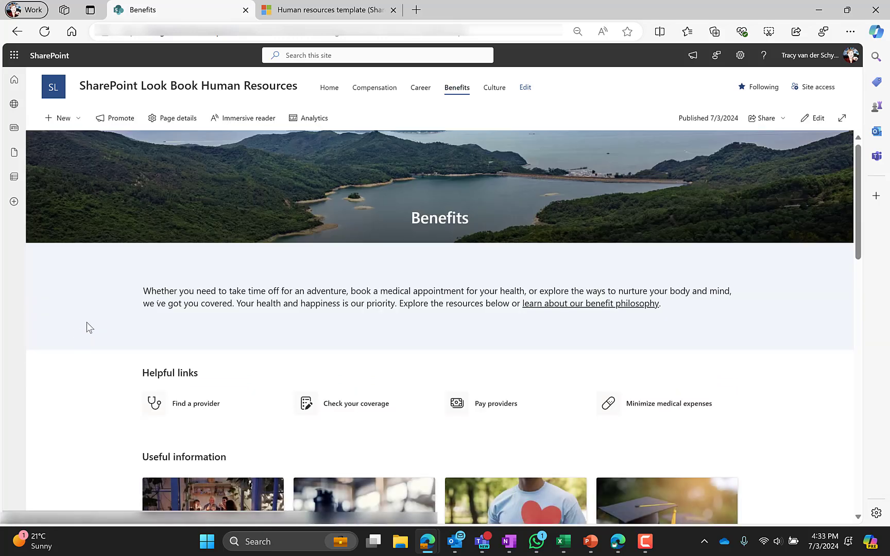
left_click(813, 118)
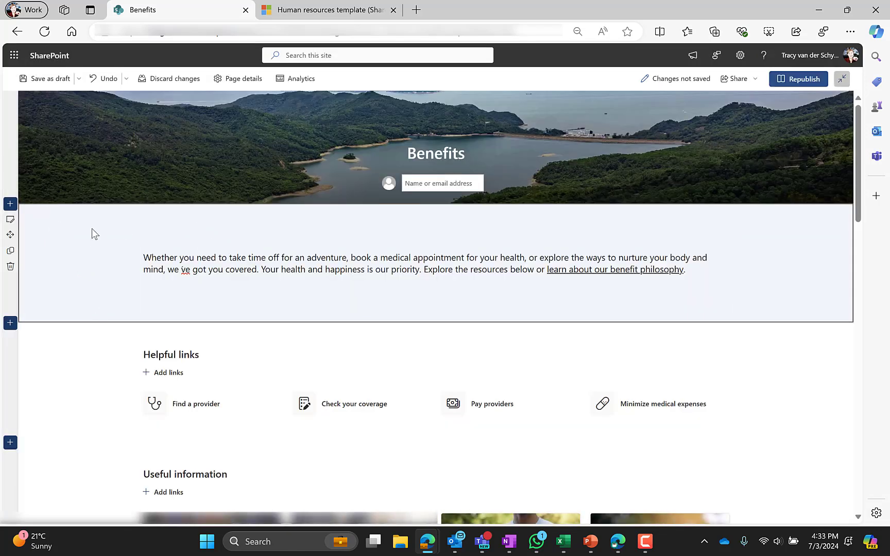
left_click(10, 219)
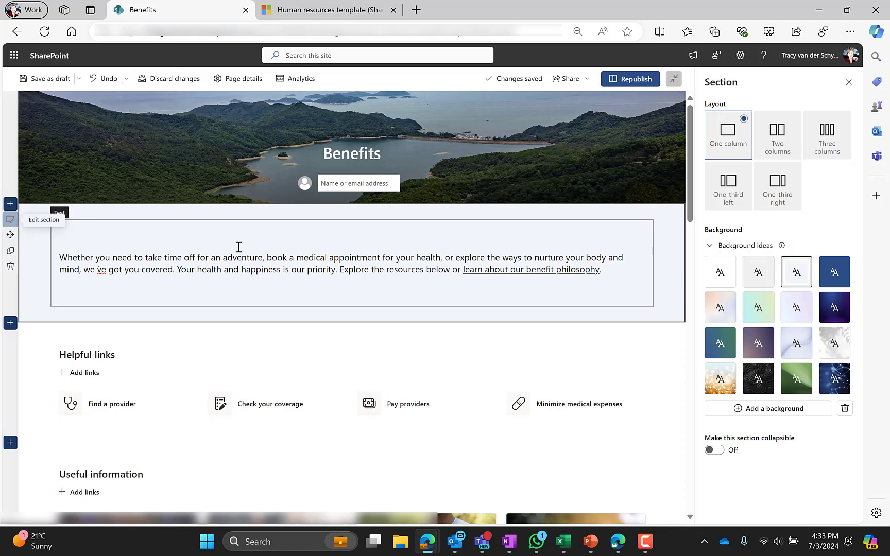
left_click(236, 258)
scroll(132, 310, "down", 2)
Try the Helpful links in Button, List, Tiles and Filmstrip layouts, then return to Compact.
left_click(157, 234)
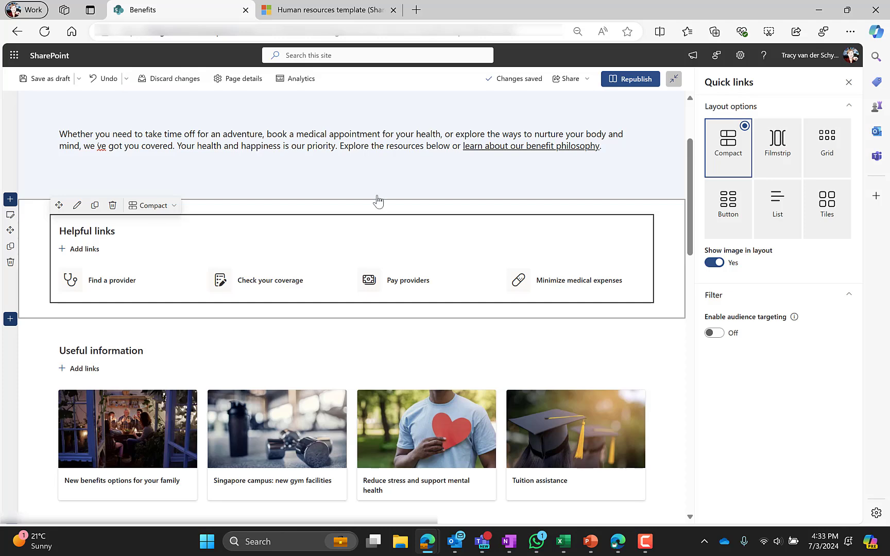
left_click(728, 201)
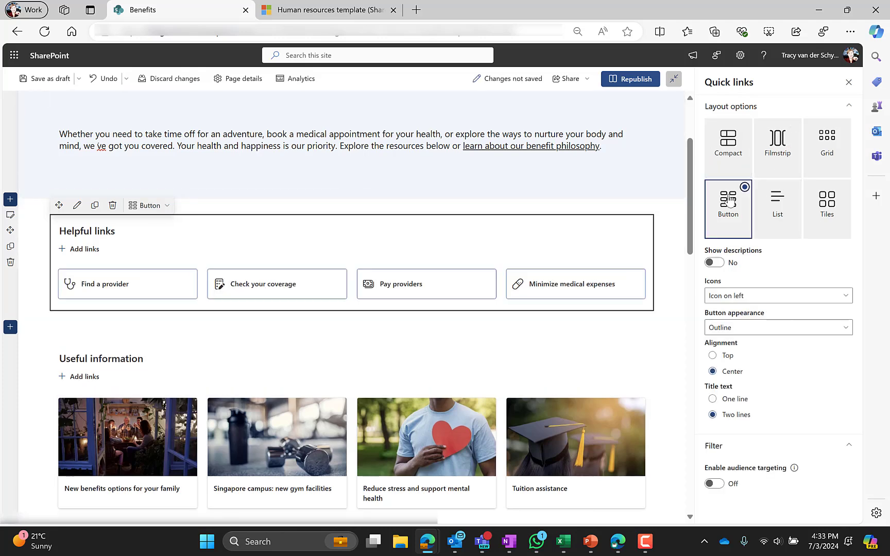
left_click(766, 203)
left_click(822, 207)
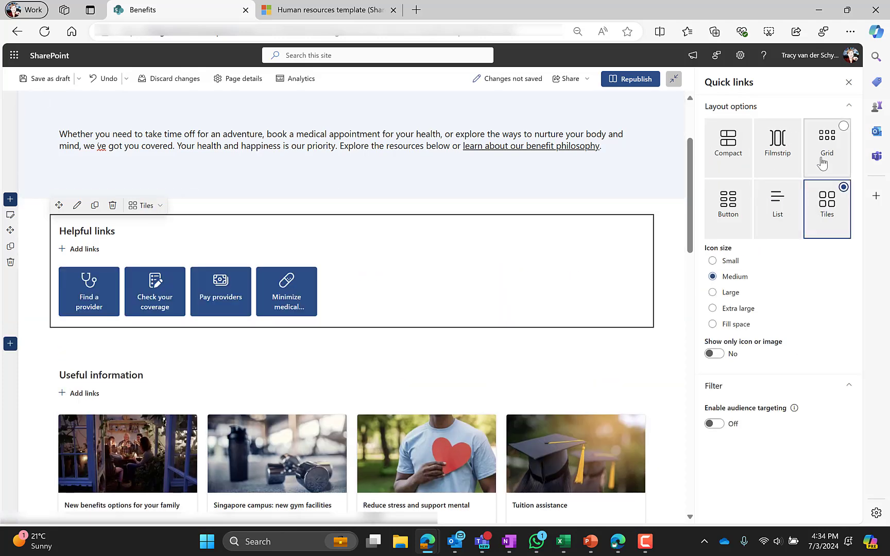
left_click(770, 160)
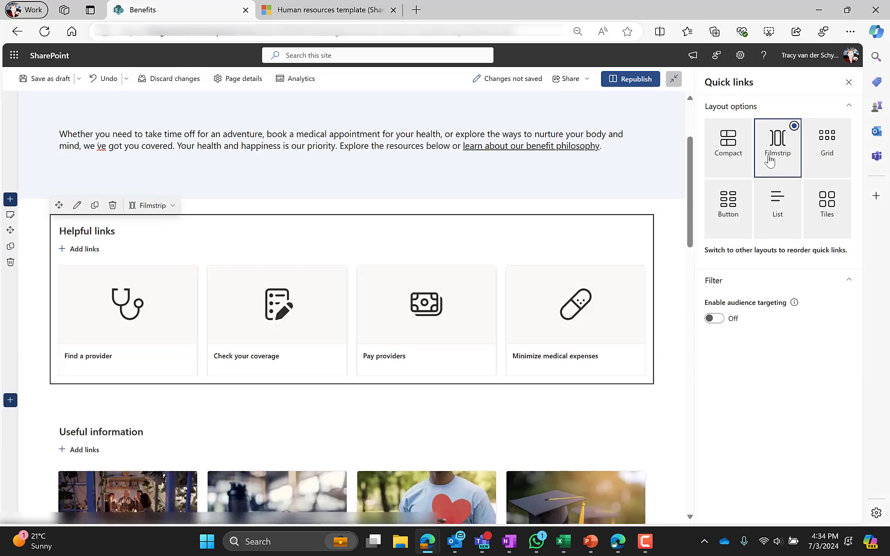
left_click(728, 149)
Inspect the Useful information links, FAQ entries and Contact the Benefits team banner, then republish.
scroll(152, 341, "down", 2)
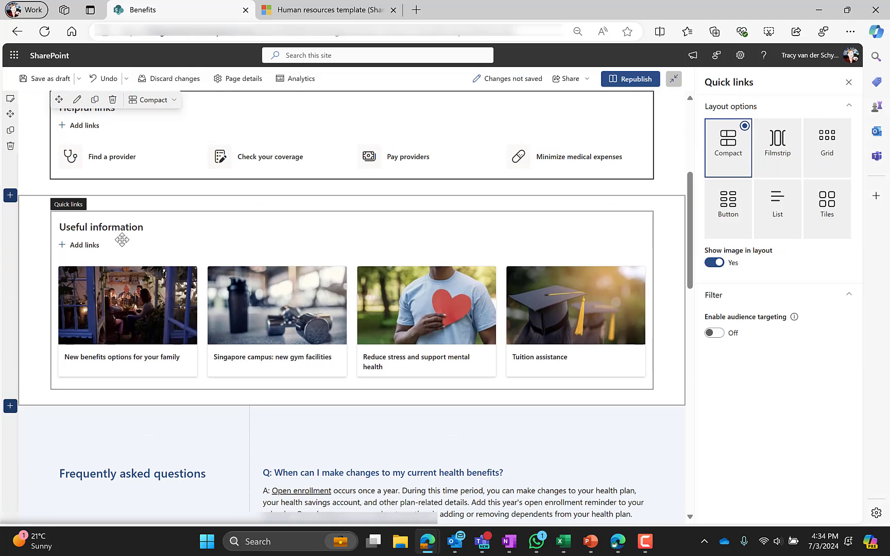
left_click(122, 240)
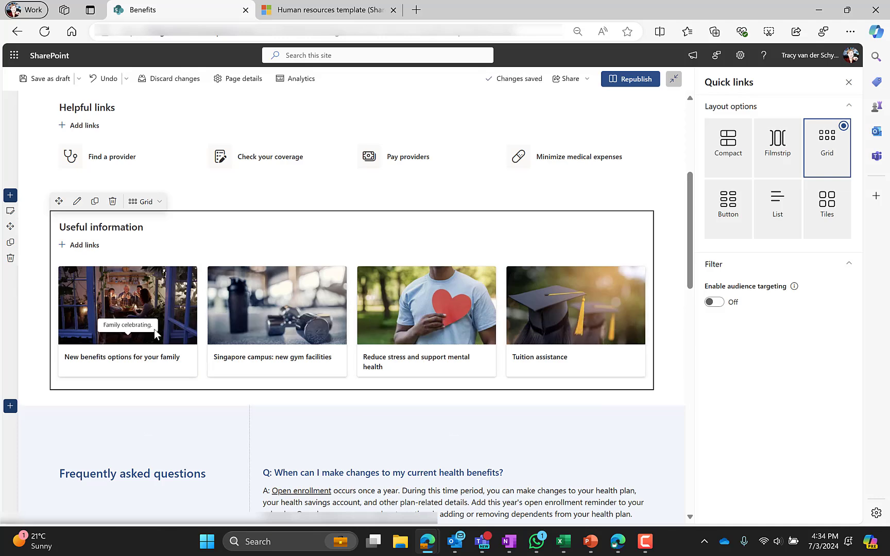
scroll(144, 453, "down", 3)
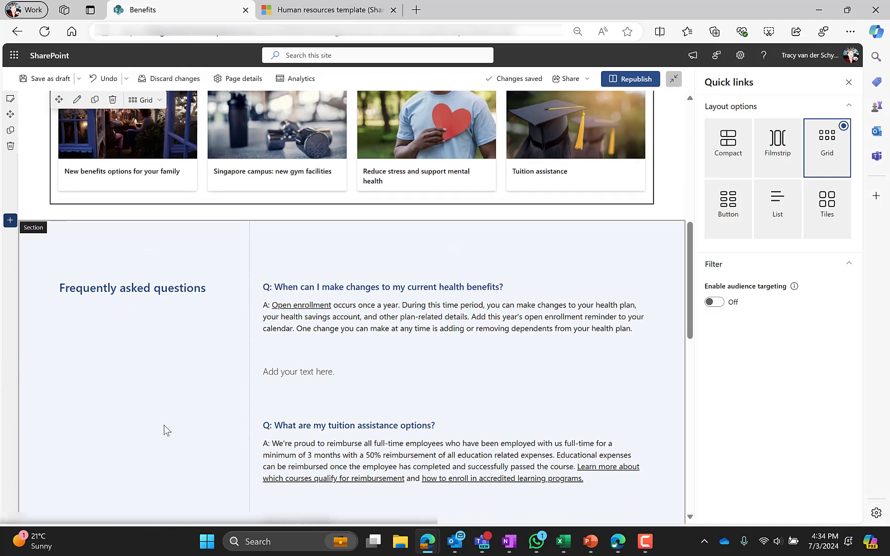
scroll(165, 425, "down", 1)
left_click(378, 274)
left_click(179, 256)
left_click(356, 380)
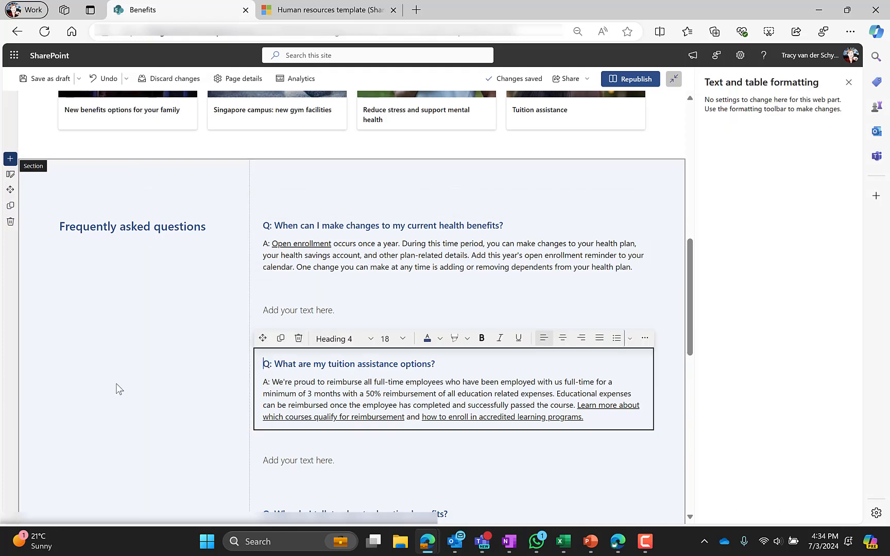
scroll(116, 385, "down", 8)
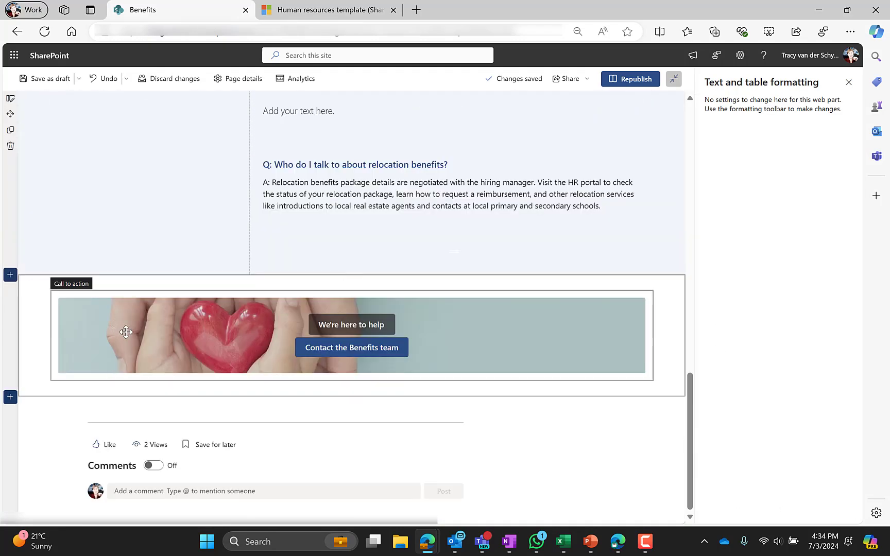
left_click(117, 348)
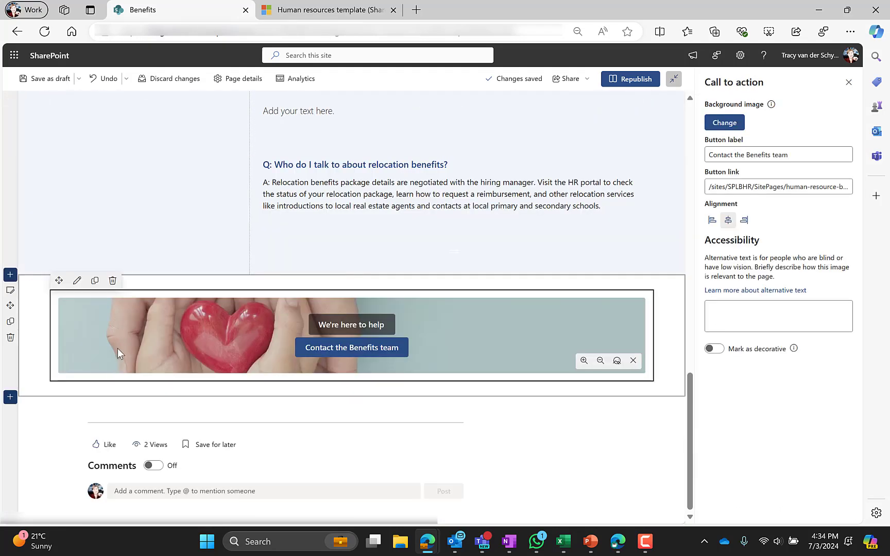
left_click(636, 80)
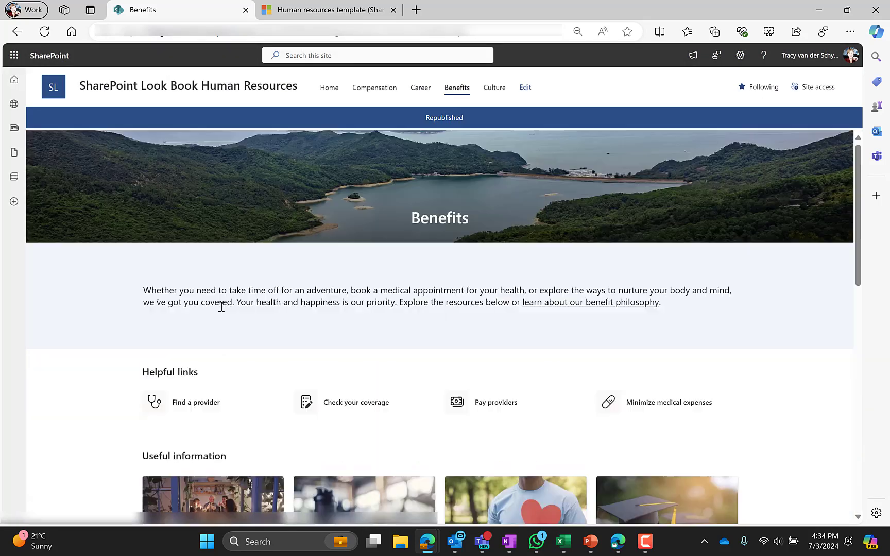
Open the Culture page and scroll through it.
left_click(494, 87)
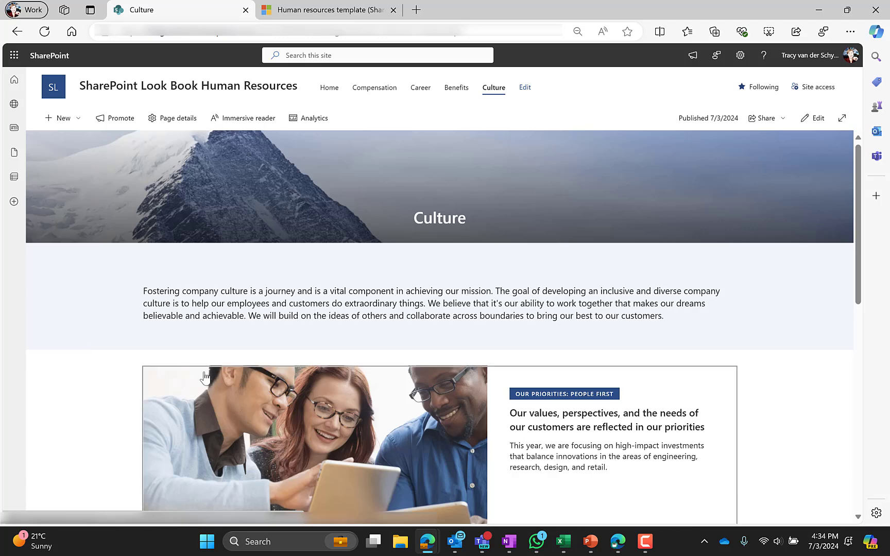
scroll(206, 376, "down", 2)
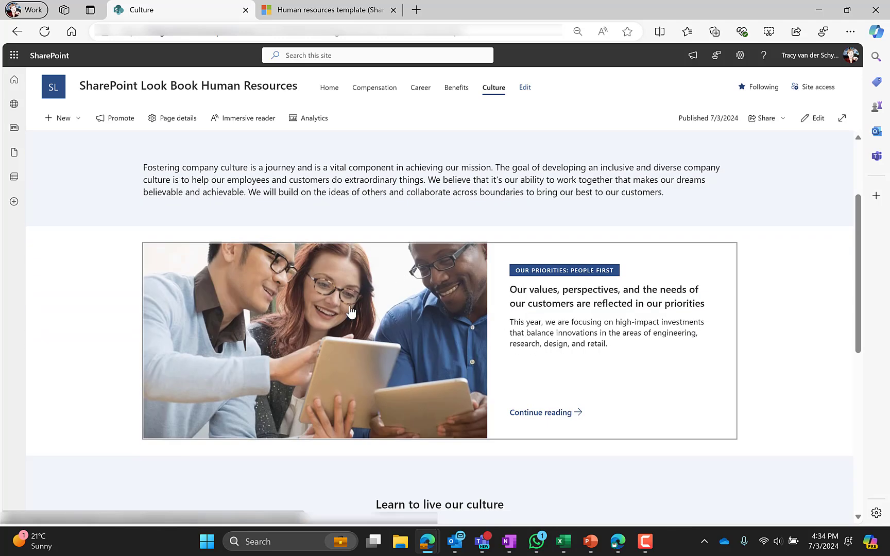
scroll(348, 313, "down", 4)
scroll(319, 361, "down", 2)
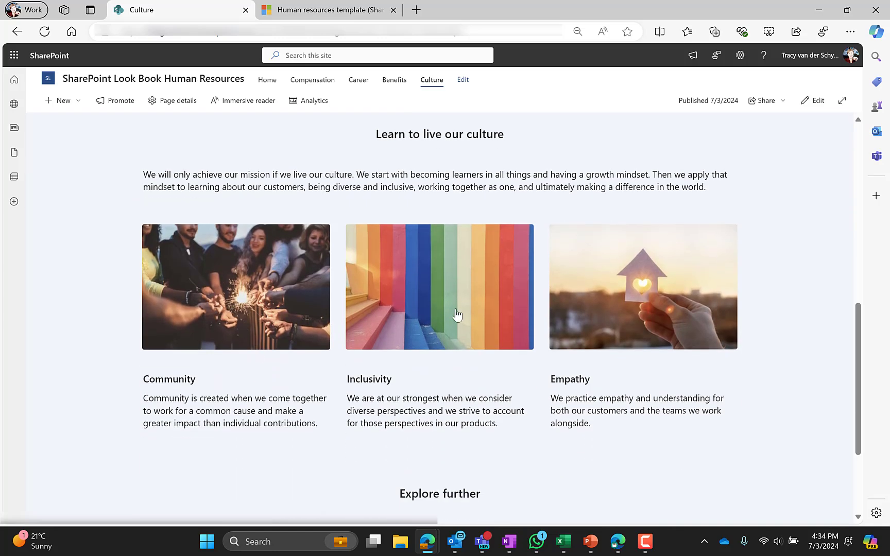
scroll(272, 350, "down", 4)
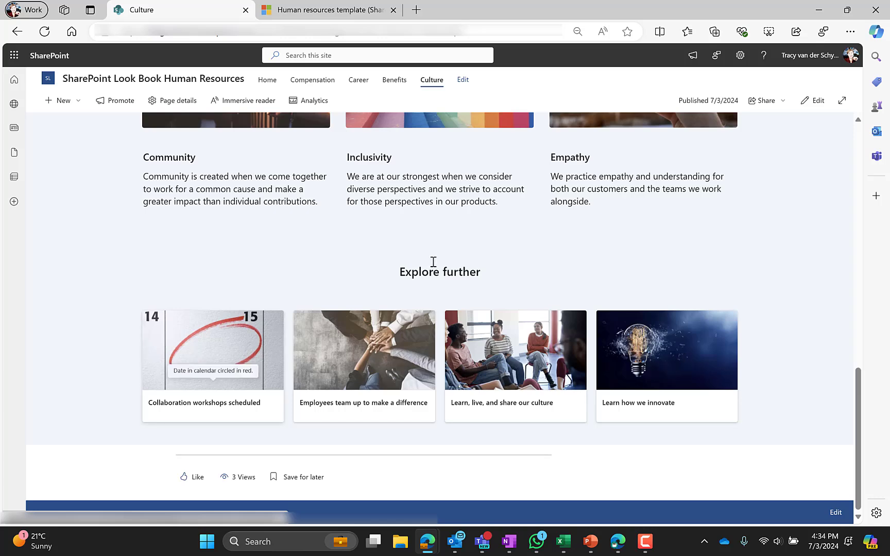
Edit the Culture page, check the Community sparklers image settings and description text, then republish.
left_click(813, 101)
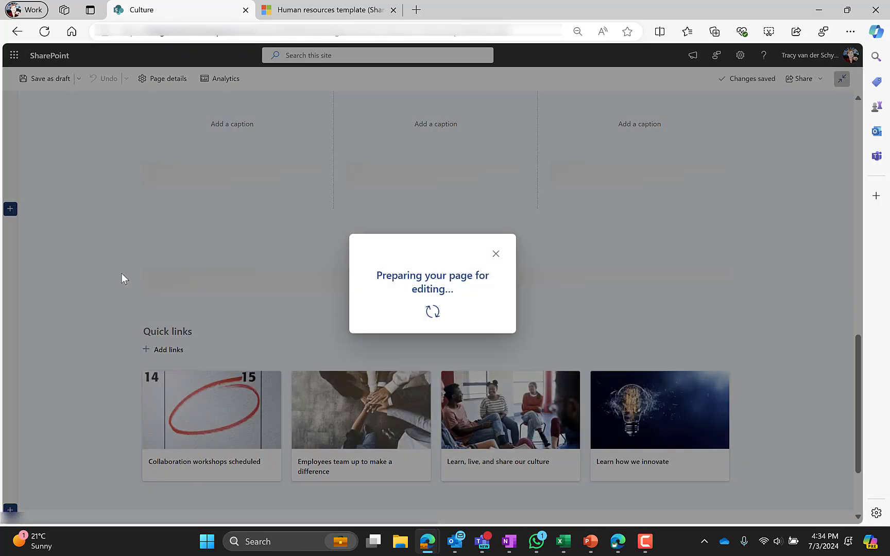
scroll(102, 291, "down", 7)
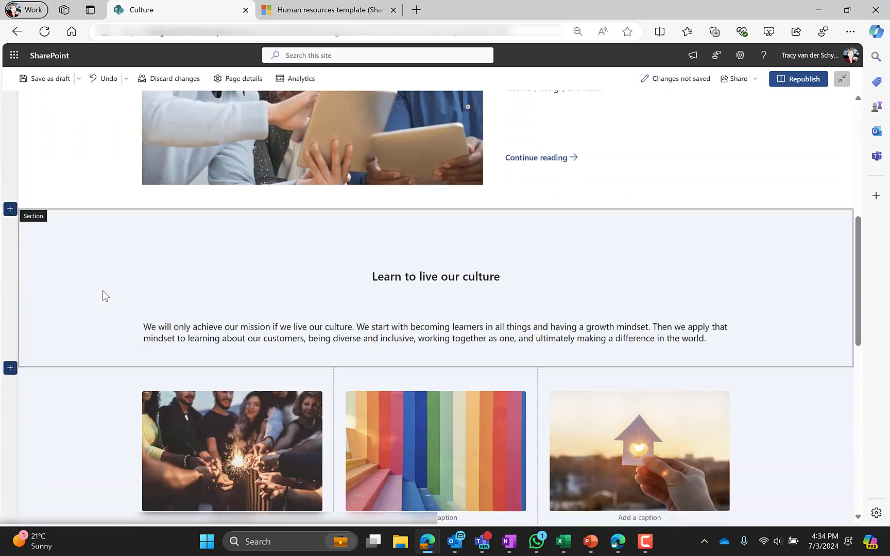
left_click(240, 421)
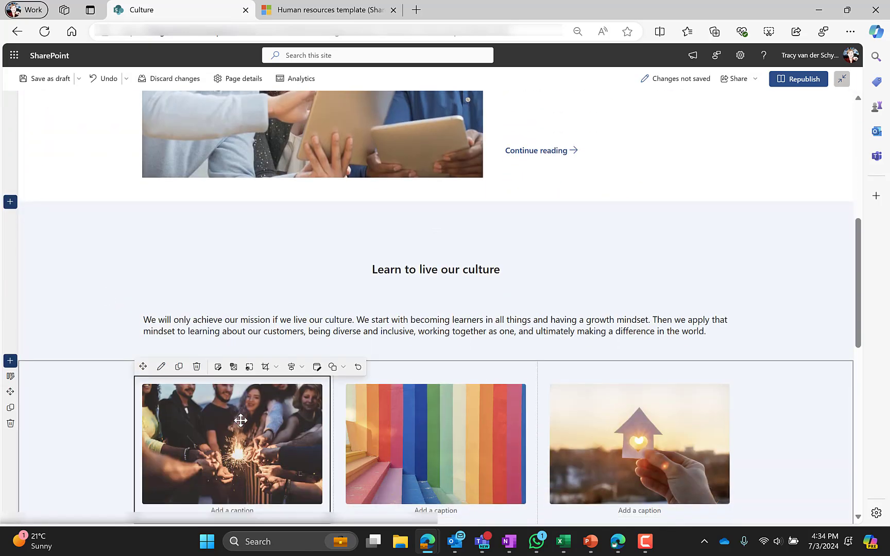
left_click(161, 367)
scroll(244, 355, "down", 5)
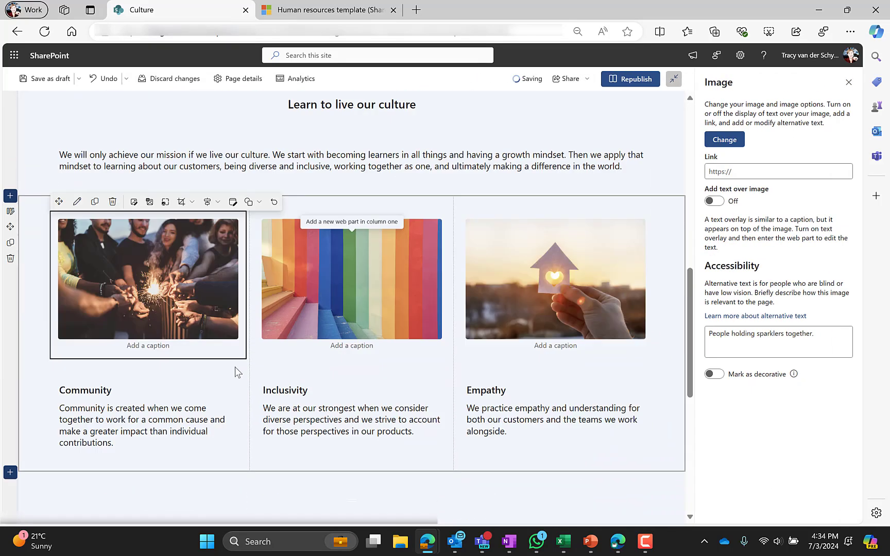
left_click(155, 338)
left_click(636, 84)
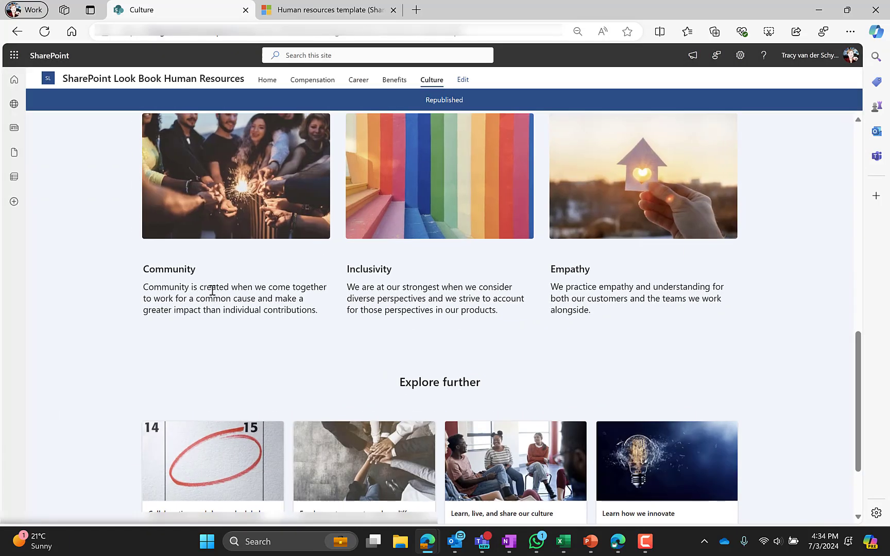
scroll(208, 292, "up", 7)
Browse the Pexels photos, then look over the Pixabay and Unsplash tabs.
scroll(212, 294, "down", 2)
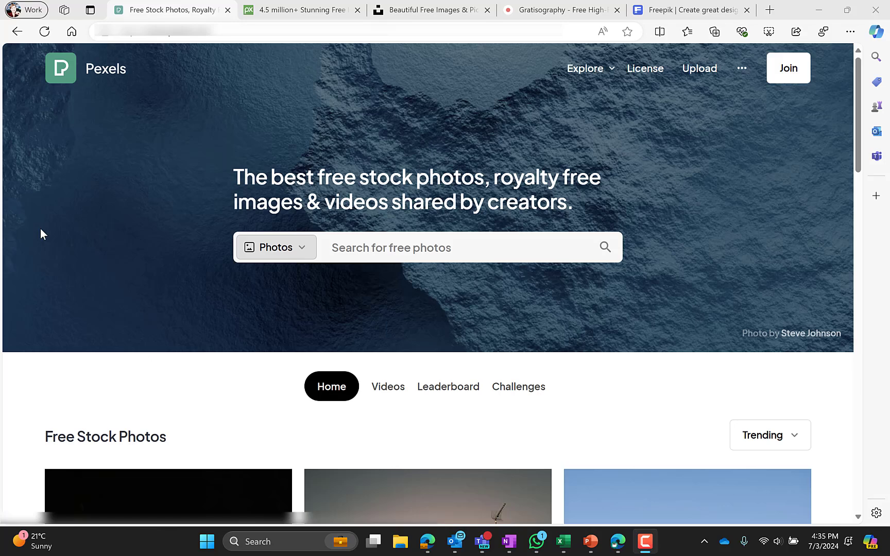
scroll(122, 219, "down", 8)
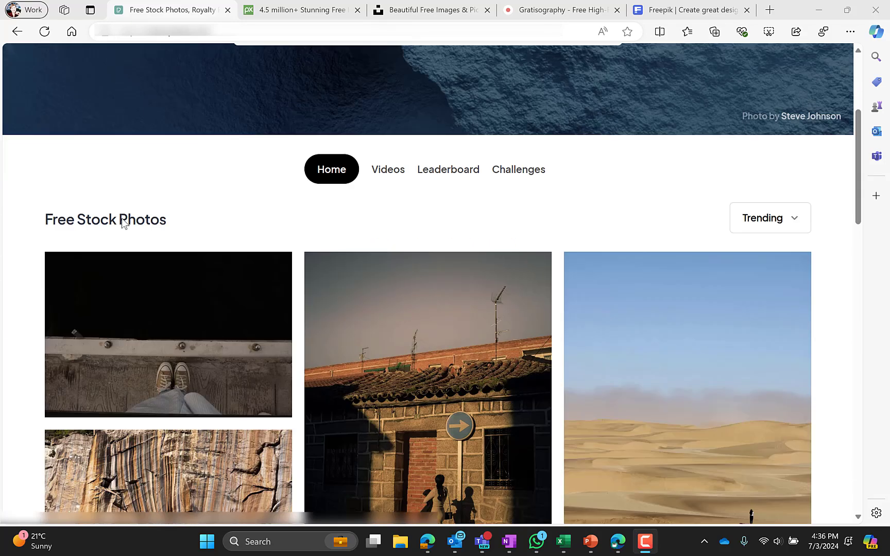
scroll(123, 220, "up", 4)
scroll(121, 217, "up", 4)
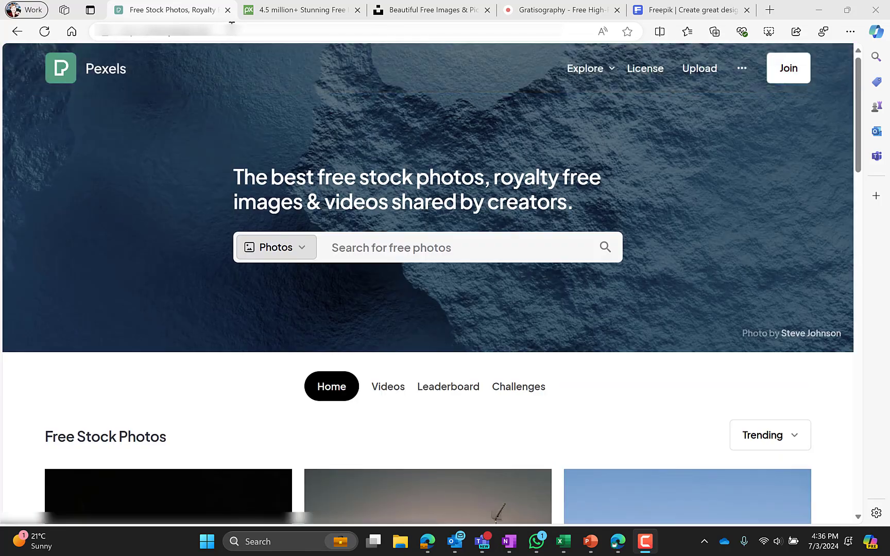
key("ctrl+Tab")
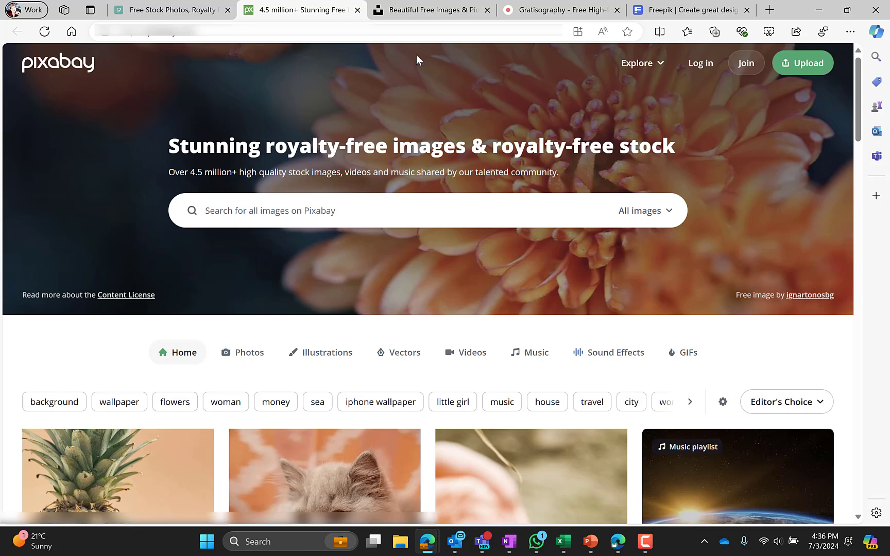
left_click(421, 11)
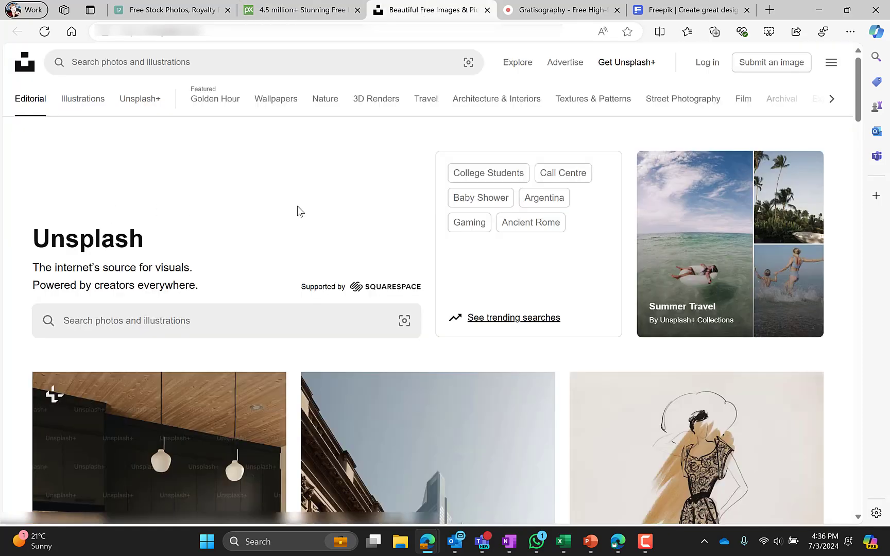
scroll(299, 211, "down", 2)
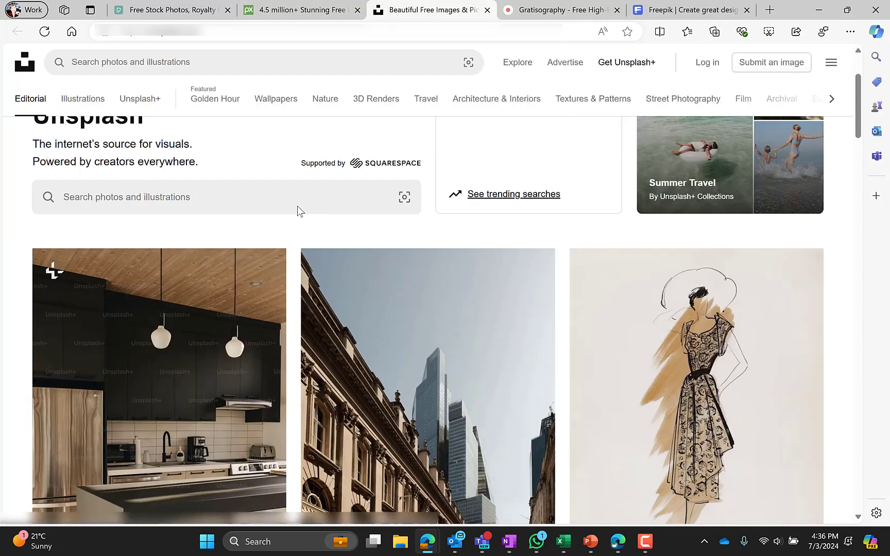
Browse Gratisography's photo grid, then switch to Freepik's home page.
left_click(565, 12)
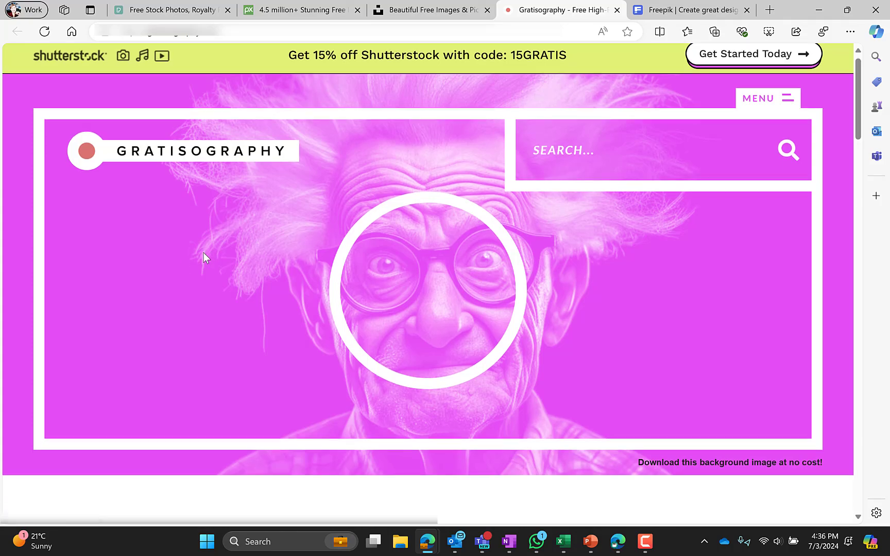
scroll(204, 252, "down", 8)
scroll(205, 256, "down", 10)
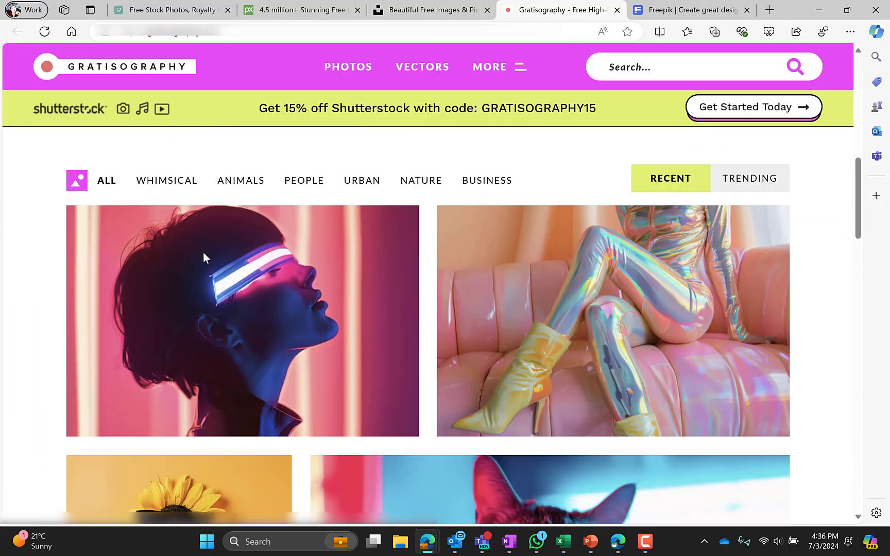
scroll(205, 259, "down", 5)
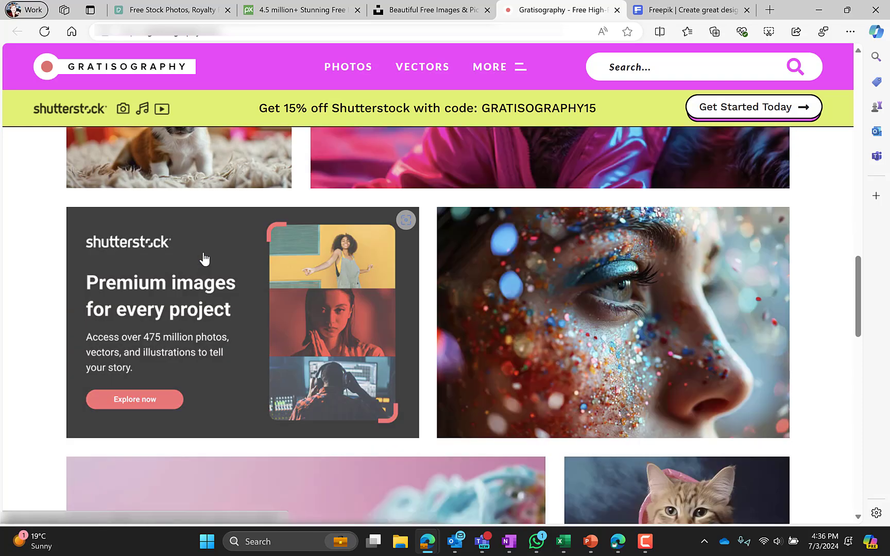
scroll(205, 259, "up", 20)
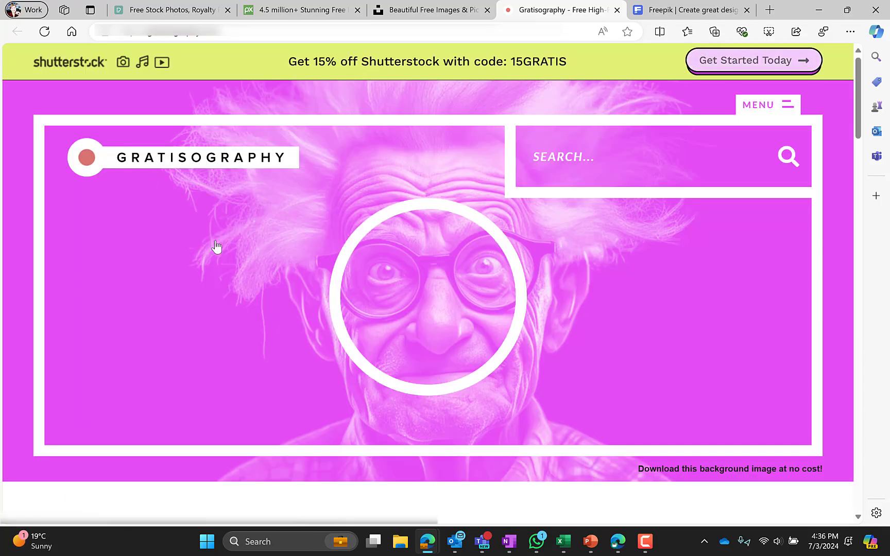
left_click(662, 11)
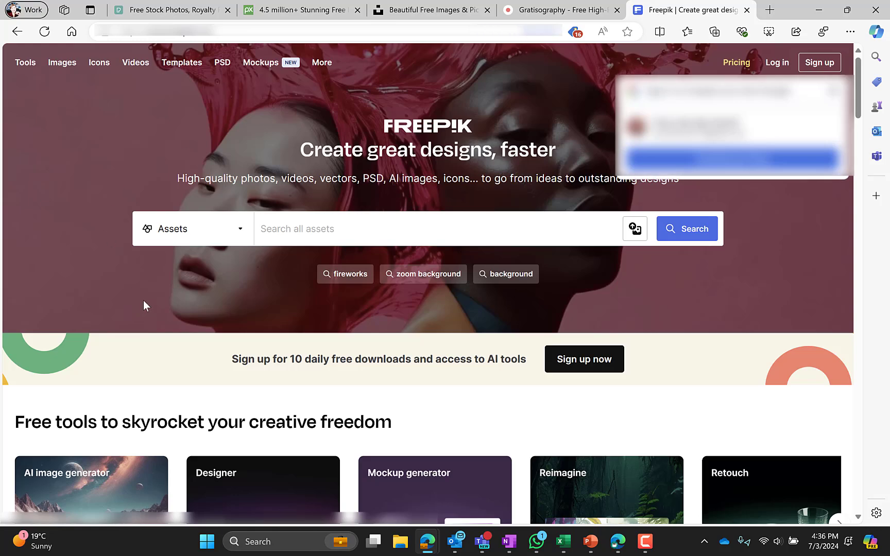
Search Freepik for 'OFFICE WORKERS ILLUSTRATION' and open the team coworking on laptops vector.
scroll(157, 353, "down", 3)
scroll(157, 354, "up", 3)
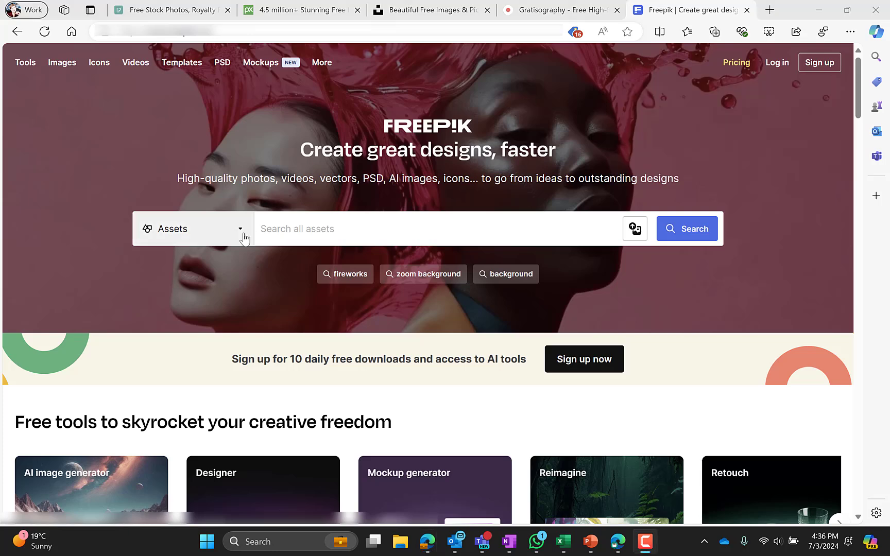
left_click(292, 227)
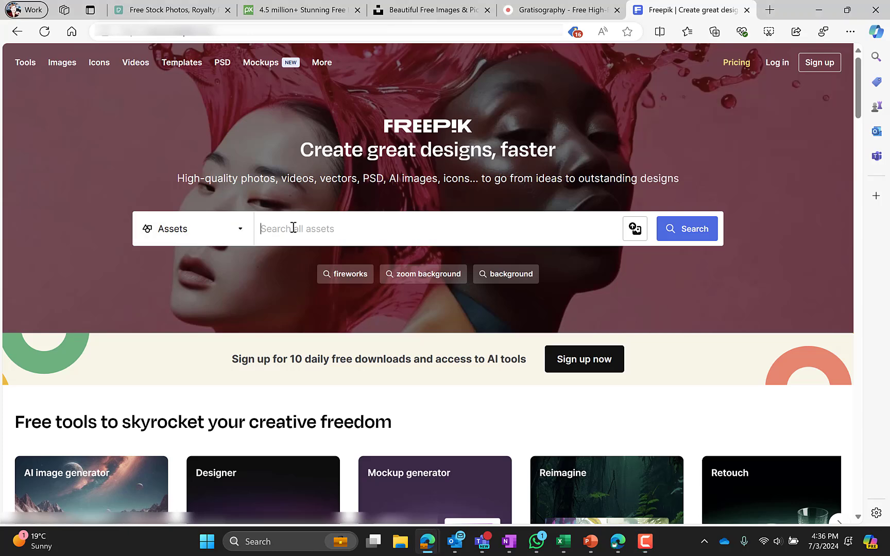
type("OFFICE WORKERS ILLUSTRATION")
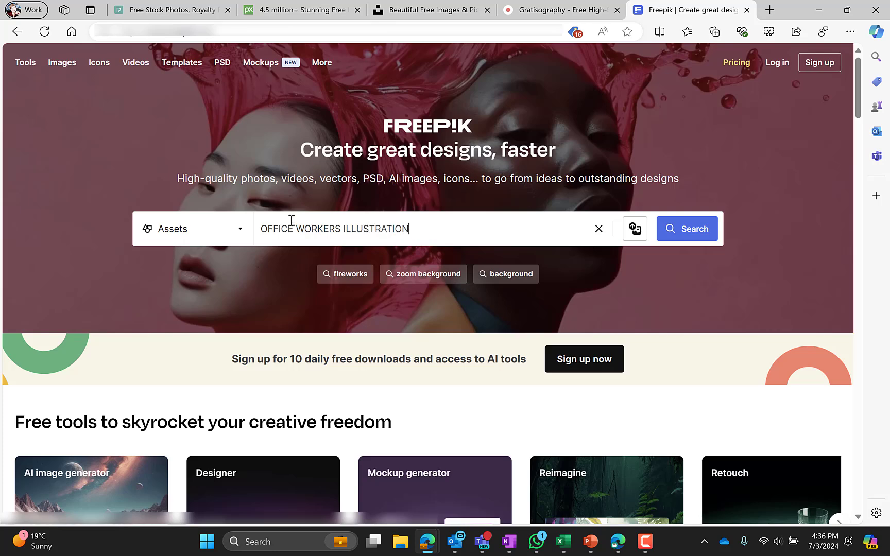
key("Return")
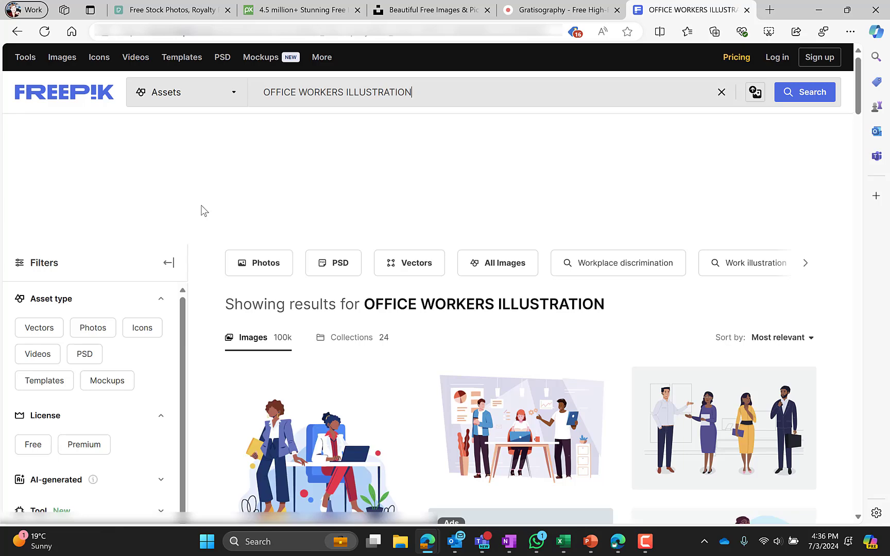
scroll(203, 211, "down", 2)
left_click(472, 314)
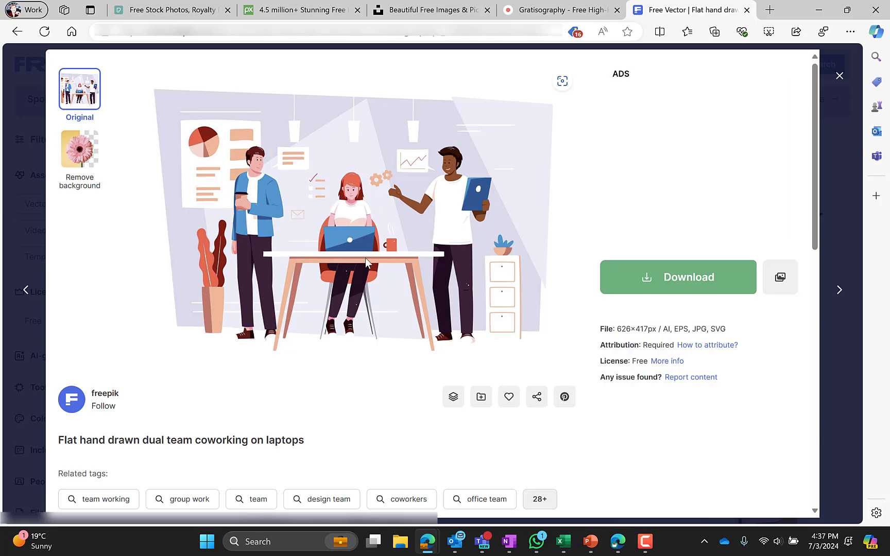
left_click(839, 76)
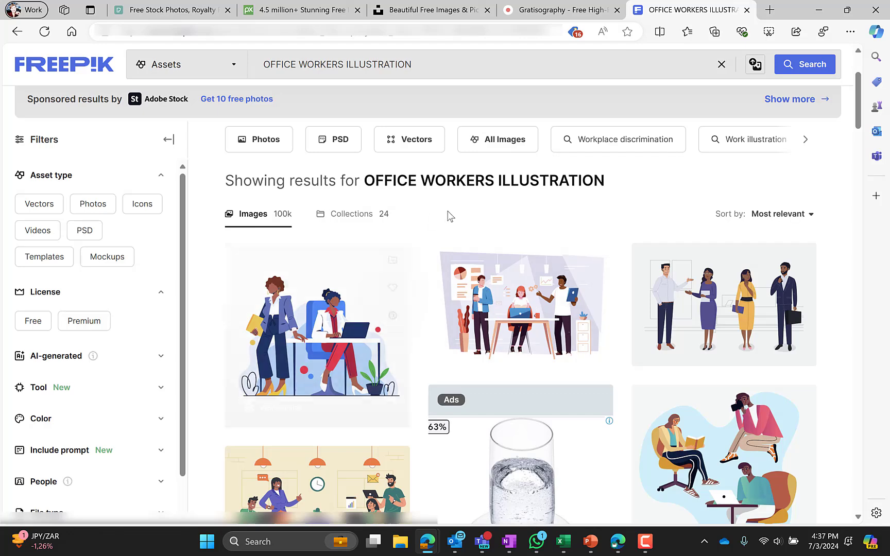
left_click(517, 302)
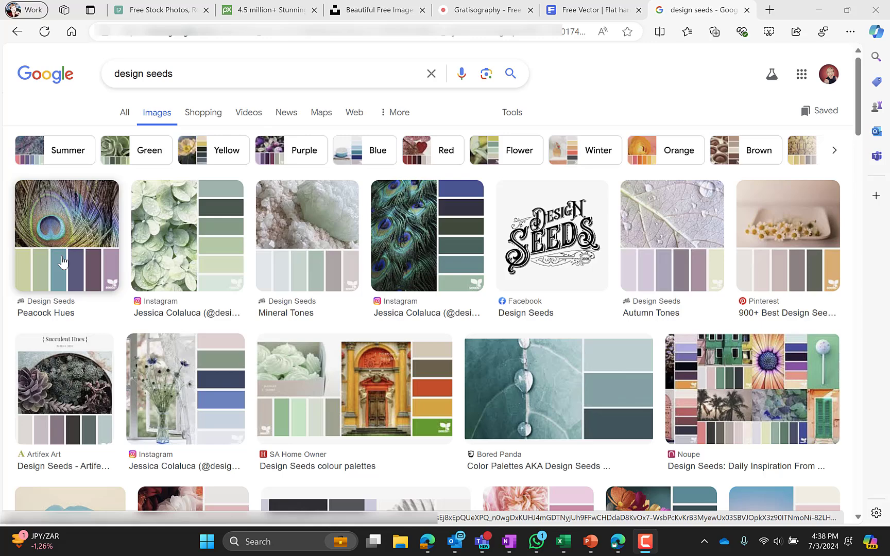
Preview the Pinterest 'paper flora' flower colour palette from the design seeds results.
scroll(159, 397, "down", 2)
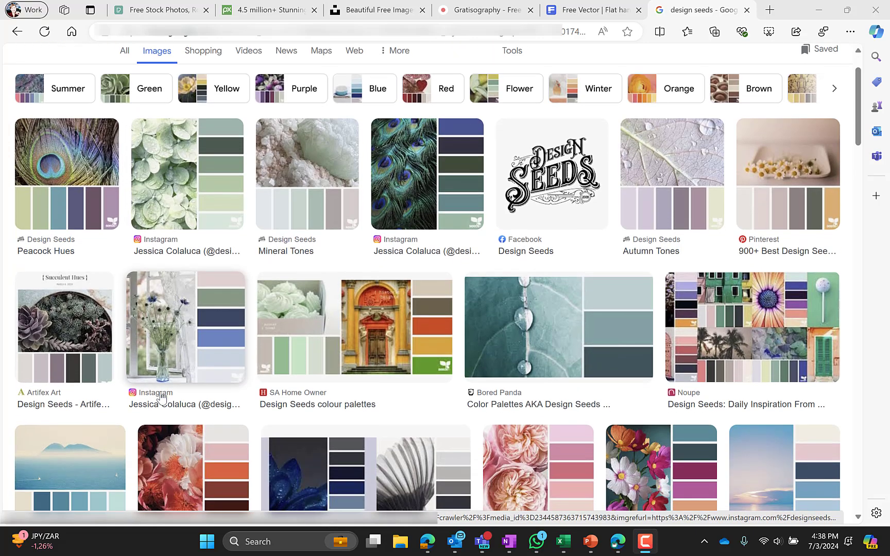
scroll(160, 397, "down", 4)
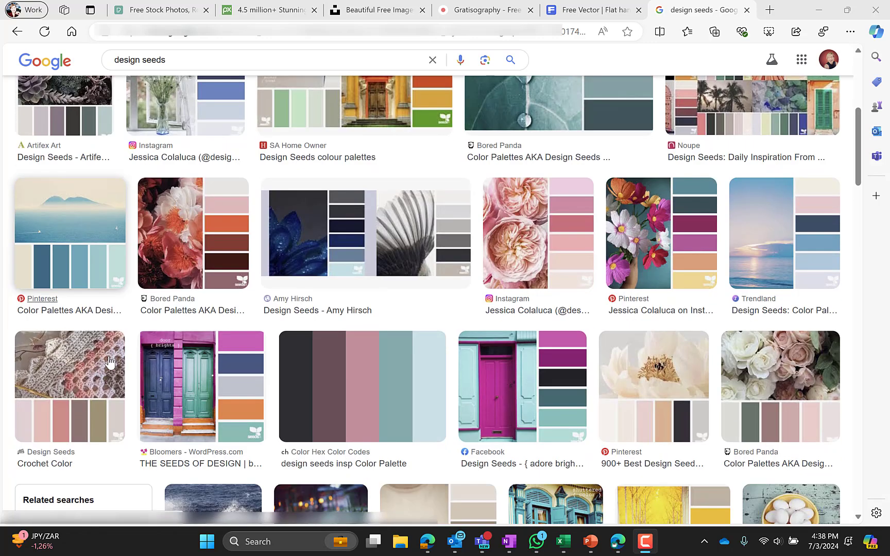
left_click(660, 237)
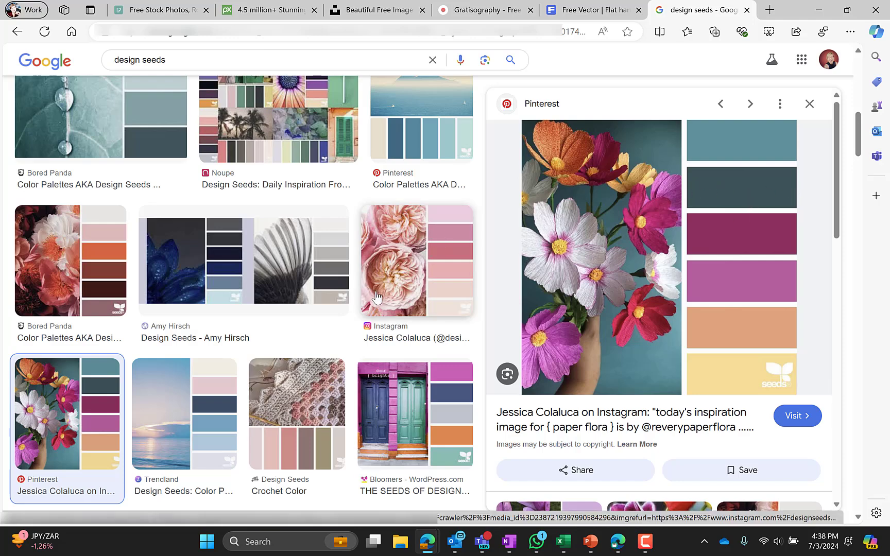
scroll(235, 266, "up", 10)
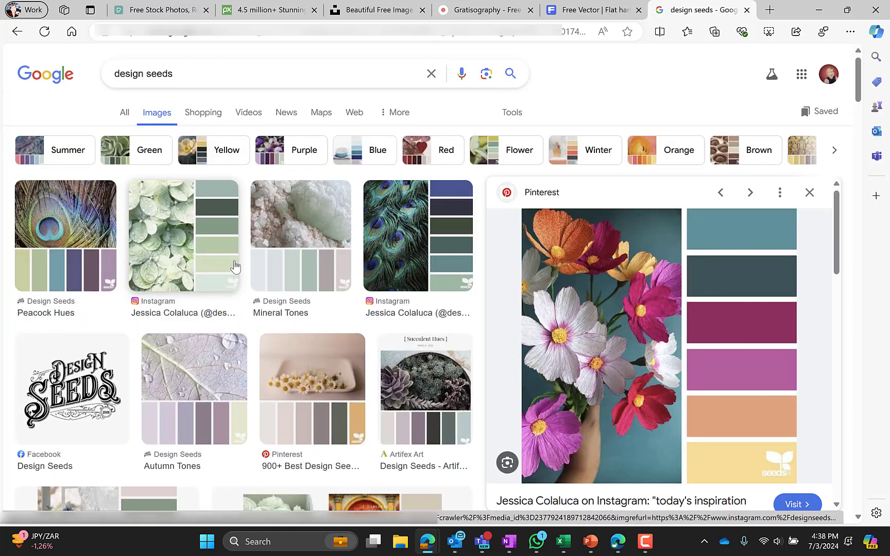
Hide the image search and go to the Human Resources site's home page.
left_click(819, 15)
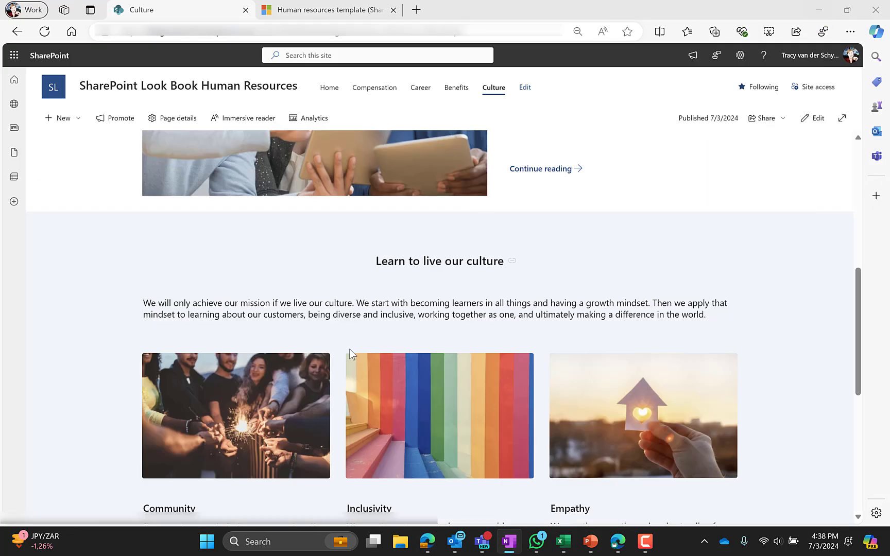
scroll(139, 310, "up", 8)
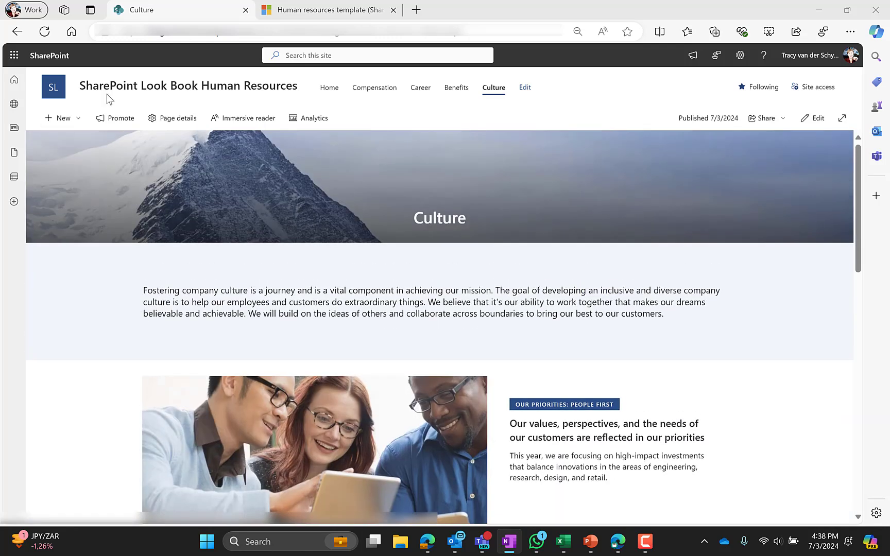
left_click(108, 87)
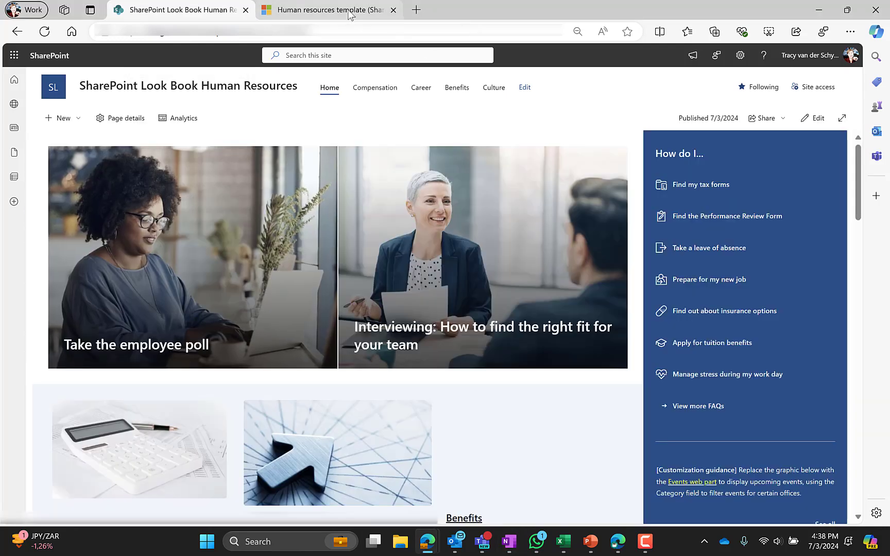
Switch to the Human resources template and browse the SharePoint Look Book template gallery.
left_click(349, 14)
scroll(219, 331, "up", 1)
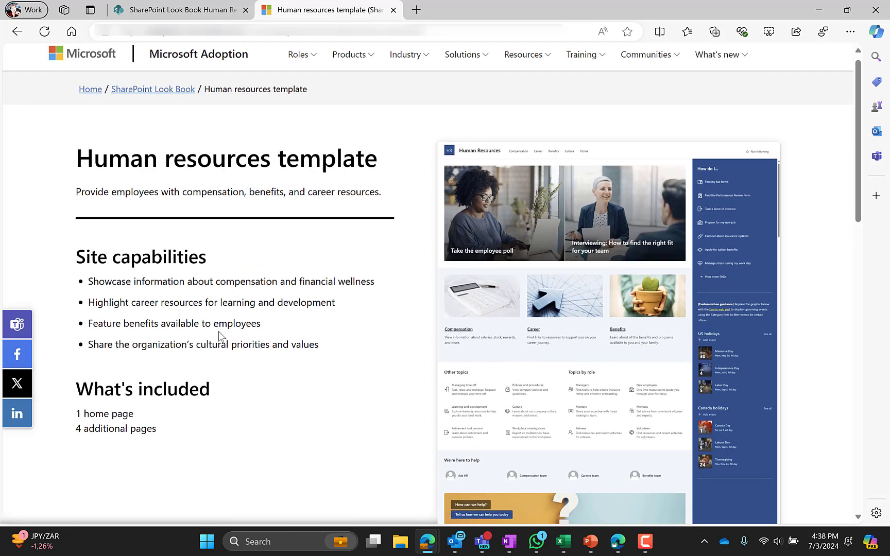
left_click(113, 97)
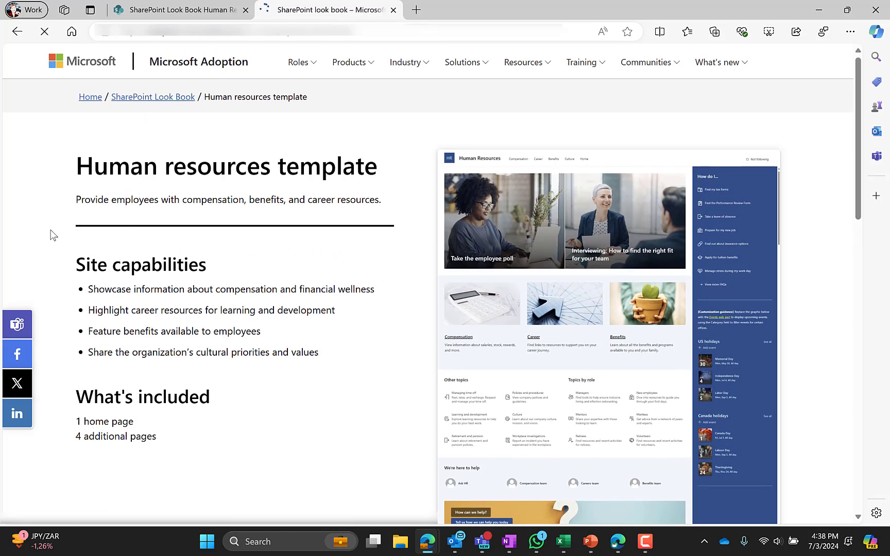
scroll(190, 282, "down", 10)
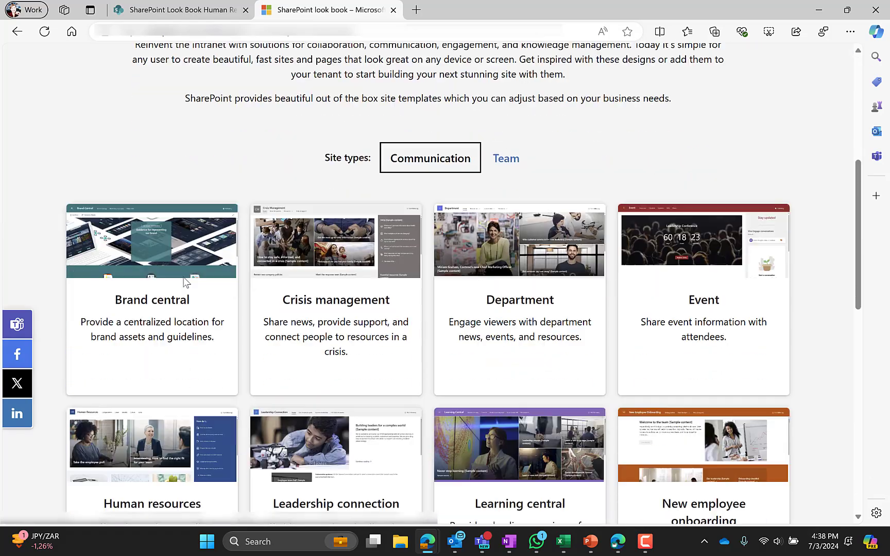
scroll(184, 282, "down", 5)
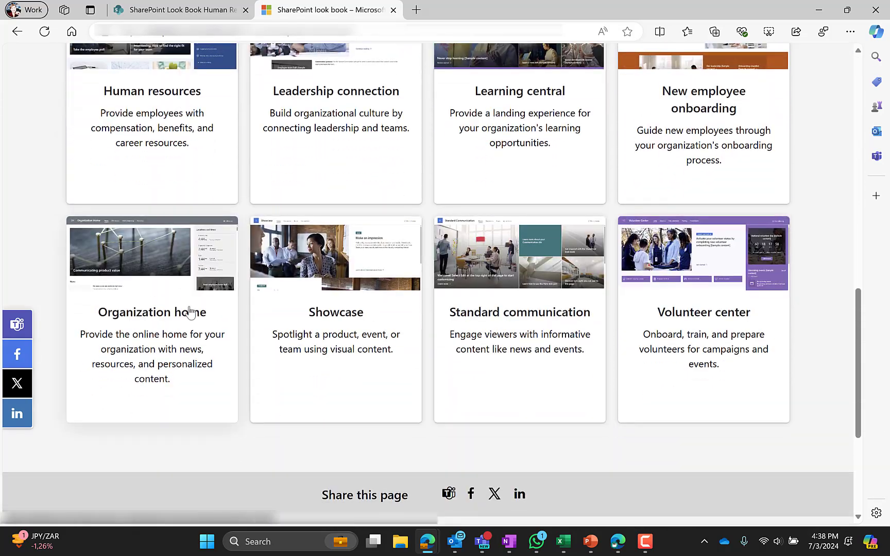
scroll(176, 332, "up", 3)
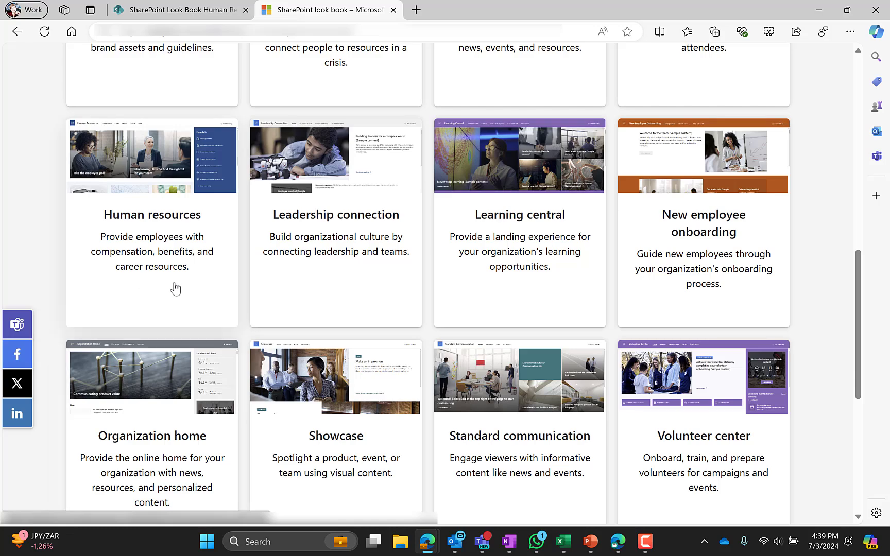
scroll(174, 288, "up", 4)
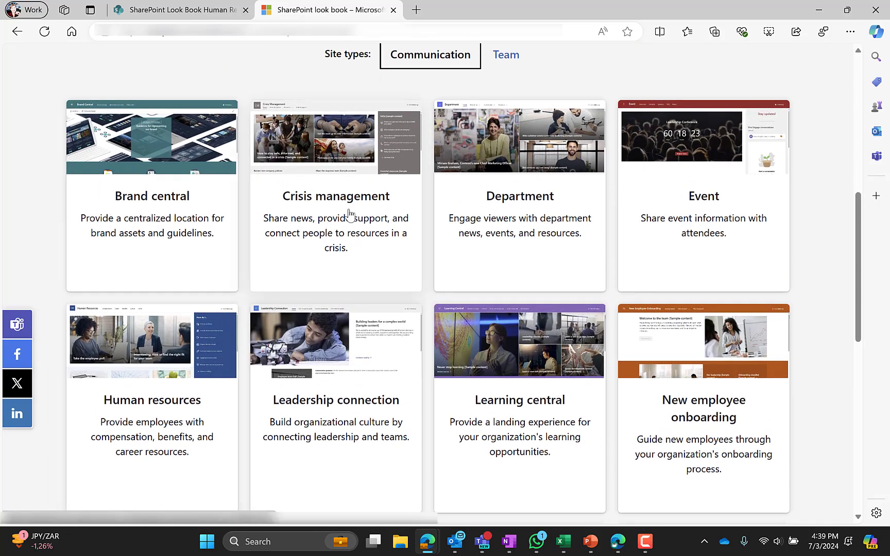
scroll(337, 201, "down", 5)
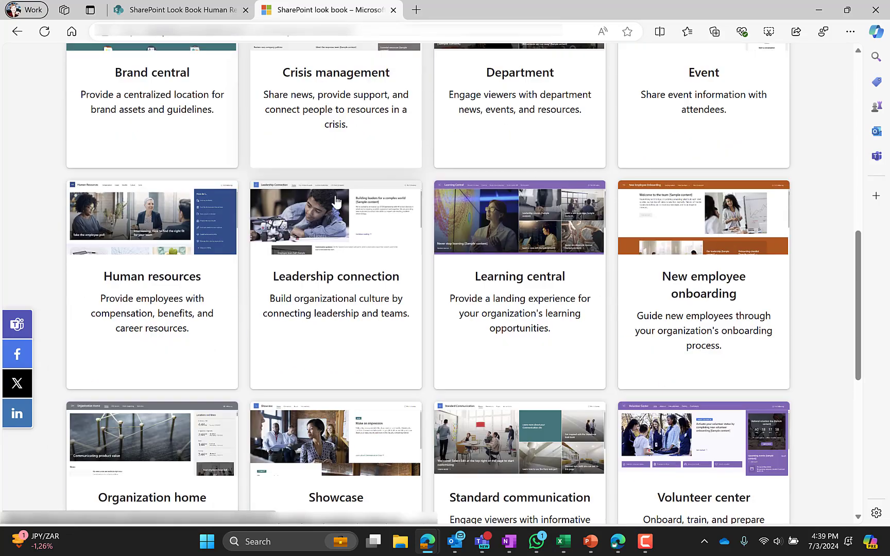